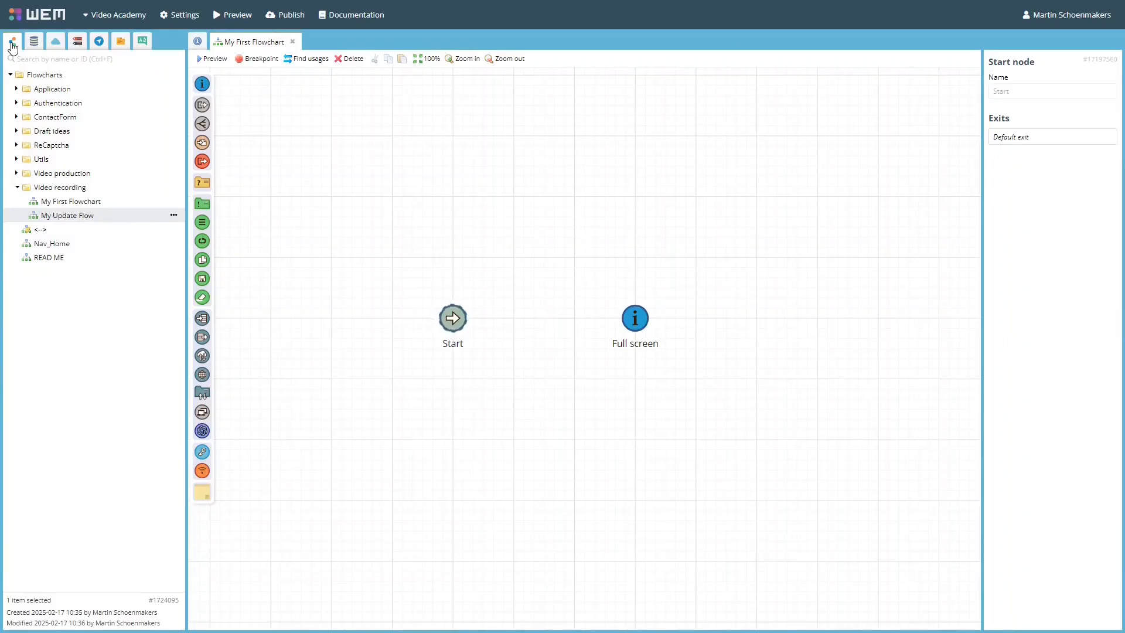
pyautogui.click(109, 189)
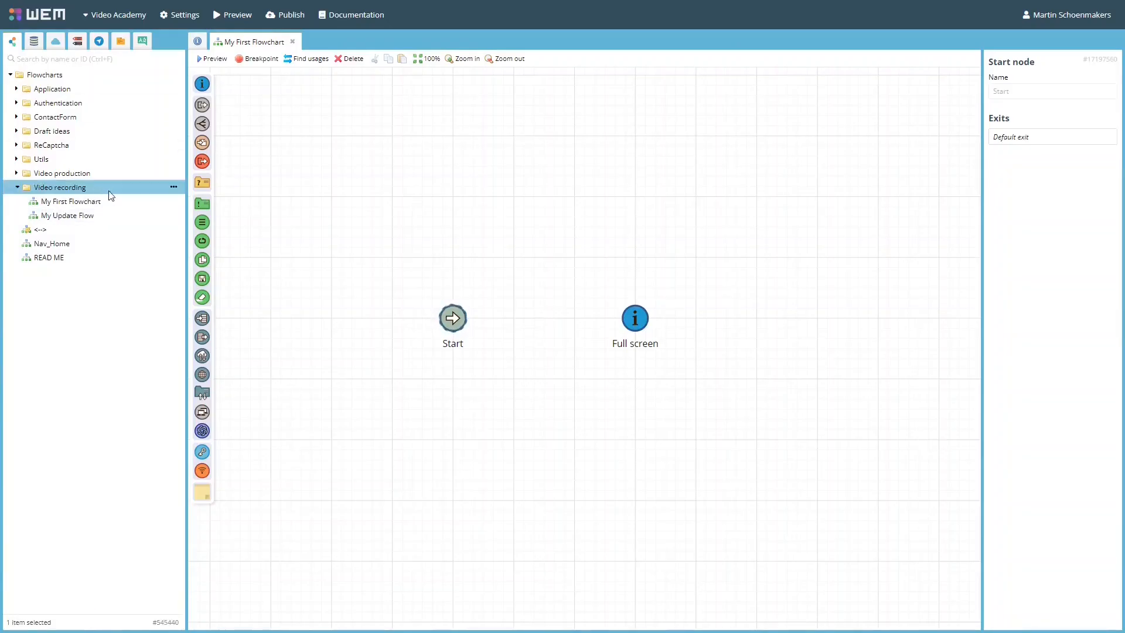
pyautogui.click(174, 188)
pyautogui.click(218, 197)
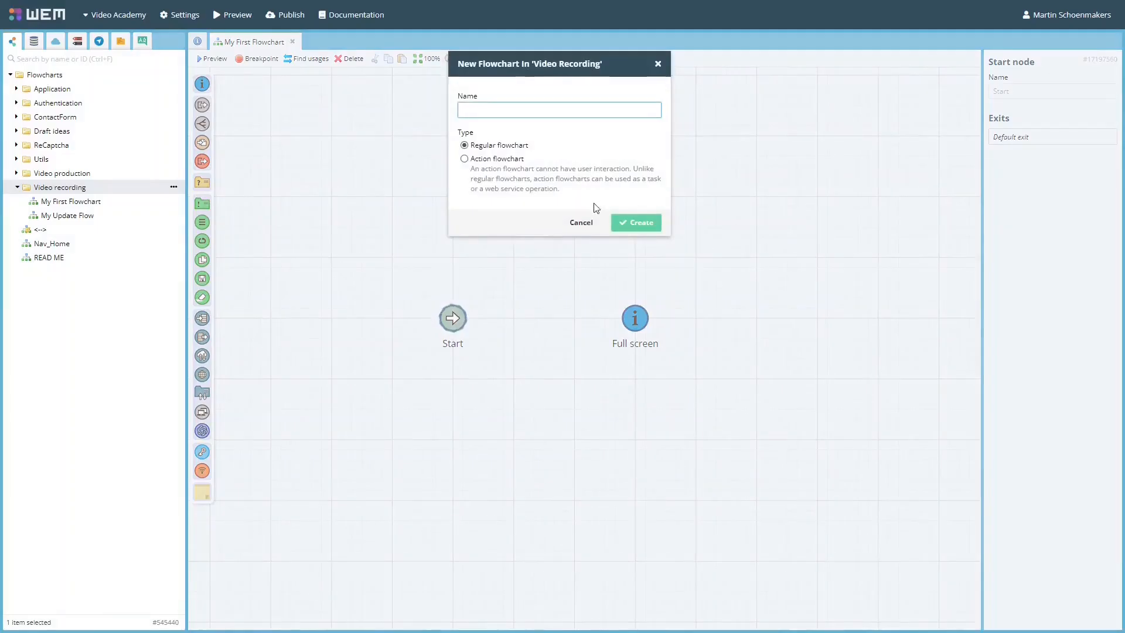
pyautogui.click(588, 231)
# Open the My Update Flow flowchart from the Video recording folder.
pyautogui.click(82, 216)
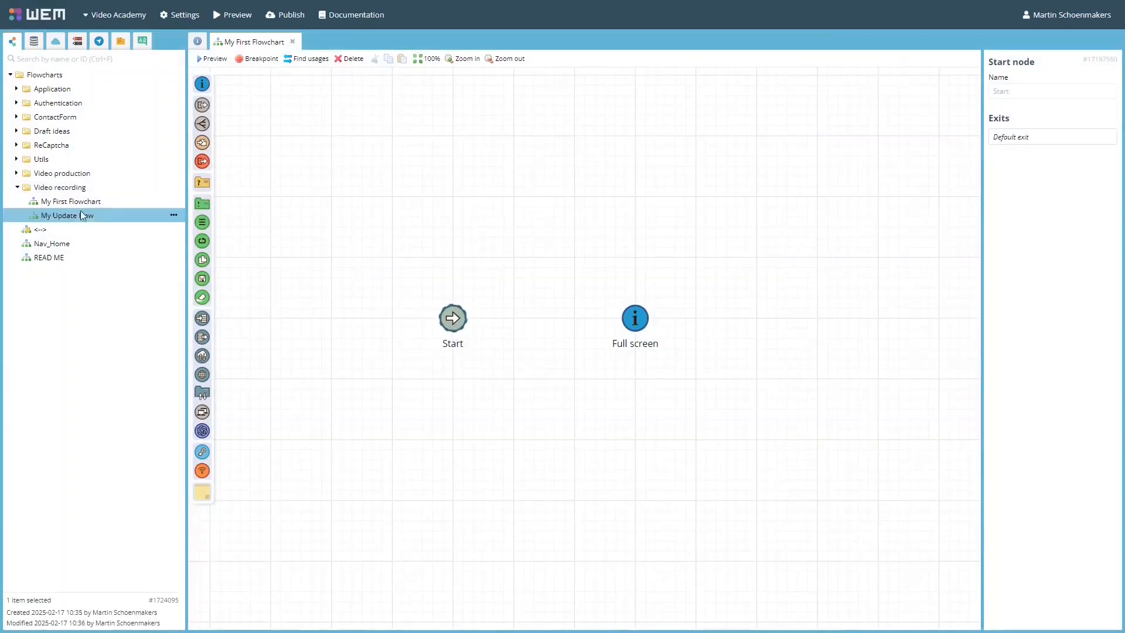
pyautogui.click(173, 215)
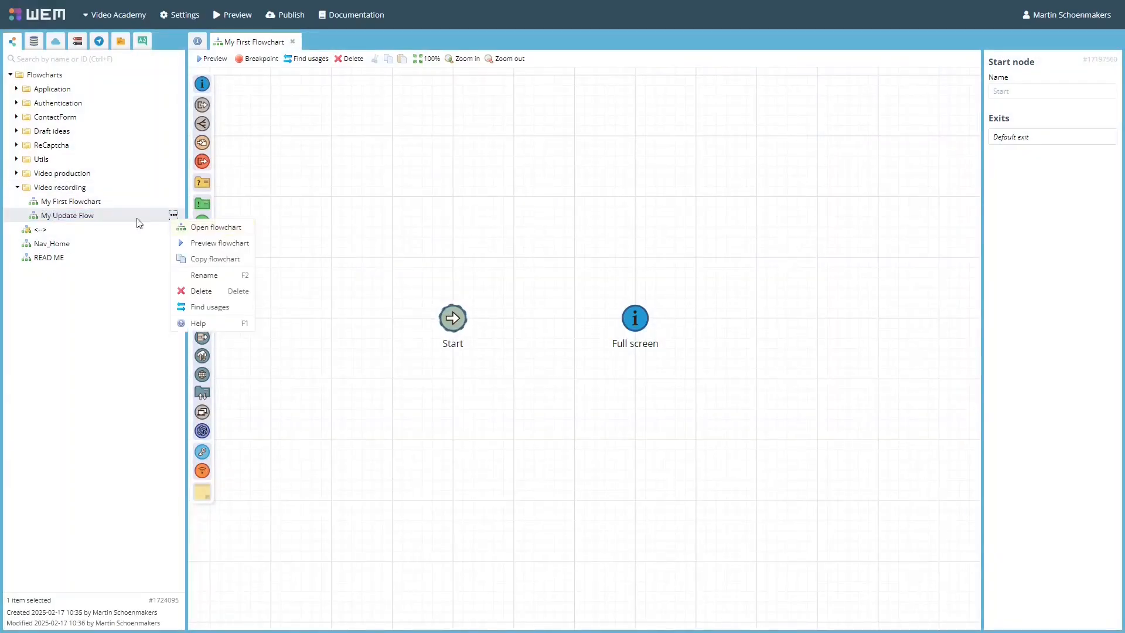
pyautogui.doubleClick(78, 217)
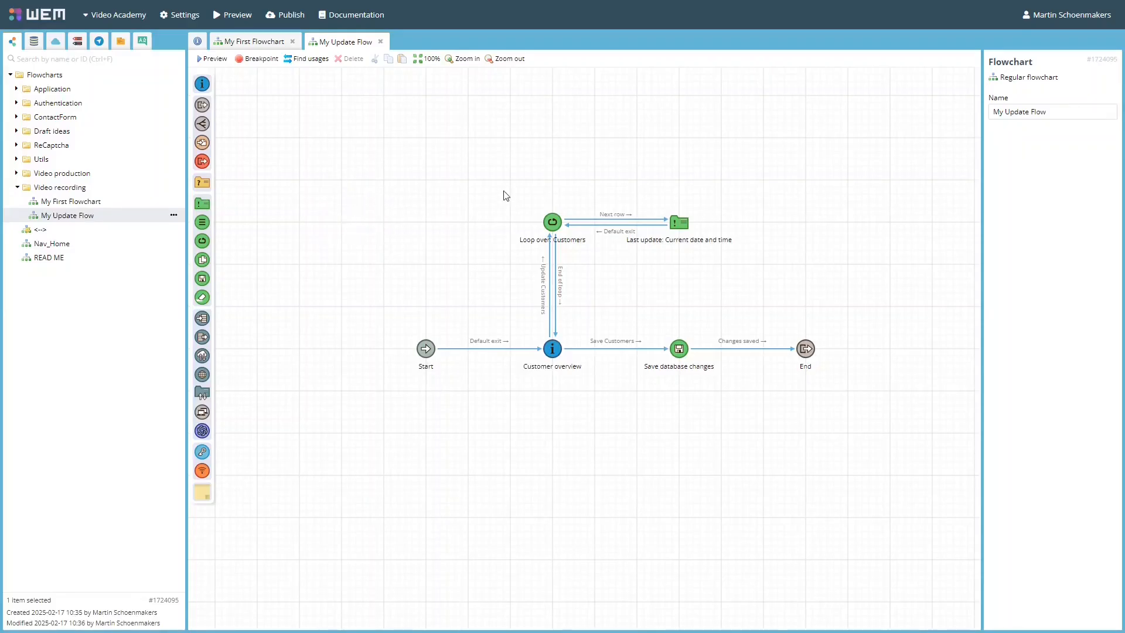
# Examine the layout of the My Update Flow diagram at several zoom levels and reset the view to 100%.
pyautogui.click(510, 63)
pyautogui.click(510, 64)
pyautogui.click(510, 64)
pyautogui.scroll(5, 596, 334)
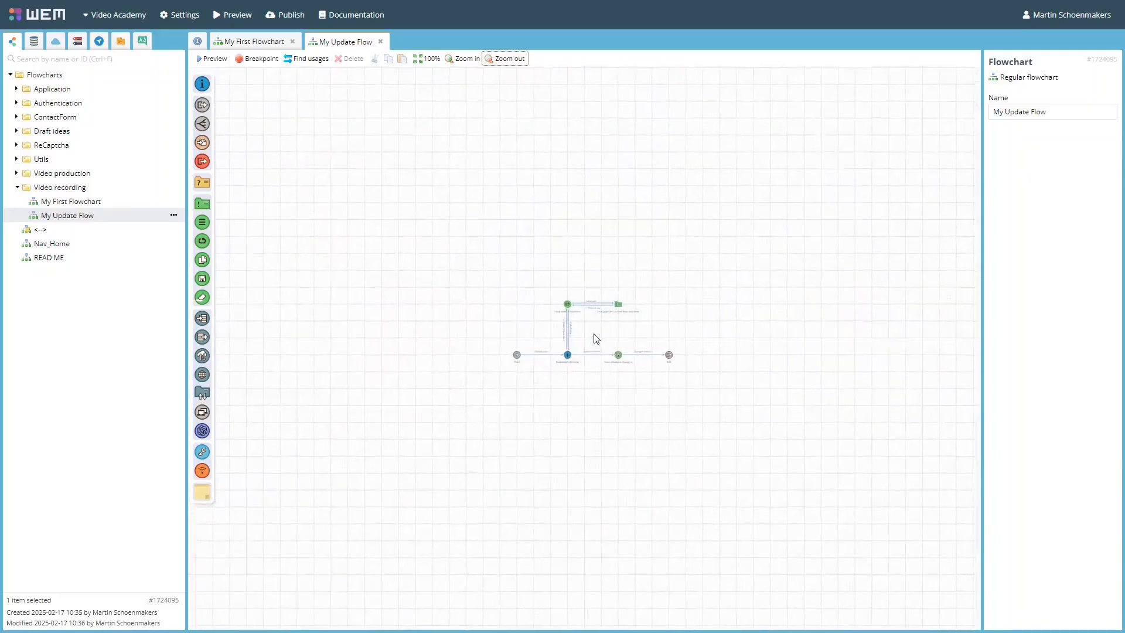
pyautogui.scroll(2, 595, 338)
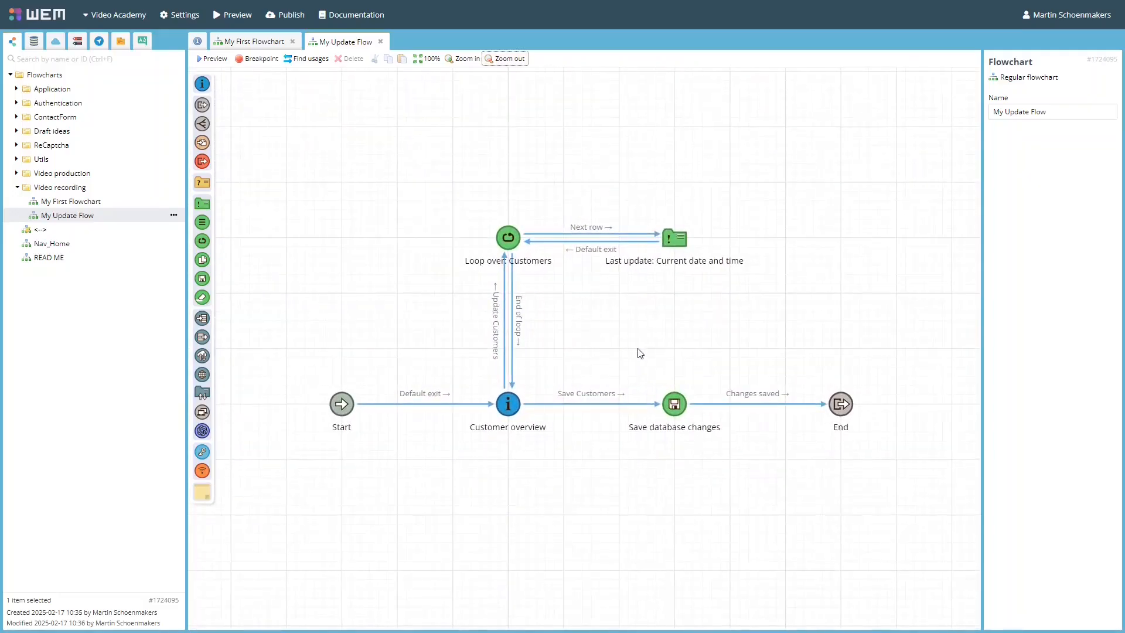
pyautogui.moveTo(643, 352); pyautogui.dragTo(590, 329)
pyautogui.scroll(3, 590, 329)
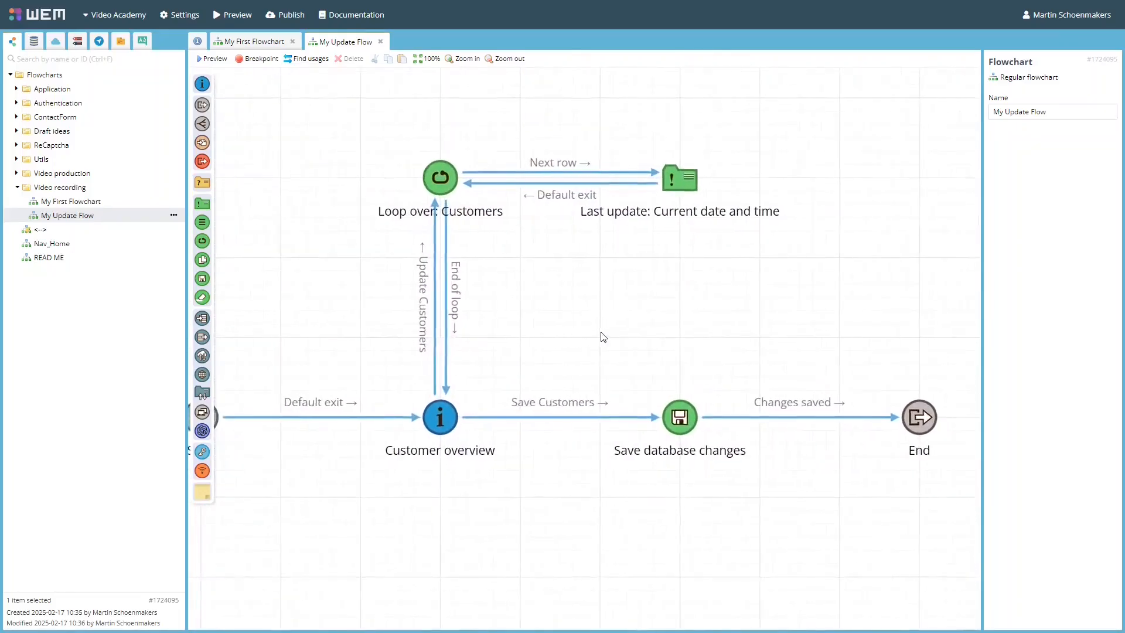
pyautogui.click(428, 58)
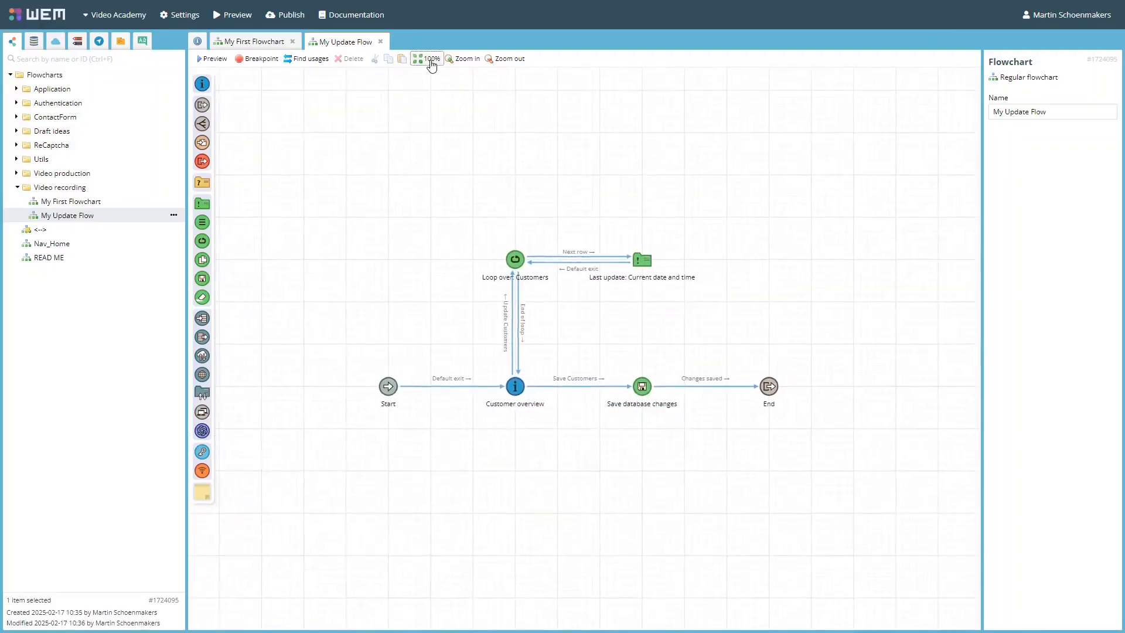
# In My First Flowchart, add an interaction node above Full screen and a database commit node beside the new node.
pyautogui.click(241, 43)
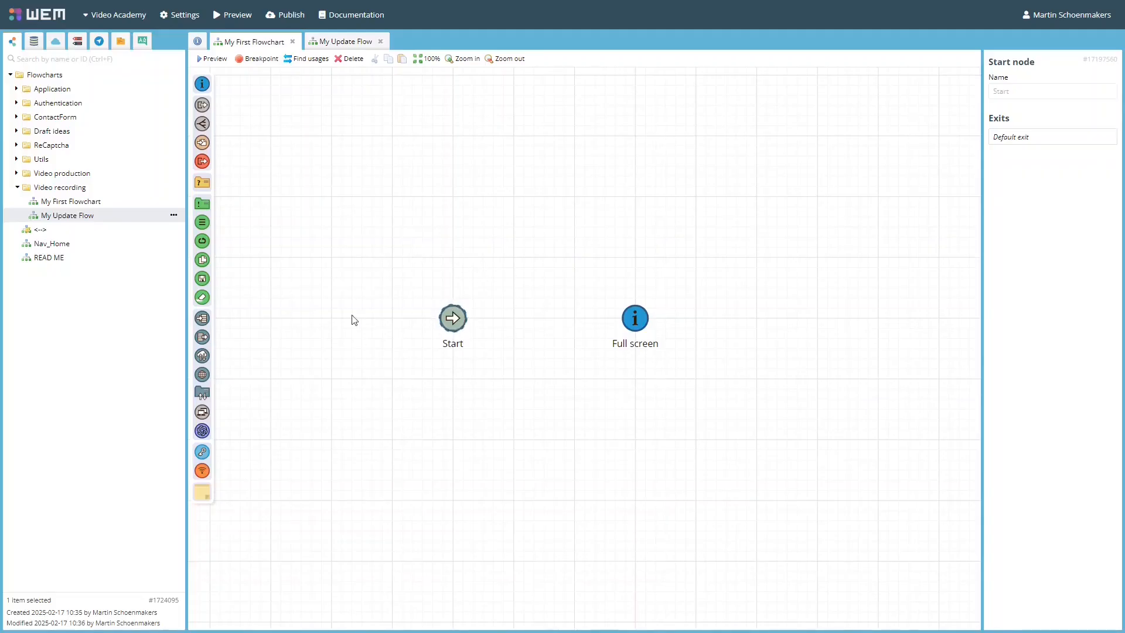
pyautogui.moveTo(202, 84); pyautogui.dragTo(635, 138)
pyautogui.moveTo(203, 281); pyautogui.dragTo(818, 135)
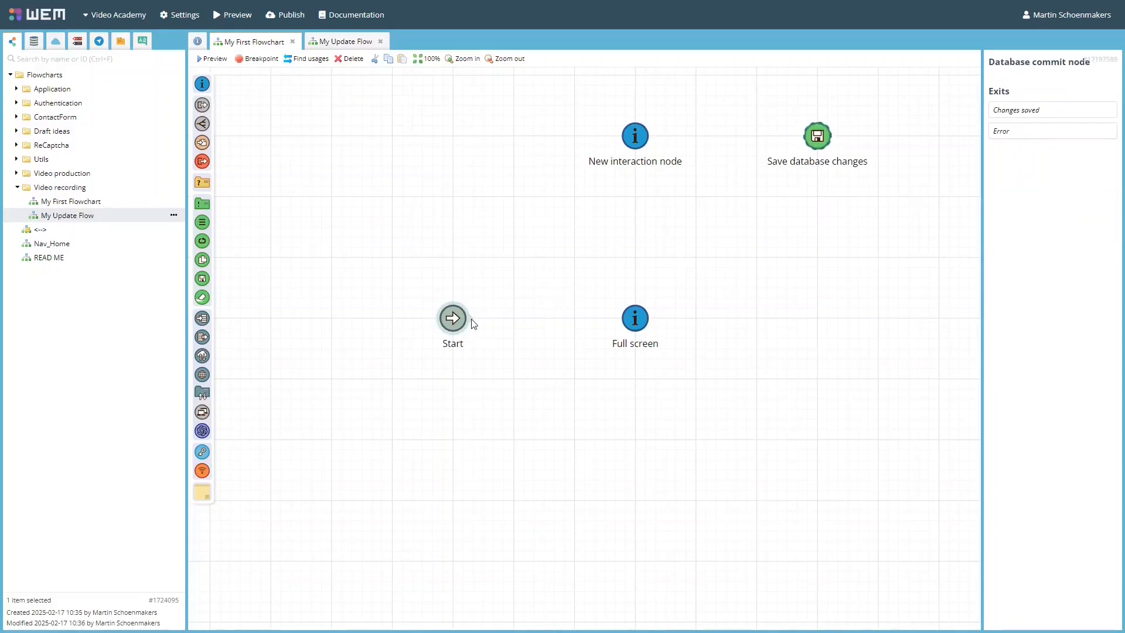
# Connect Start to Full screen, and connect Full screen's My Custom Exit to the new interaction node above it.
pyautogui.moveTo(474, 323); pyautogui.dragTo(622, 326)
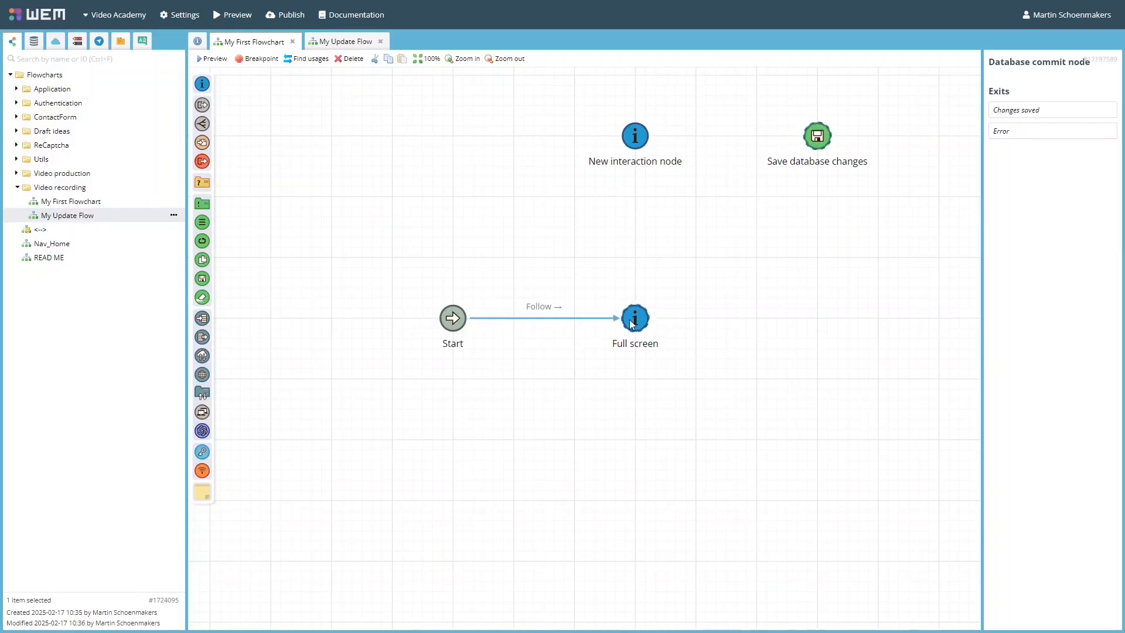
pyautogui.click(632, 323)
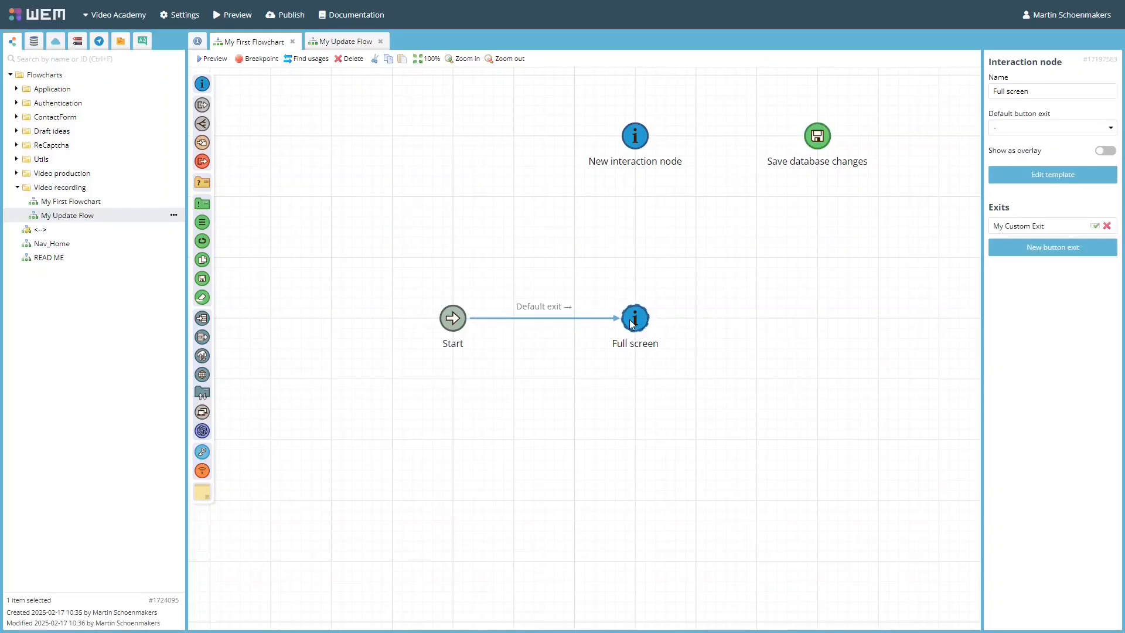
pyautogui.moveTo(638, 300); pyautogui.dragTo(639, 141)
pyautogui.click(679, 161)
pyautogui.click(682, 163)
pyautogui.moveTo(460, 312); pyautogui.dragTo(813, 139)
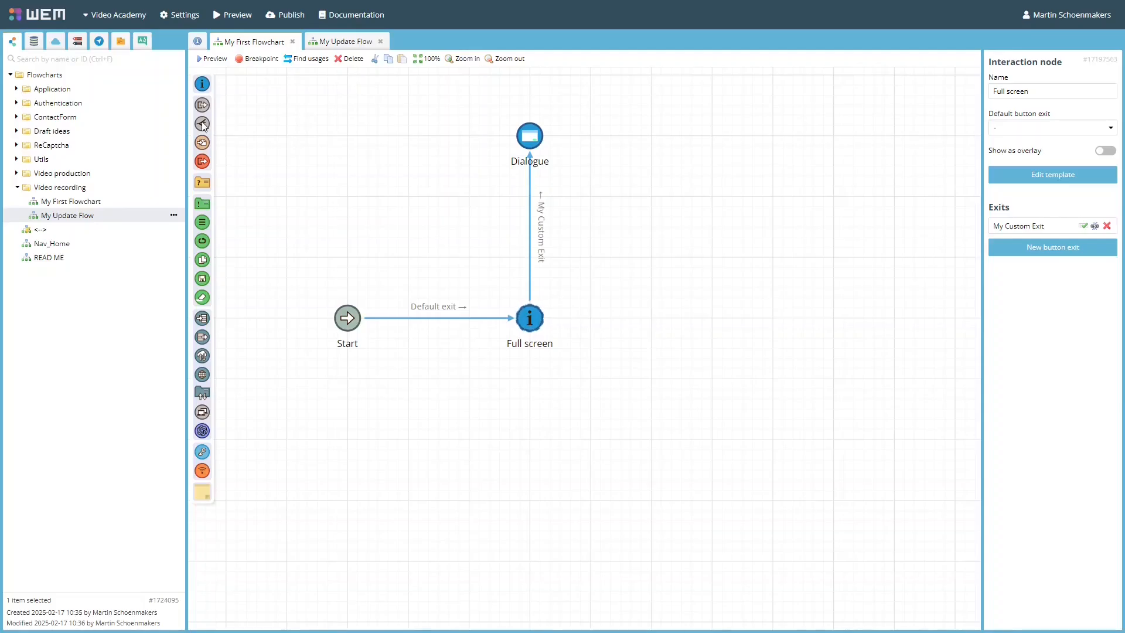
# Add My Update Flow as a sub flowchart node and a decision node with the expression "true or false".
pyautogui.moveTo(88, 215); pyautogui.dragTo(712, 139)
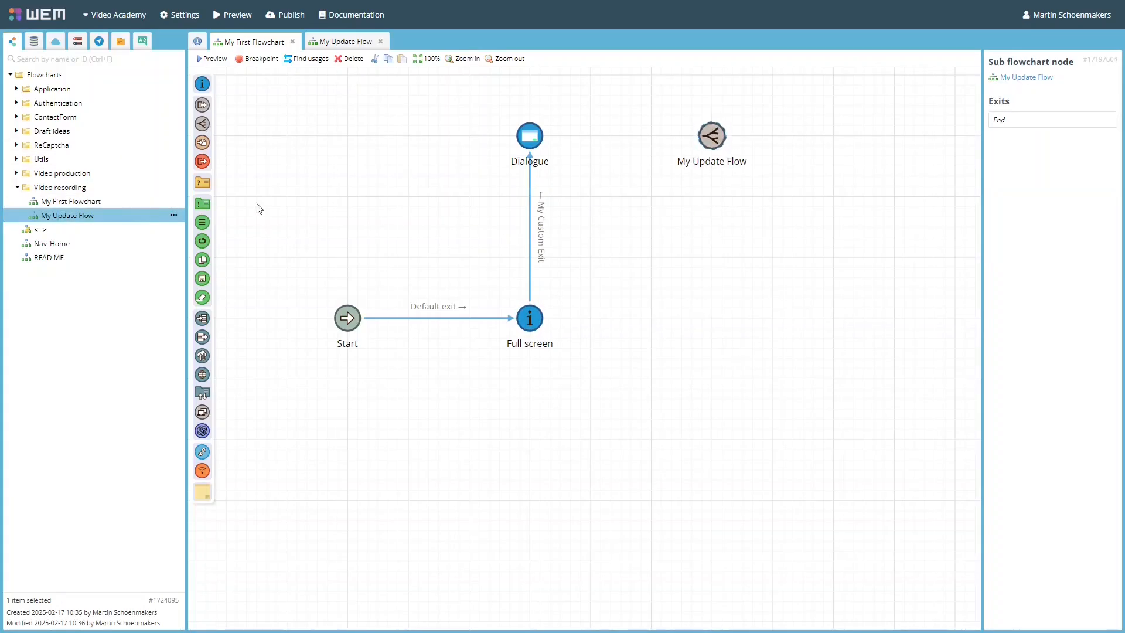
pyautogui.moveTo(202, 182); pyautogui.dragTo(712, 321)
pyautogui.write('true or false')
pyautogui.click(726, 343)
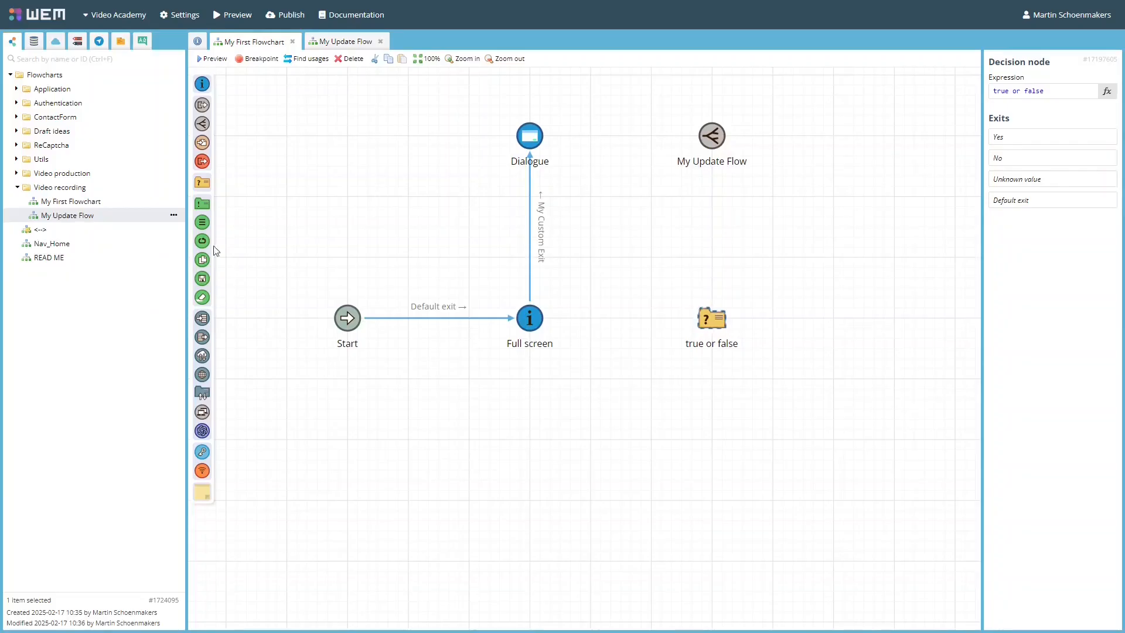
# Place a database commit node, an HTTP request node and a sticky note on the flowchart canvas.
pyautogui.moveTo(202, 278); pyautogui.dragTo(711, 500)
pyautogui.click(711, 500)
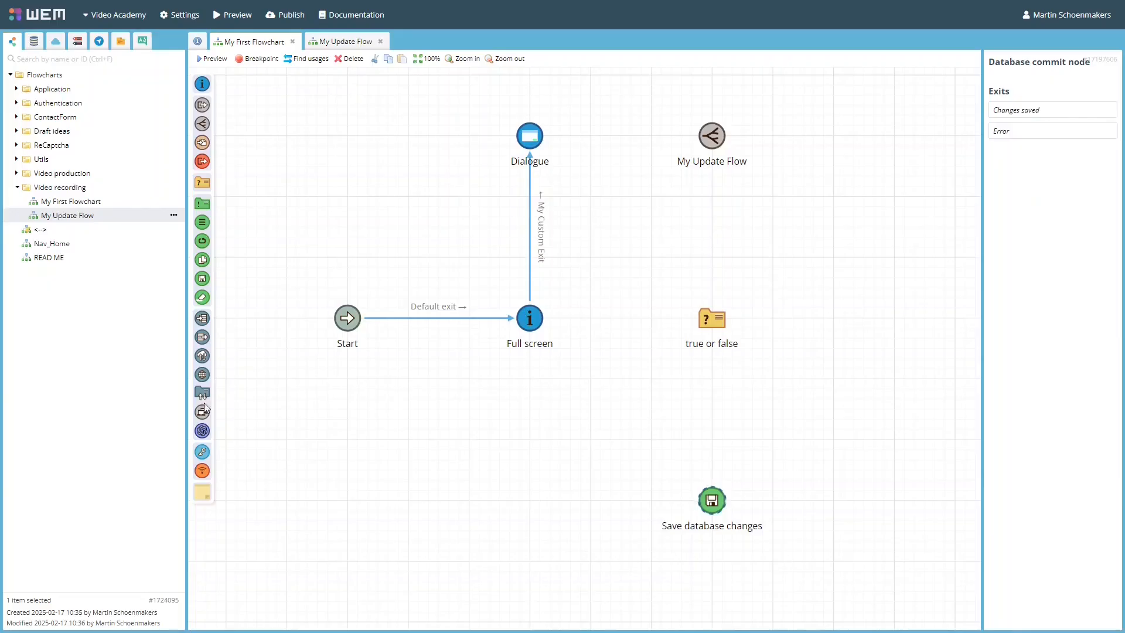
pyautogui.moveTo(202, 375); pyautogui.dragTo(529, 501)
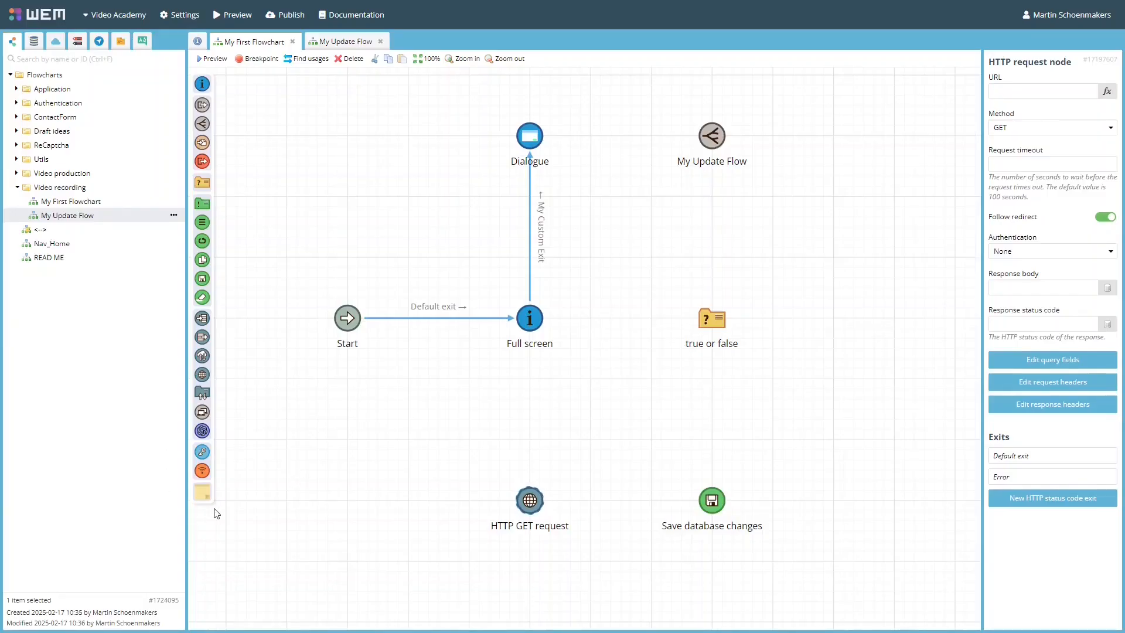
pyautogui.moveTo(206, 497); pyautogui.dragTo(820, 295)
pyautogui.write('true or false')
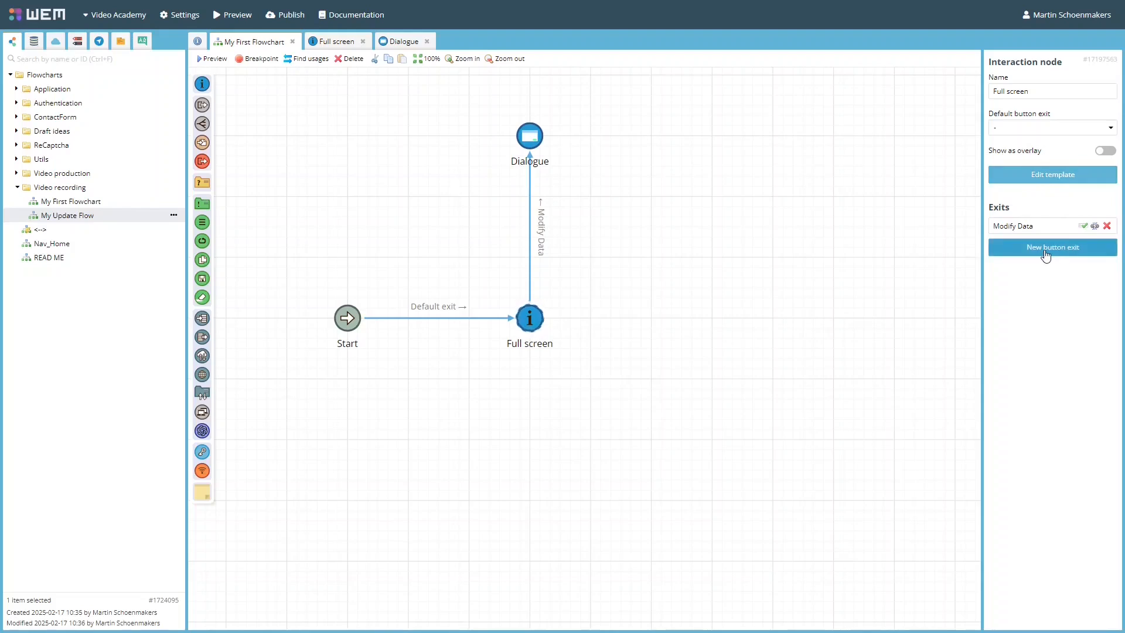
# Open the Full screen node's template and add a screen refresh button below the heading.
pyautogui.click(1055, 176)
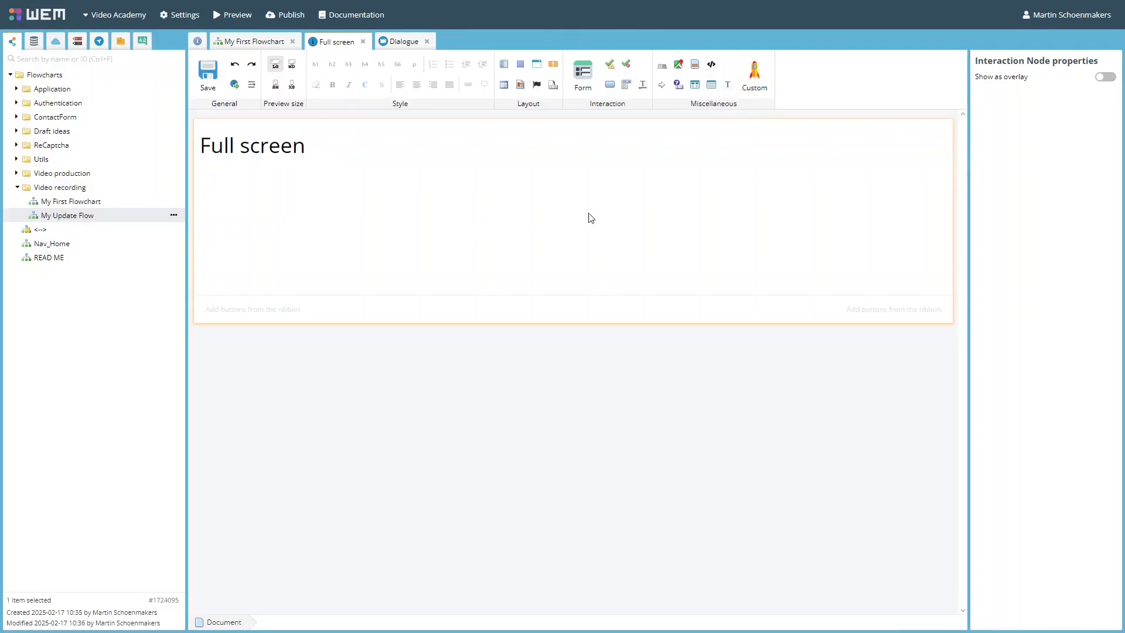
pyautogui.moveTo(610, 87); pyautogui.dragTo(432, 167)
pyautogui.moveTo(362, 178); pyautogui.dragTo(362, 179)
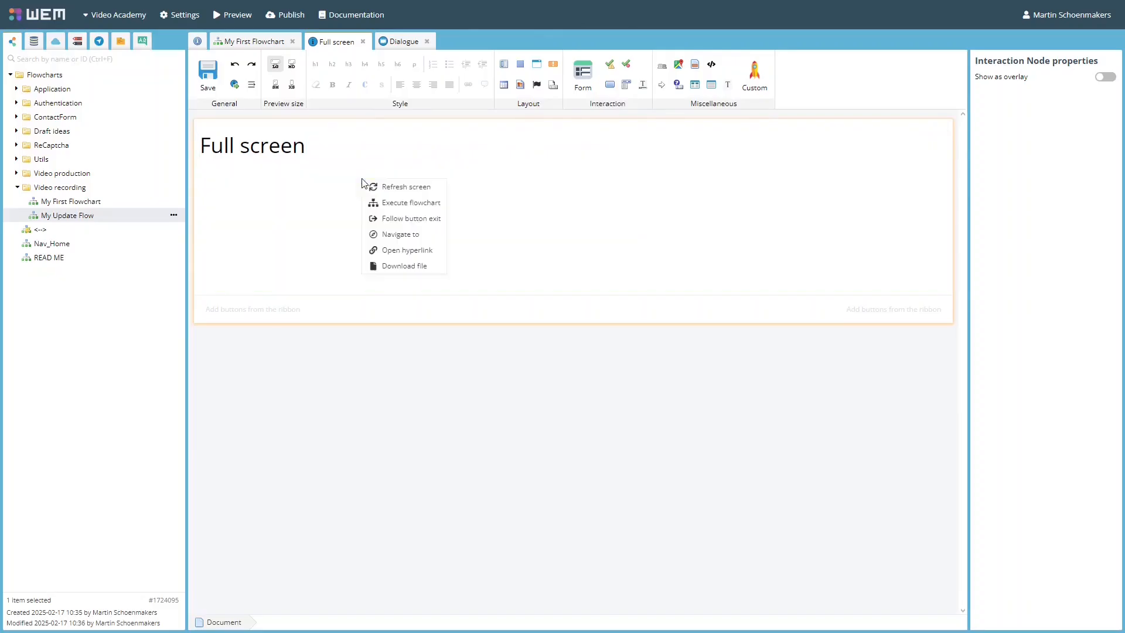
pyautogui.click(390, 187)
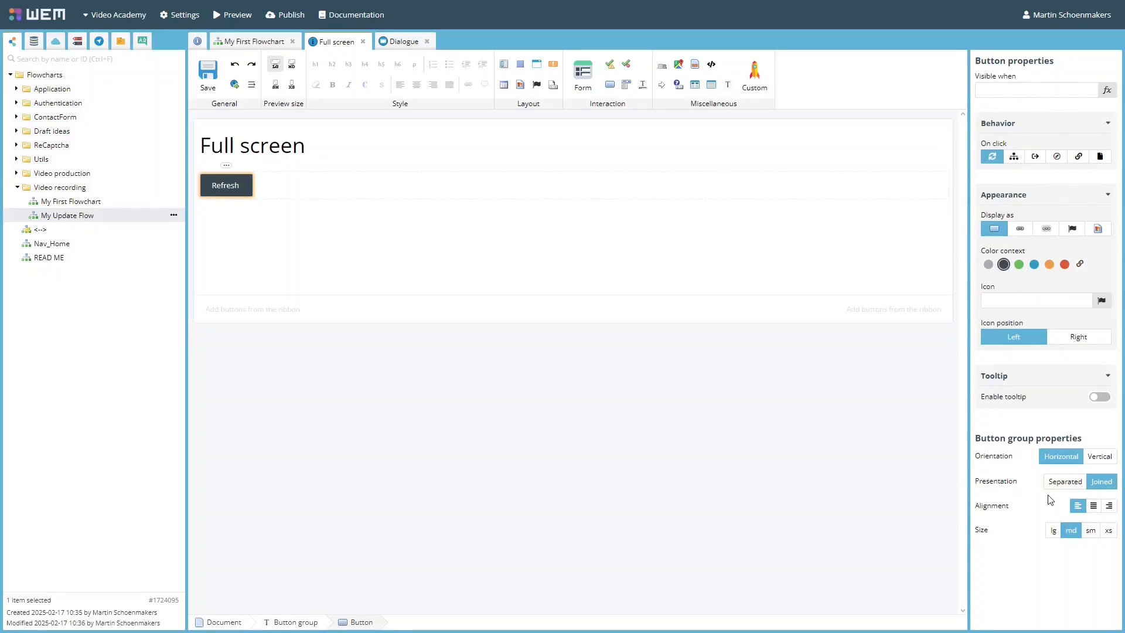
# Add a button beside Refresh in the Full screen template that follows the existing Modify Data exit.
pyautogui.click(255, 42)
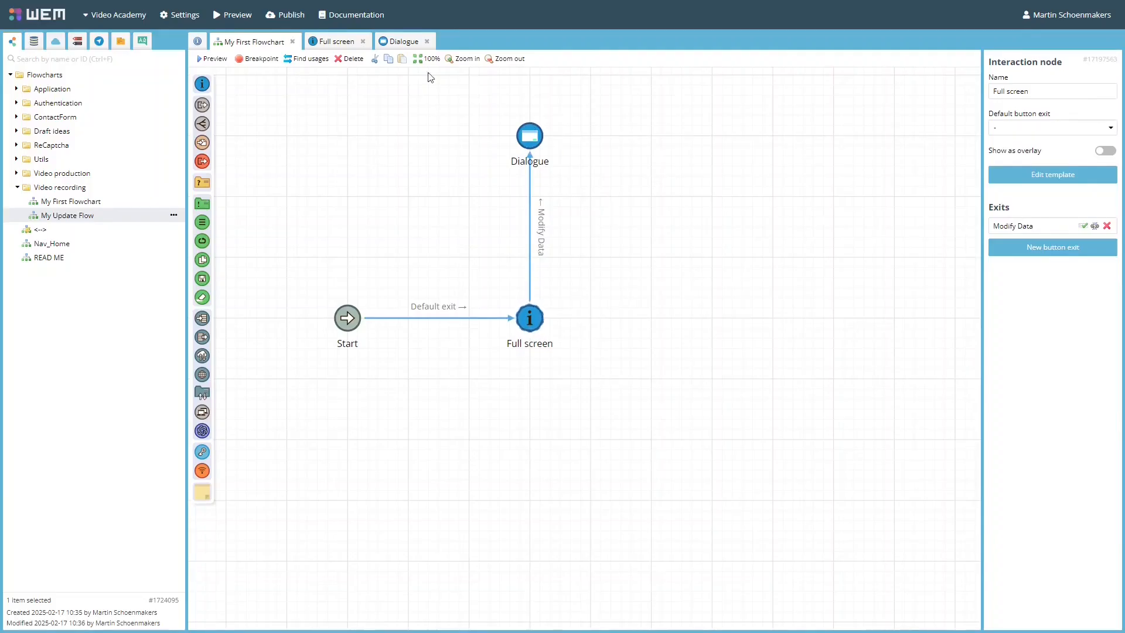
pyautogui.click(331, 41)
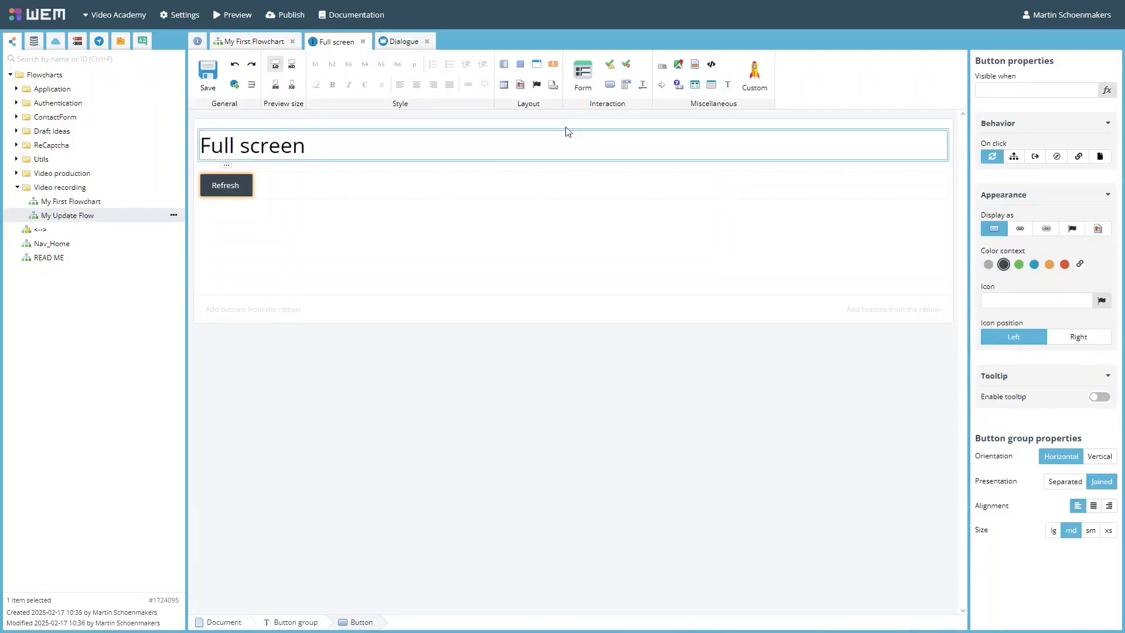
pyautogui.moveTo(609, 84); pyautogui.dragTo(343, 191)
pyautogui.click(386, 229)
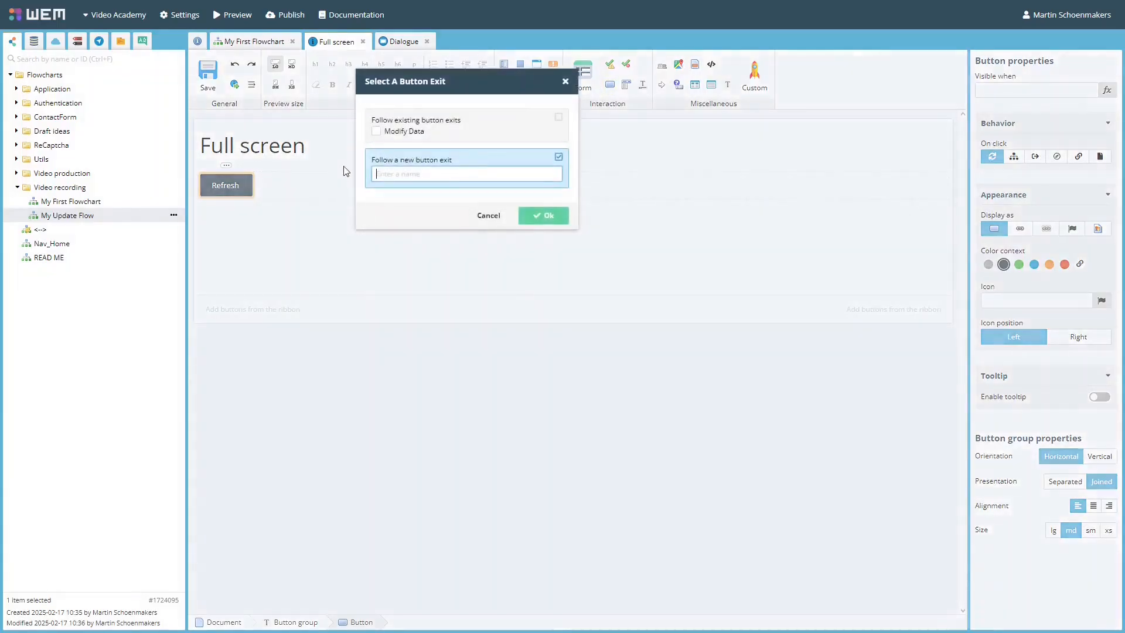
pyautogui.click(377, 132)
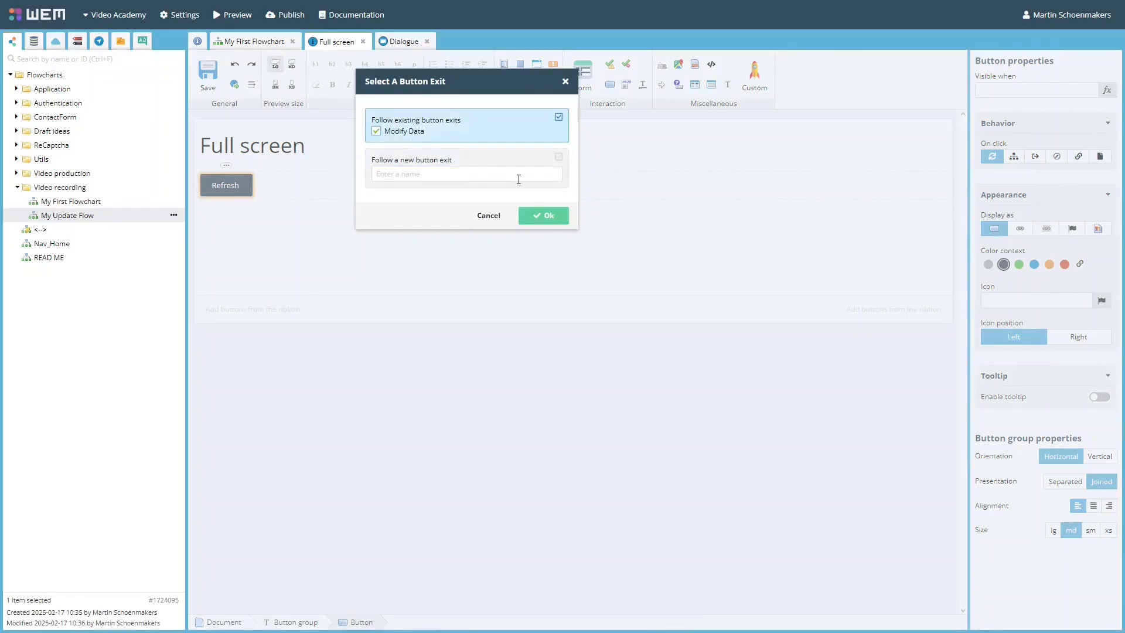
pyautogui.click(554, 216)
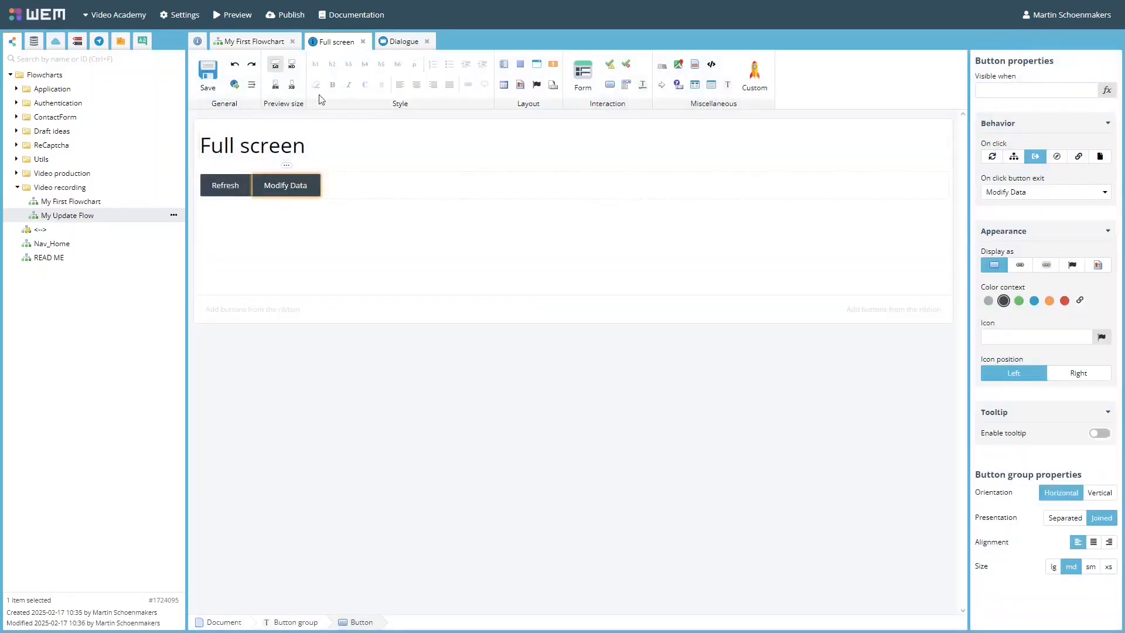
# In My First Flowchart, connect the Dialogue node's Save Data exit back to Full screen.
pyautogui.click(254, 42)
pyautogui.click(540, 143)
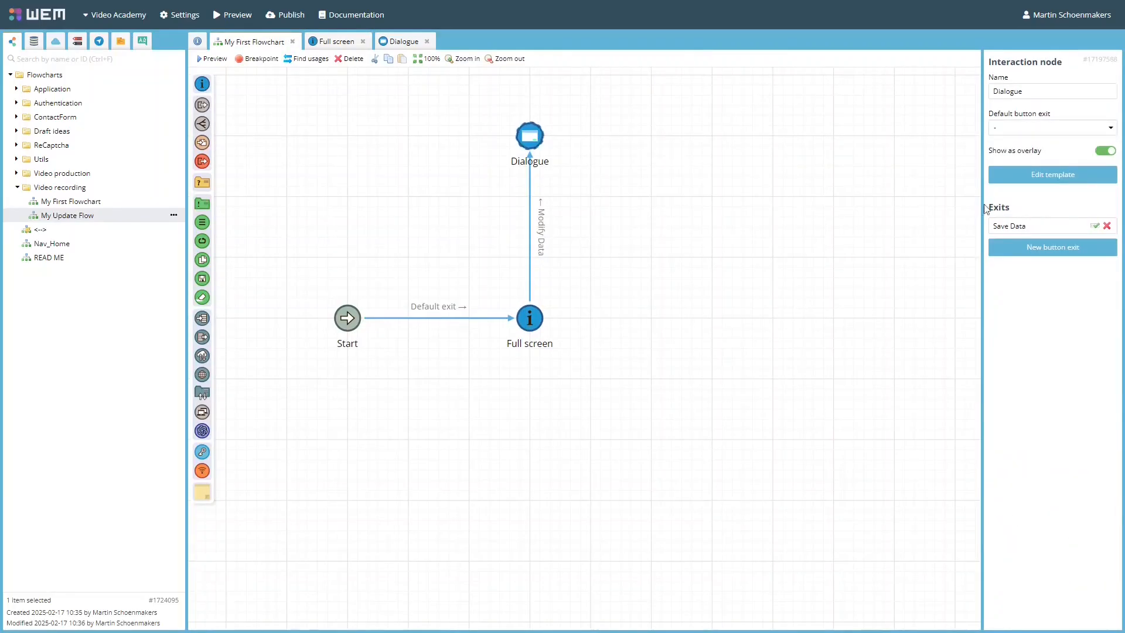
pyautogui.moveTo(545, 157); pyautogui.dragTo(531, 315)
pyautogui.click(595, 336)
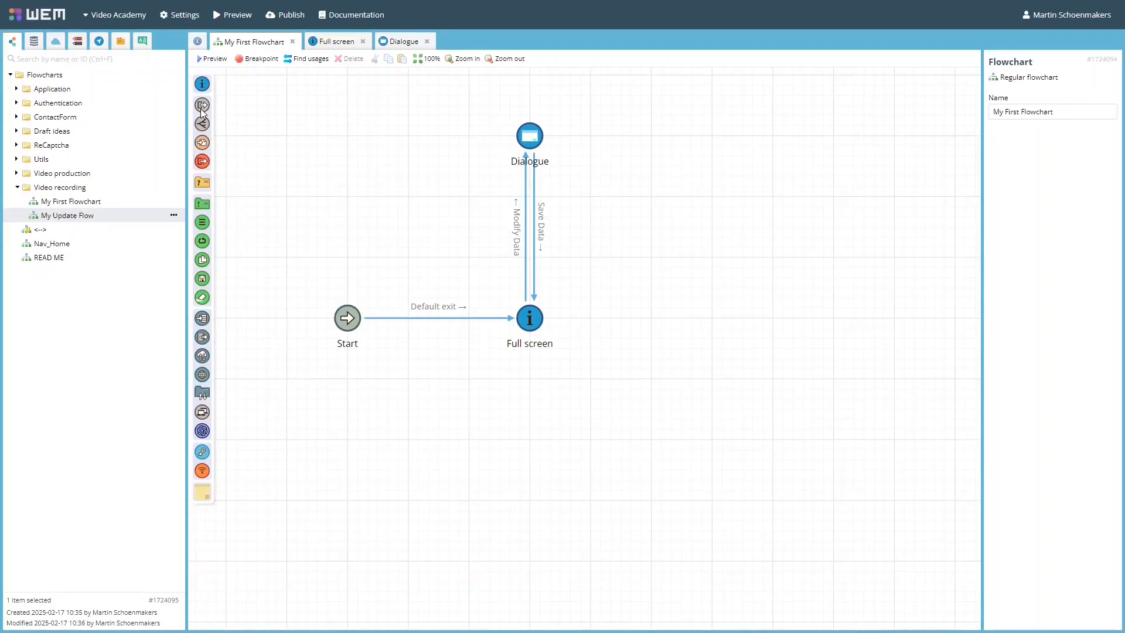
# Add two end nodes, one level with Full screen and one directly below the first.
pyautogui.moveTo(201, 108); pyautogui.dragTo(713, 319)
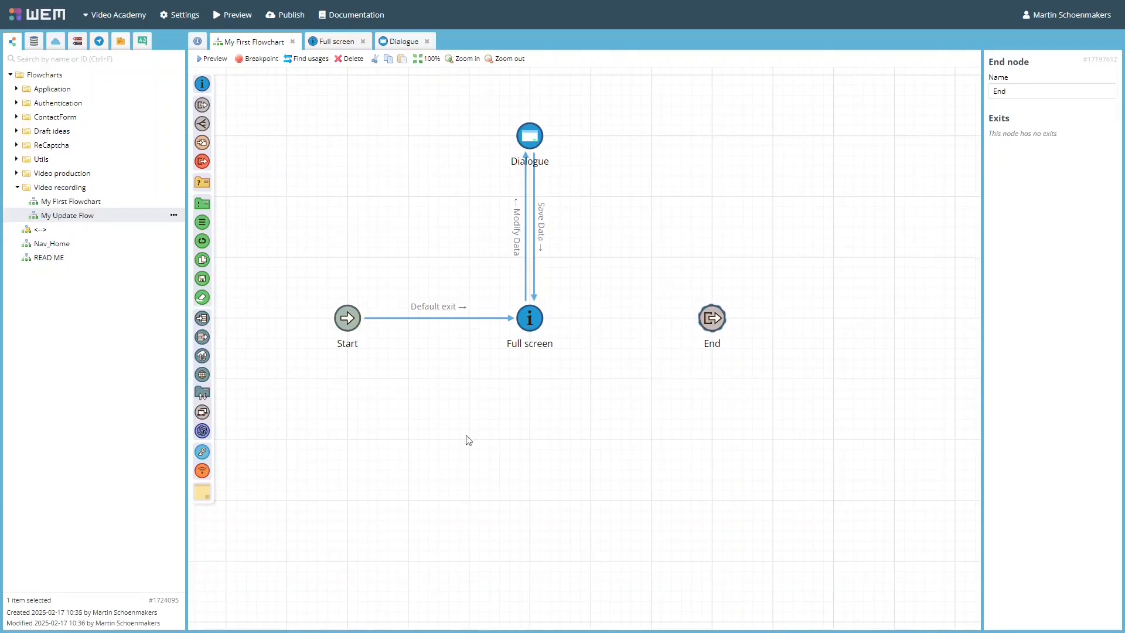
pyautogui.moveTo(203, 108); pyautogui.dragTo(711, 501)
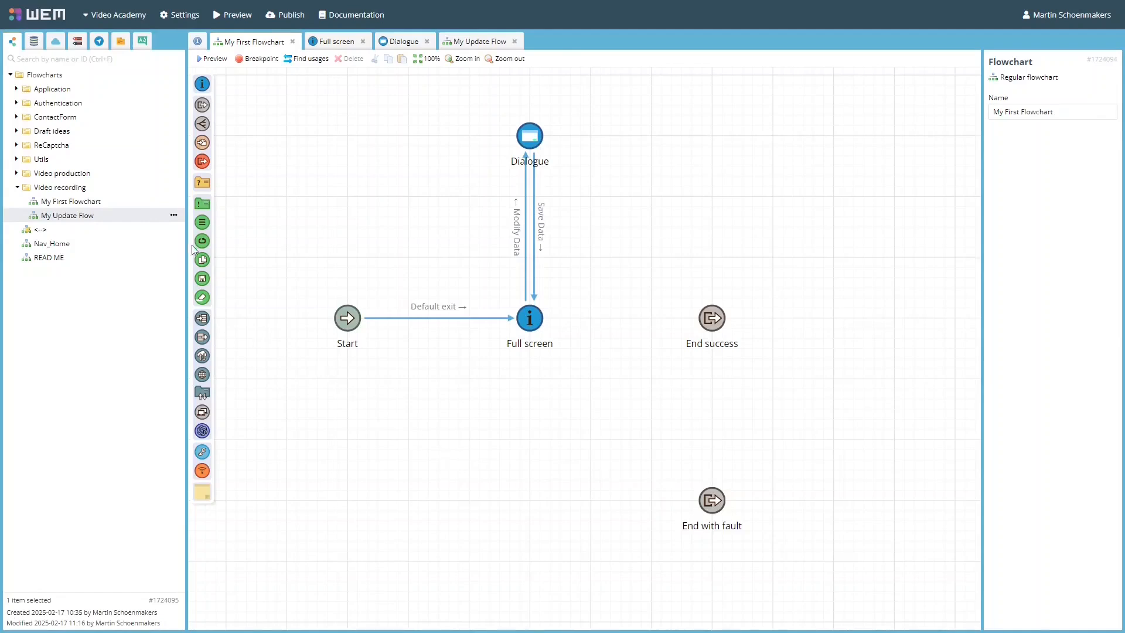
# Add a sub flowchart node below Full screen that calls My Update Flow from the Video recording folder.
pyautogui.moveTo(202, 123); pyautogui.dragTo(529, 499)
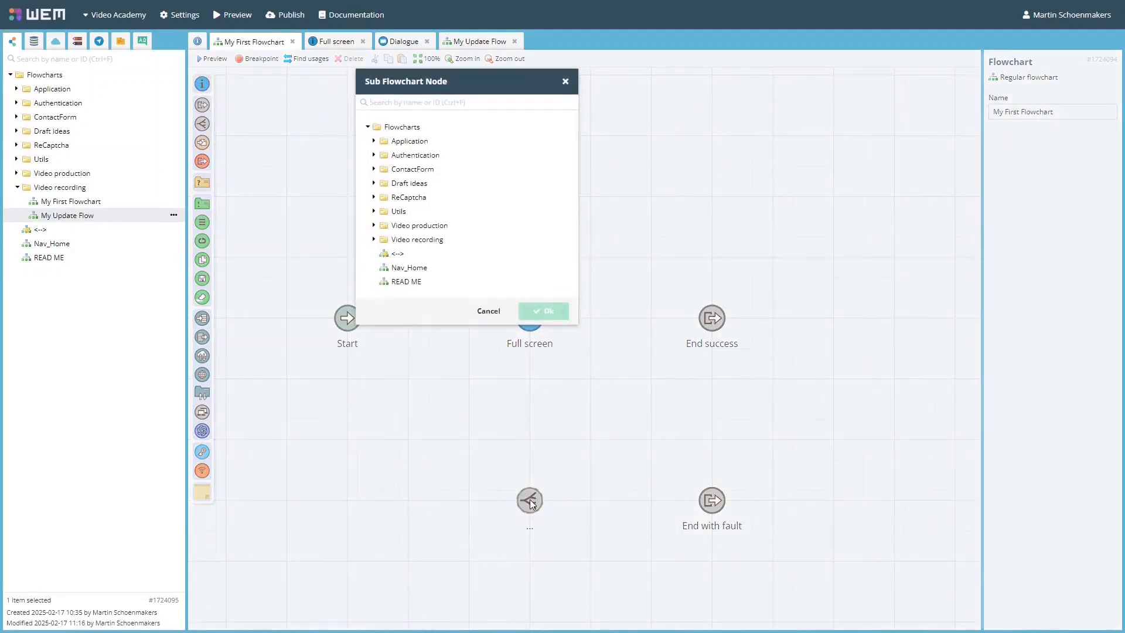
pyautogui.click(416, 239)
pyautogui.click(415, 269)
pyautogui.click(549, 343)
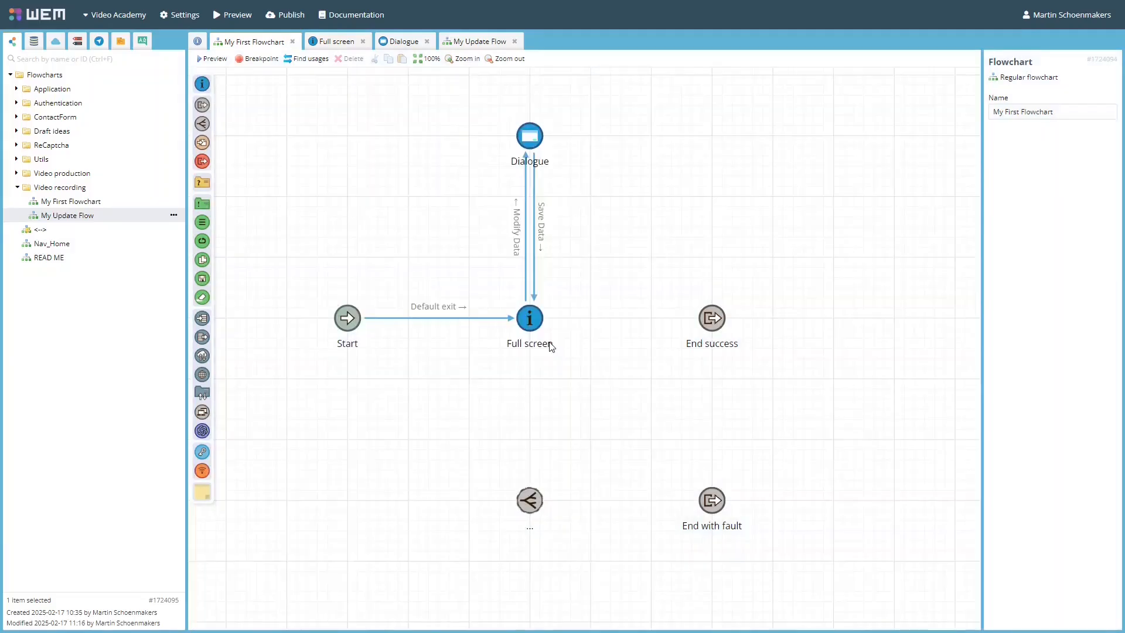
# Connect Full screen's Update Customers exit to My Update Flow, and connect My Update Flow's End exit to End success.
pyautogui.moveTo(532, 331); pyautogui.dragTo(529, 499)
pyautogui.click(588, 516)
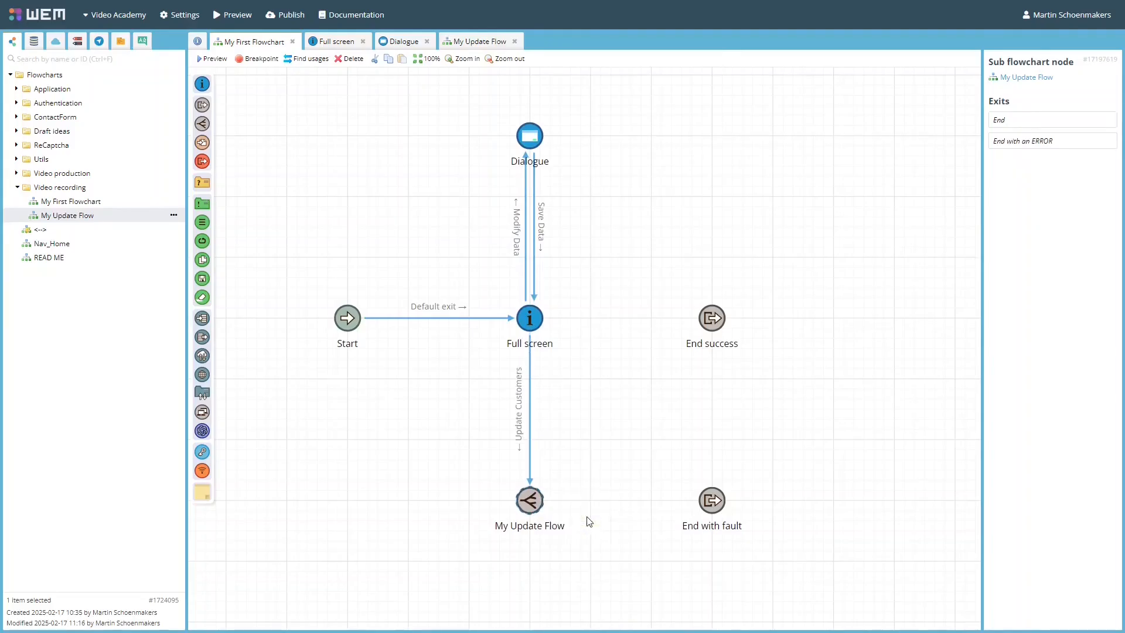
pyautogui.moveTo(537, 491); pyautogui.dragTo(713, 319)
pyautogui.click(751, 332)
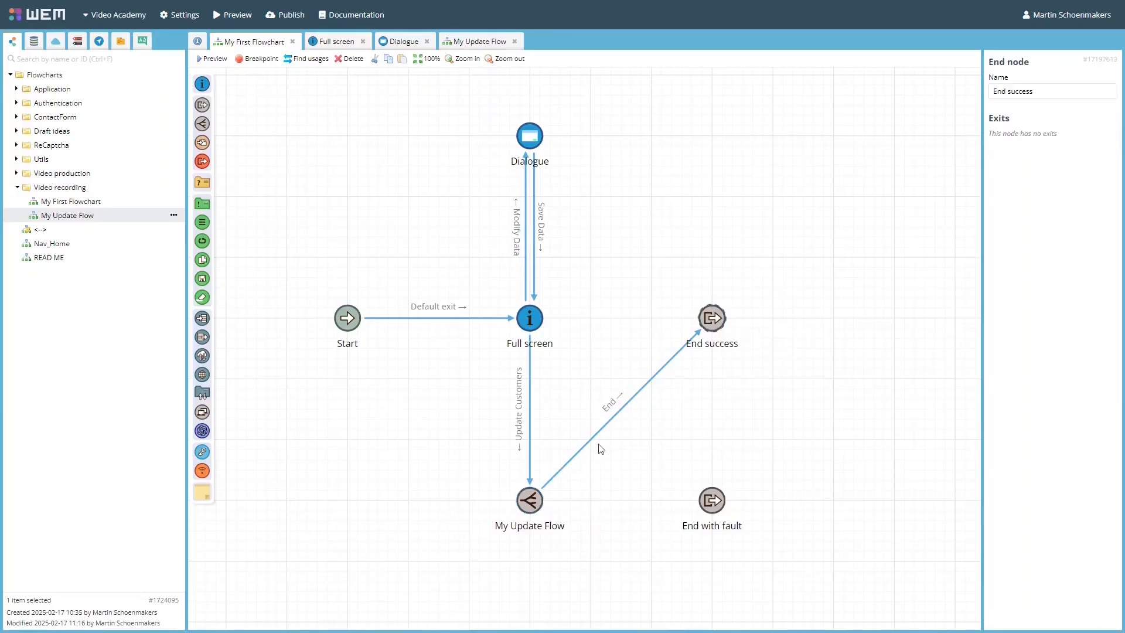
# Connect My Update Flow's End with an ERROR exit to End with fault, and shift My Update Flow and both end nodes up and right.
pyautogui.moveTo(538, 498); pyautogui.dragTo(706, 509)
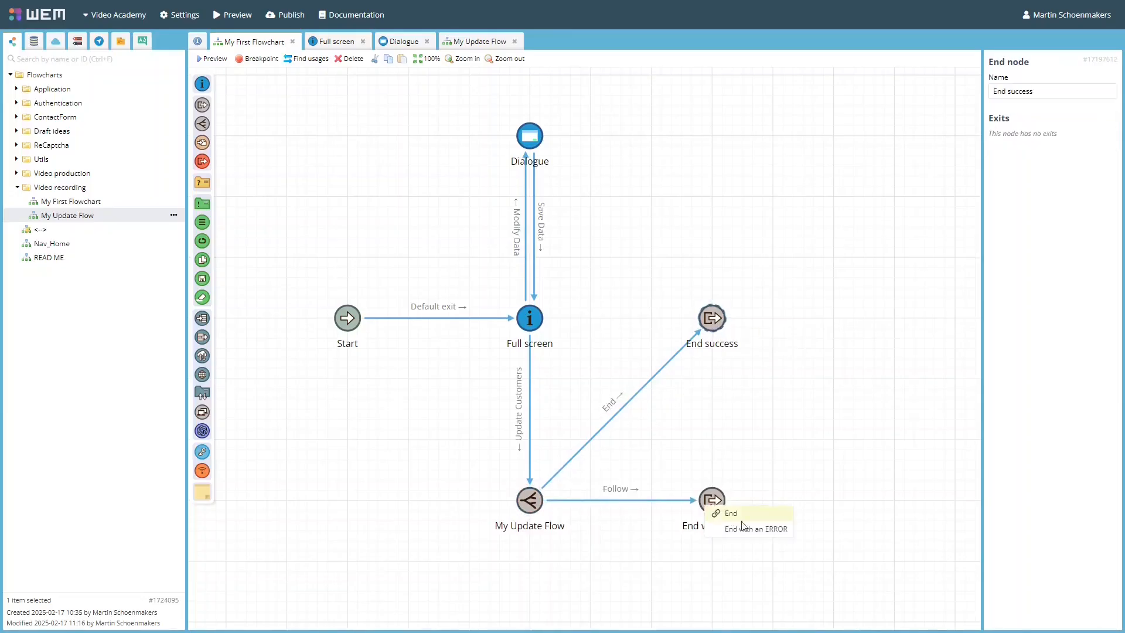
pyautogui.click(754, 533)
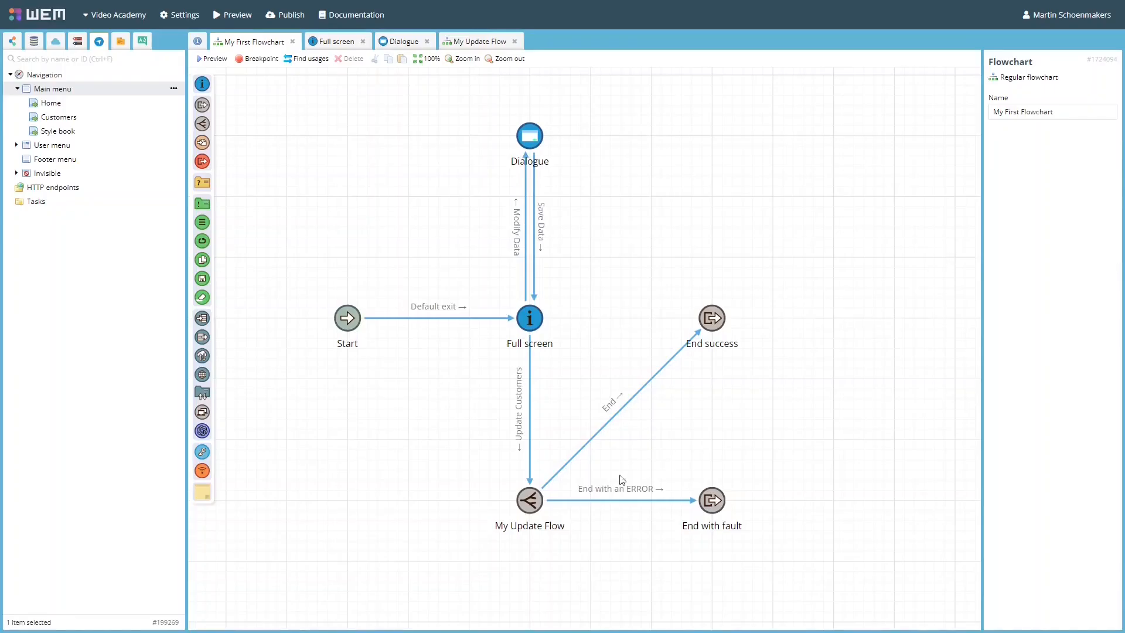
pyautogui.click(529, 500)
pyautogui.keyDown('ctrl'); pyautogui.click(711, 319); pyautogui.keyUp('ctrl')
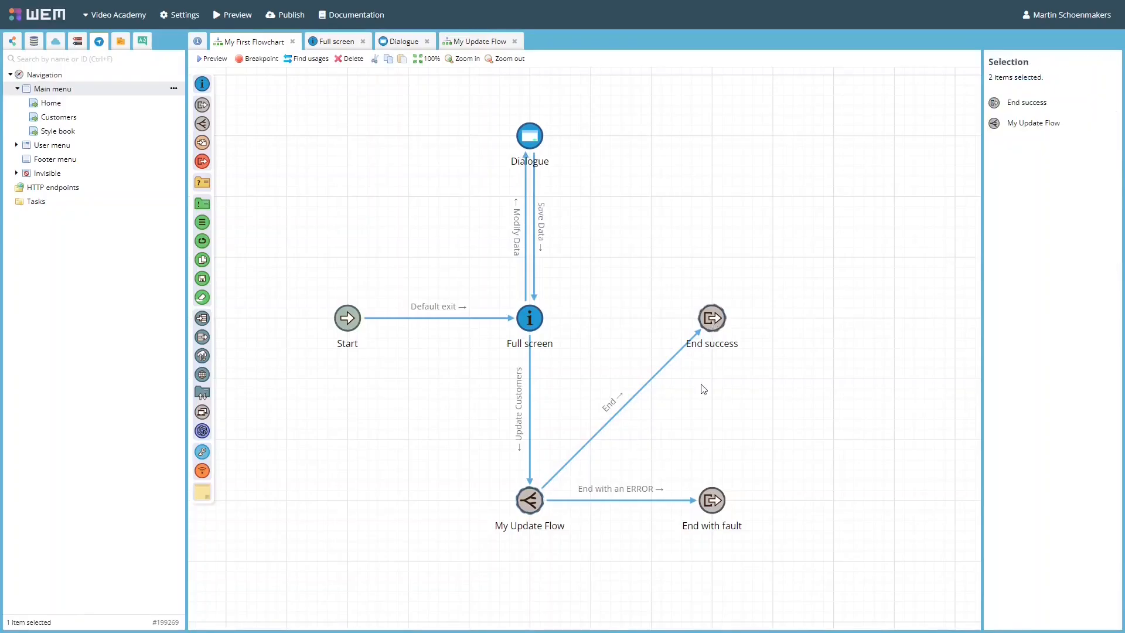
pyautogui.keyDown('ctrl'); pyautogui.click(712, 500); pyautogui.keyUp('ctrl')
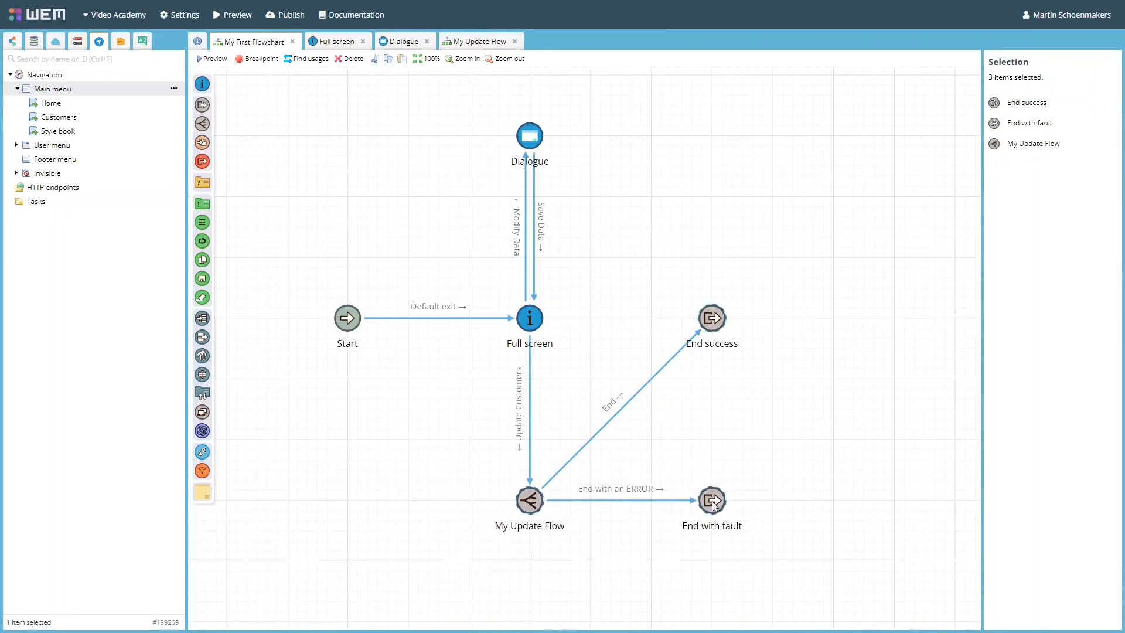
pyautogui.moveTo(713, 503); pyautogui.dragTo(895, 322)
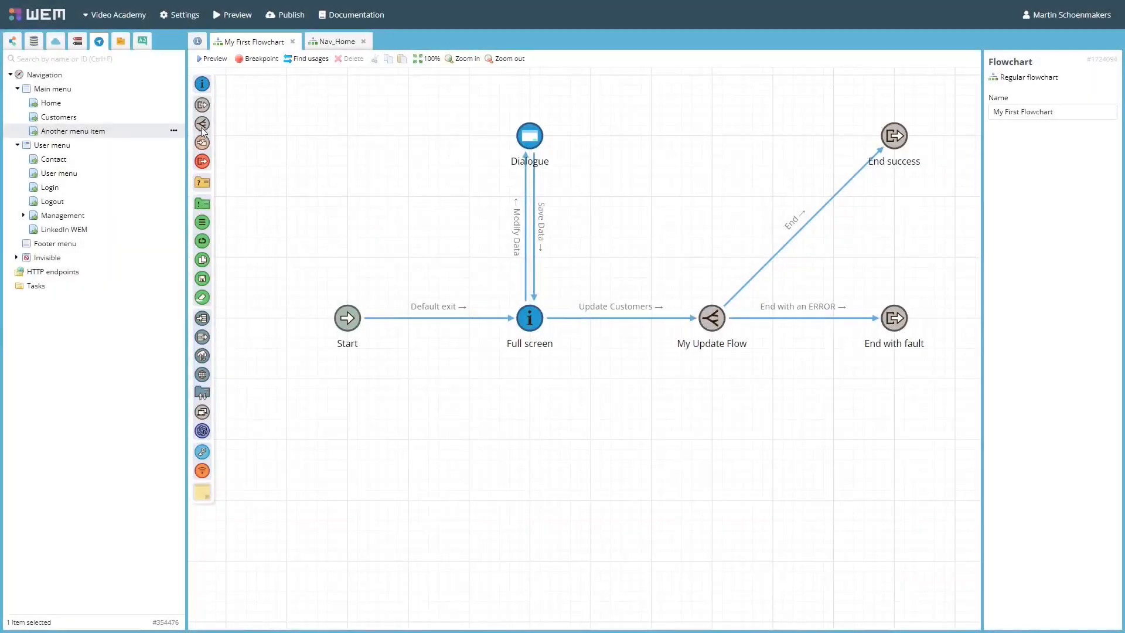
# Add a navigation node below Full screen that targets Another menu item, and connect Full screen's Go to that menu item exit to it.
pyautogui.moveTo(201, 146); pyautogui.dragTo(531, 503)
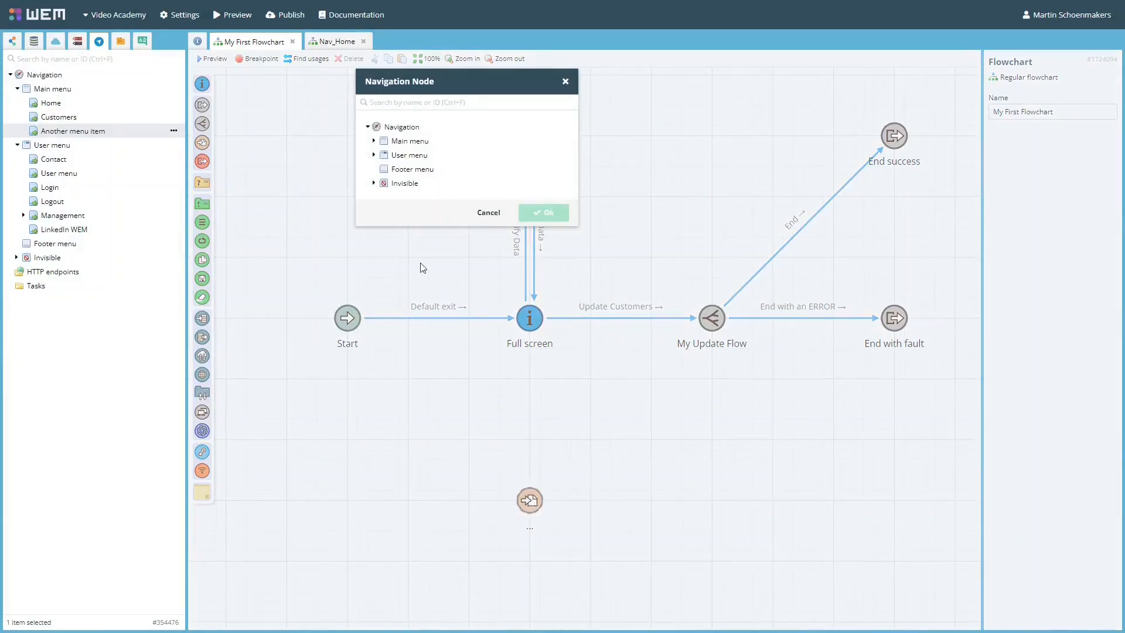
pyautogui.click(375, 142)
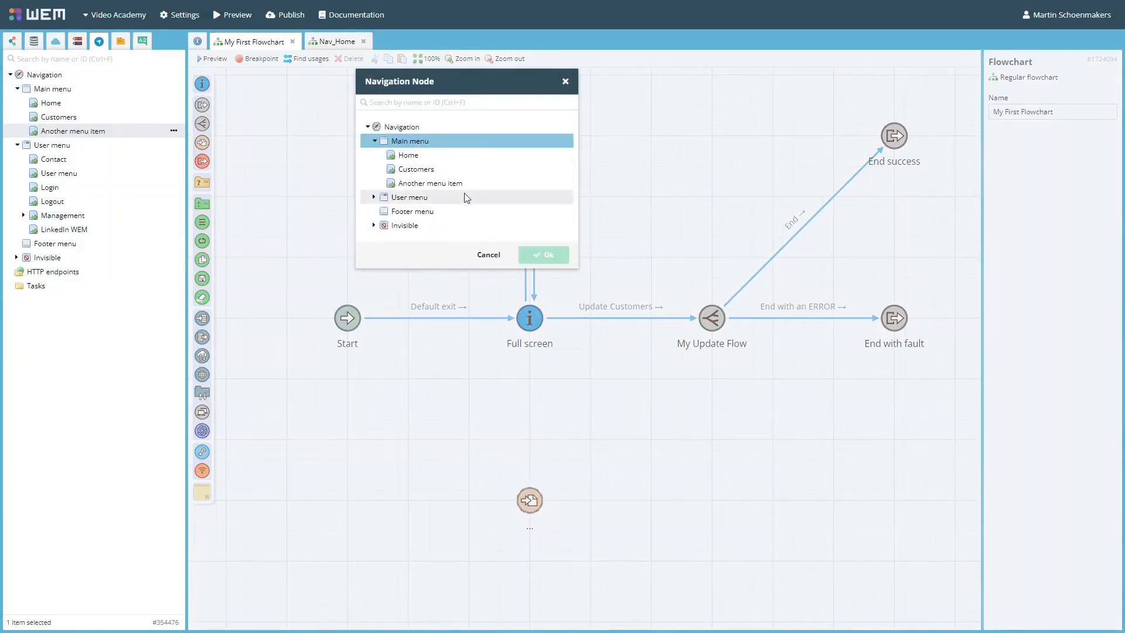
pyautogui.click(394, 184)
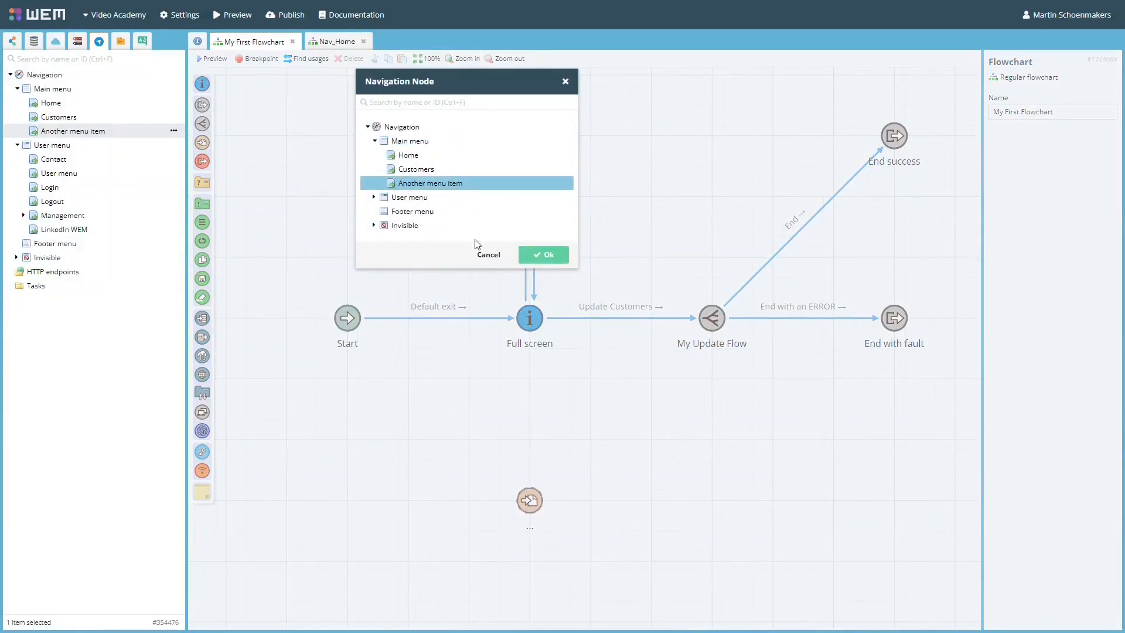
pyautogui.click(542, 260)
pyautogui.moveTo(542, 319); pyautogui.dragTo(531, 495)
pyautogui.click(566, 525)
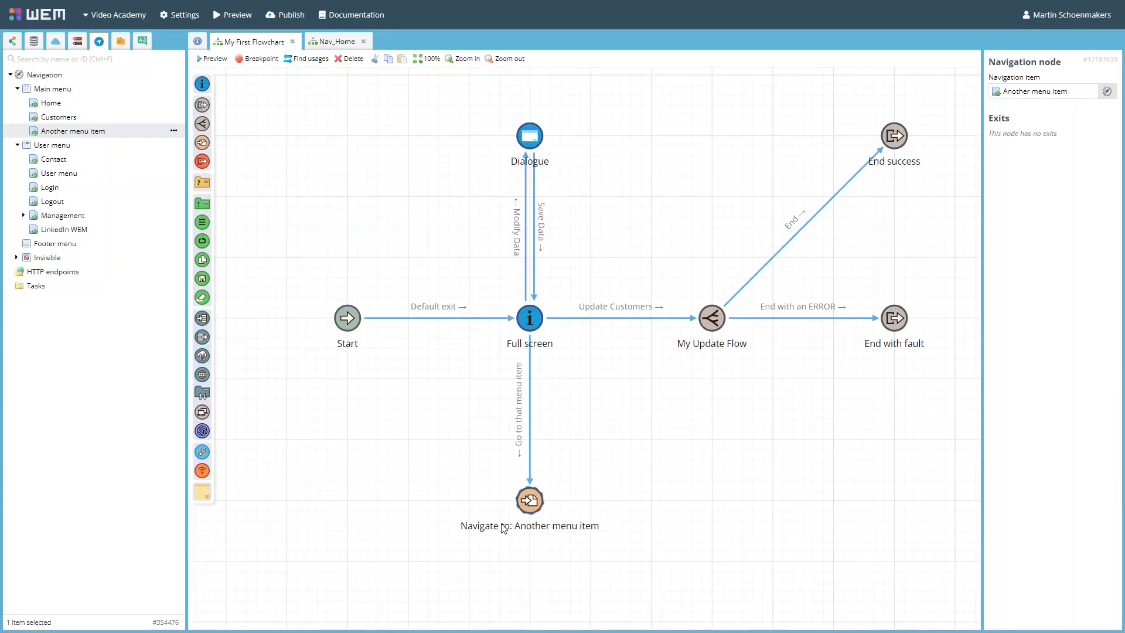
# Add a clear session node beside the navigation node in My First Flowchart, and connect Full screen to it.
pyautogui.click(337, 41)
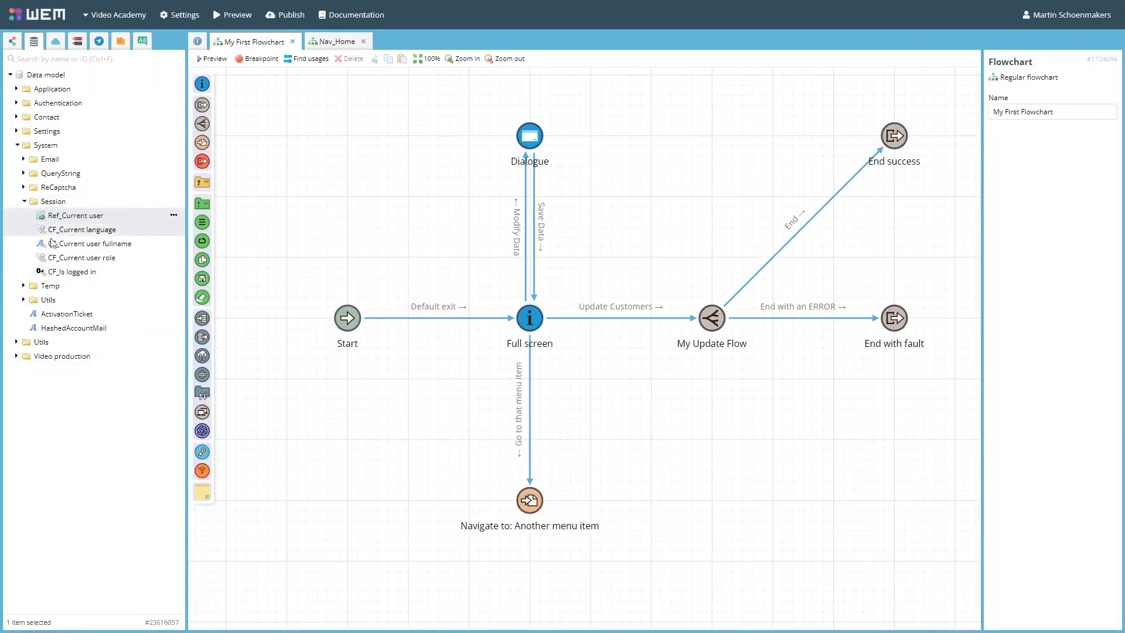
pyautogui.moveTo(202, 161); pyautogui.dragTo(712, 500)
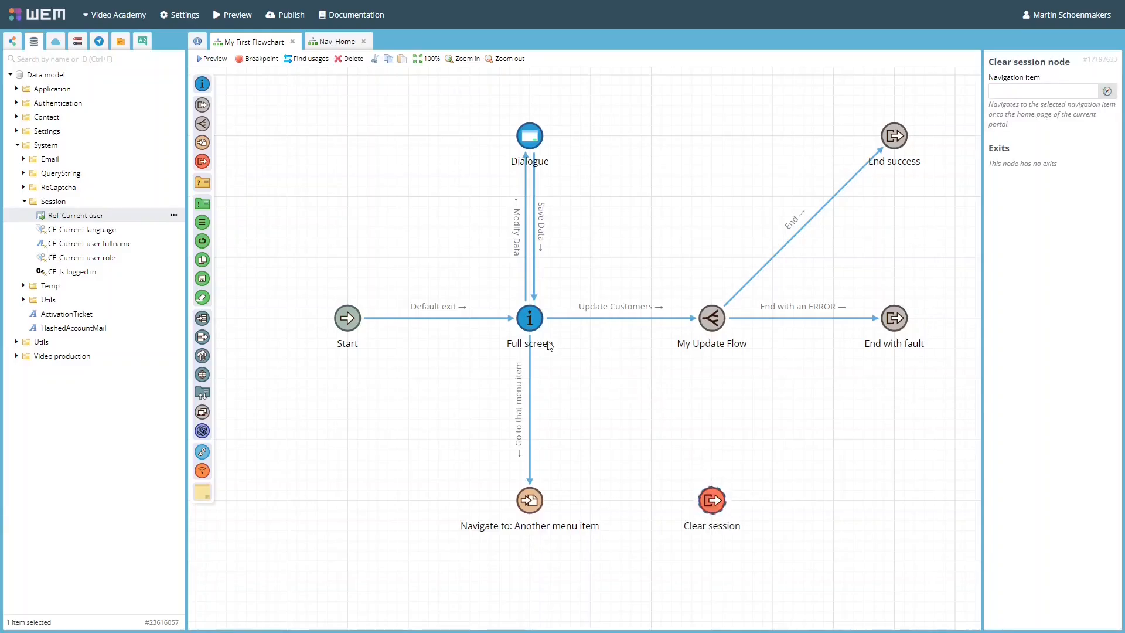
pyautogui.moveTo(545, 339); pyautogui.dragTo(712, 500)
pyautogui.click(742, 559)
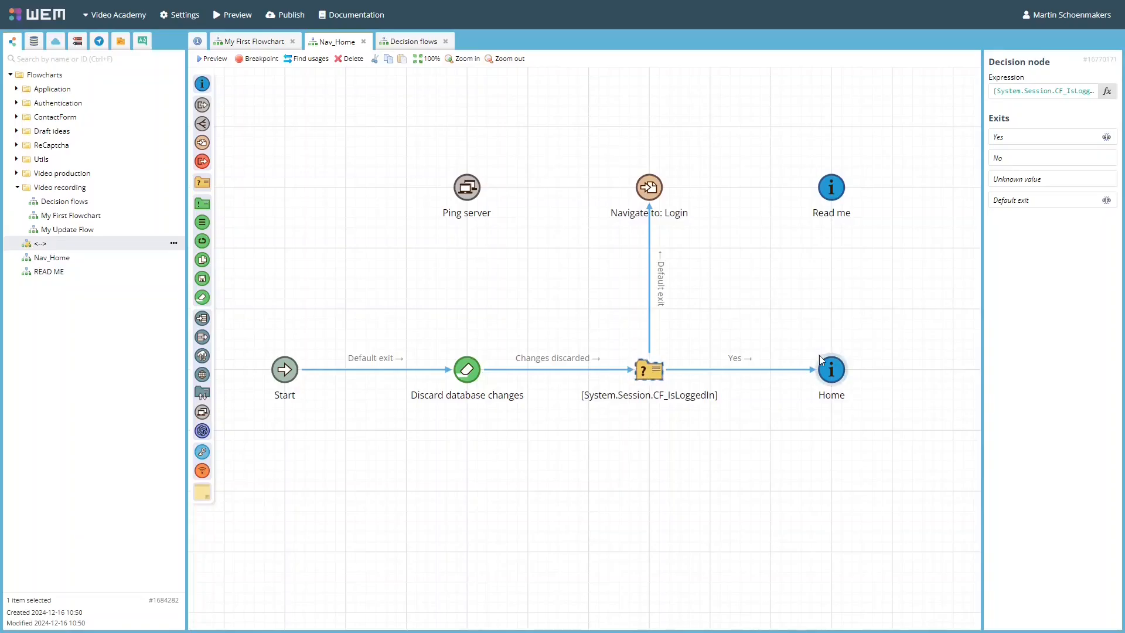
# Inspect the expression of Nav_Home's decision node without changing it, and switch to the Decision flows flowchart.
pyautogui.doubleClick(649, 372)
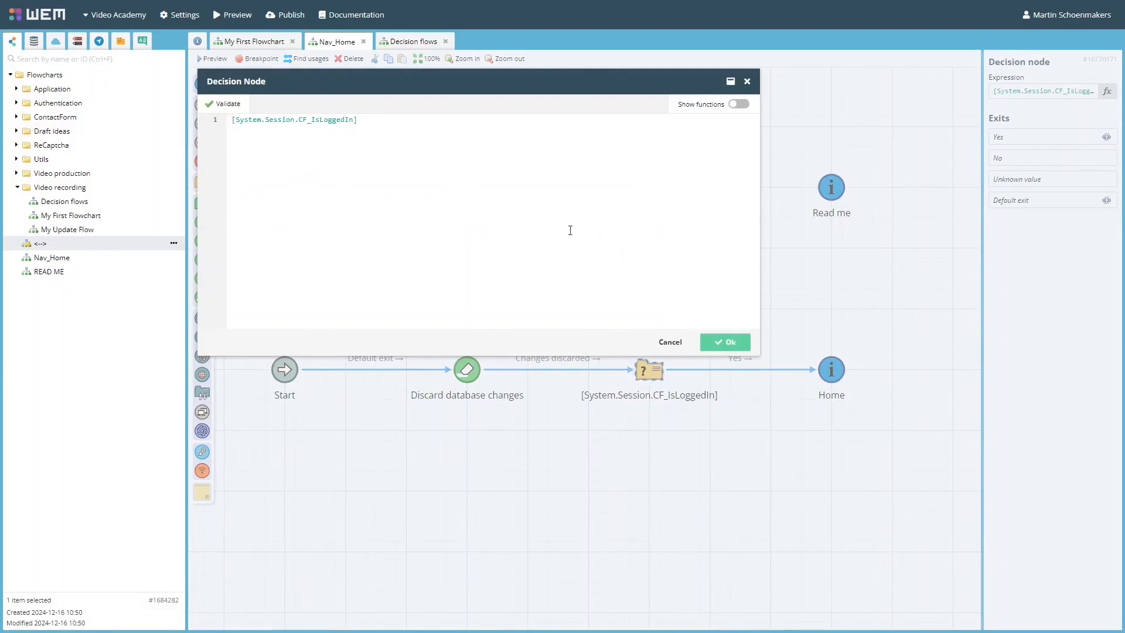
pyautogui.click(671, 343)
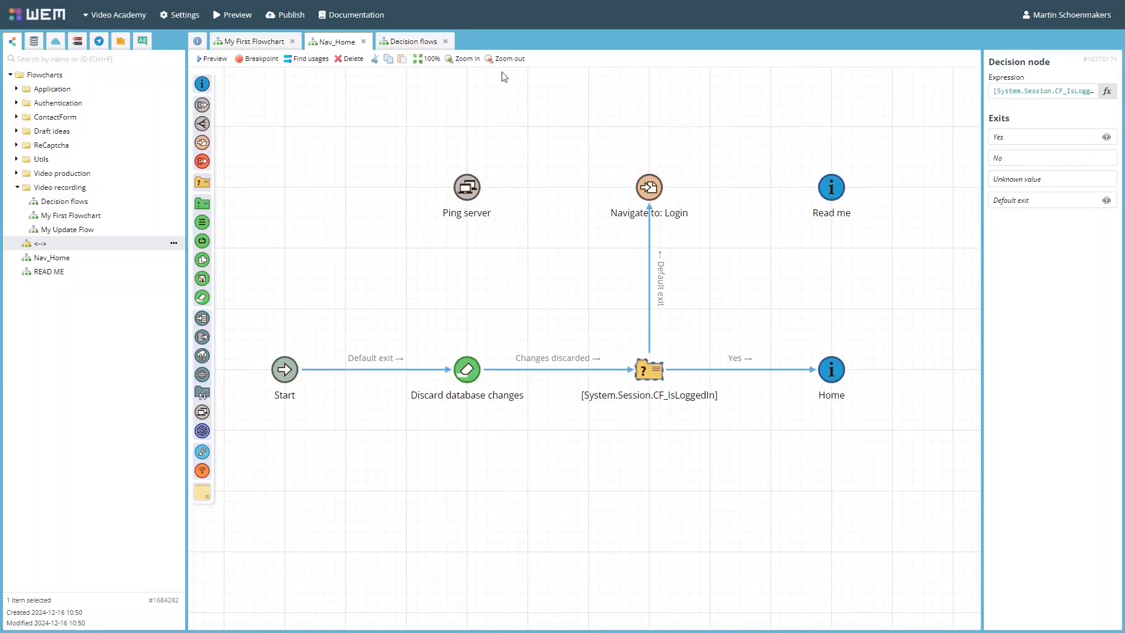
pyautogui.click(407, 44)
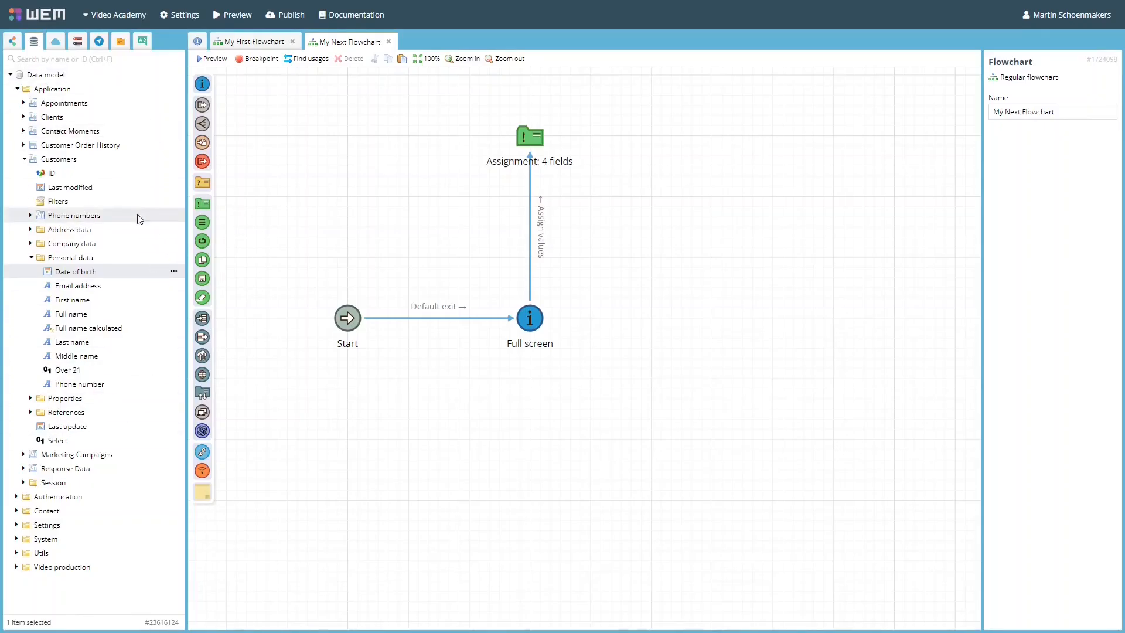
# Add the Customers Date of birth field to My Next Flowchart's assignment node, using the Advanced action with the operand Now().
pyautogui.click(533, 144)
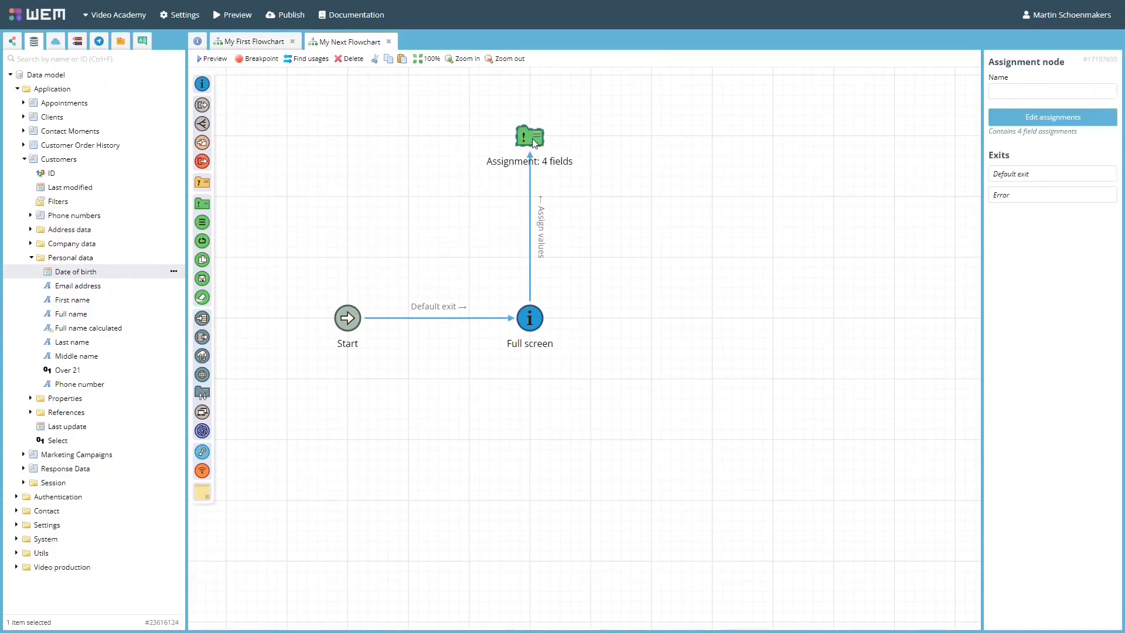
pyautogui.doubleClick(533, 143)
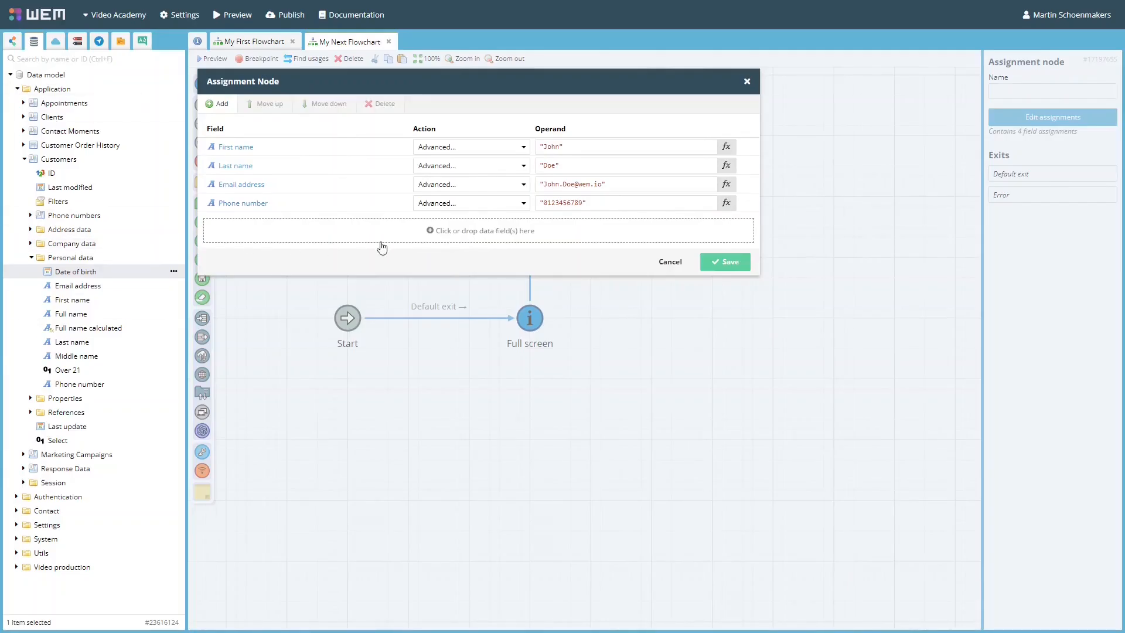
pyautogui.moveTo(76, 271); pyautogui.dragTo(467, 227)
pyautogui.click(467, 225)
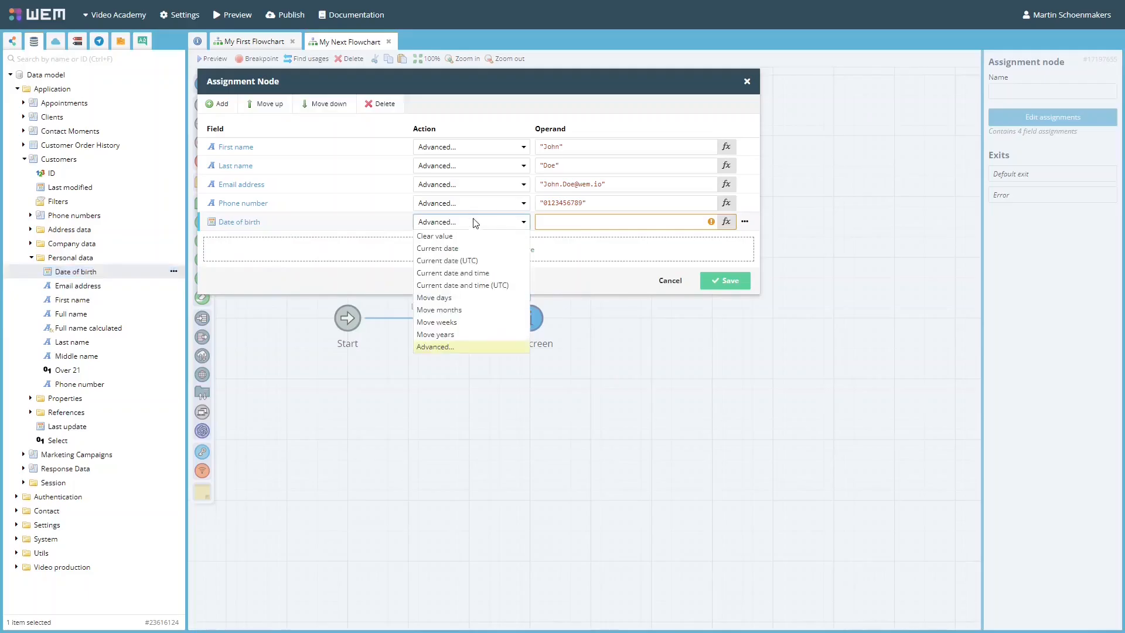
pyautogui.click(575, 222)
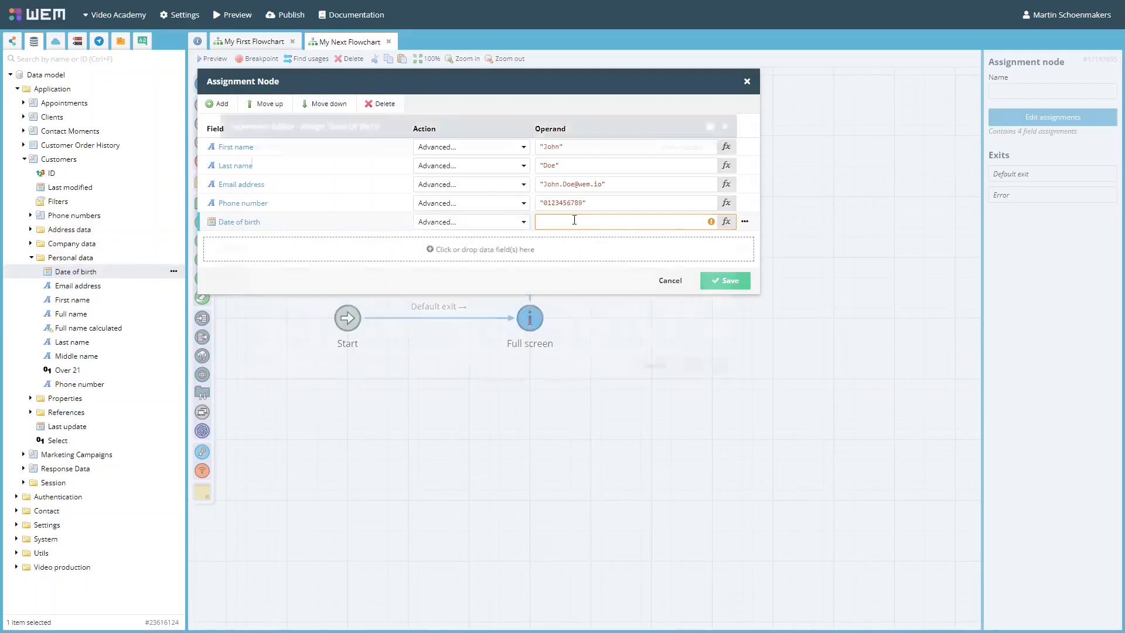
pyautogui.write('Now')
pyautogui.press('Return')
pyautogui.click(715, 365)
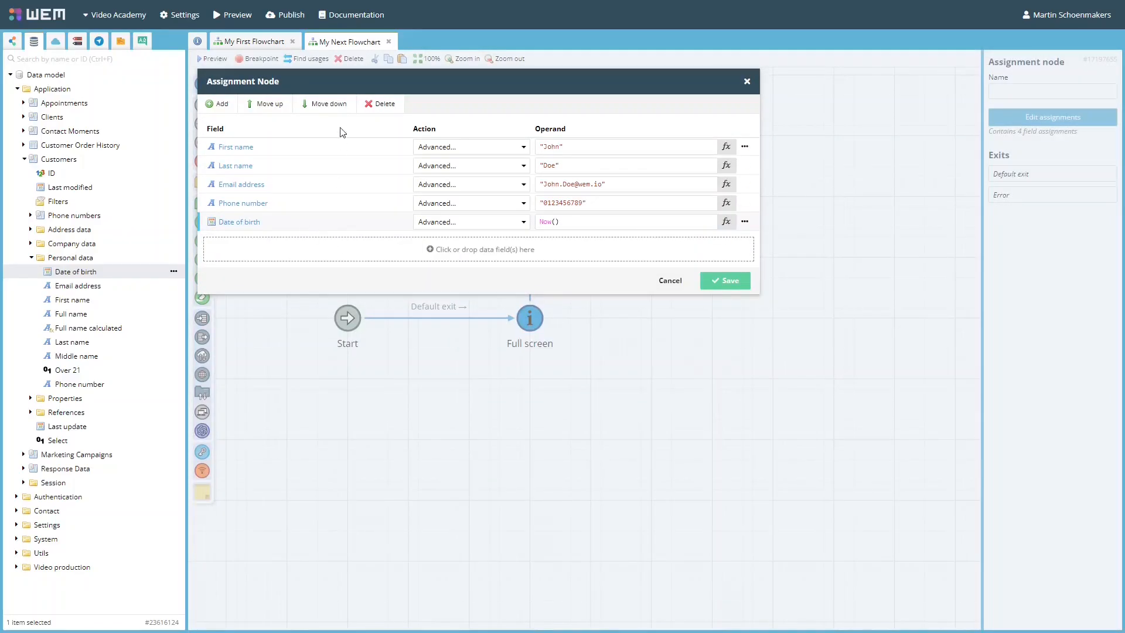
# Try moving the Date of birth assignment up and back down, and discard the changes to the assignment node.
pyautogui.click(281, 107)
pyautogui.click(329, 103)
pyautogui.click(667, 280)
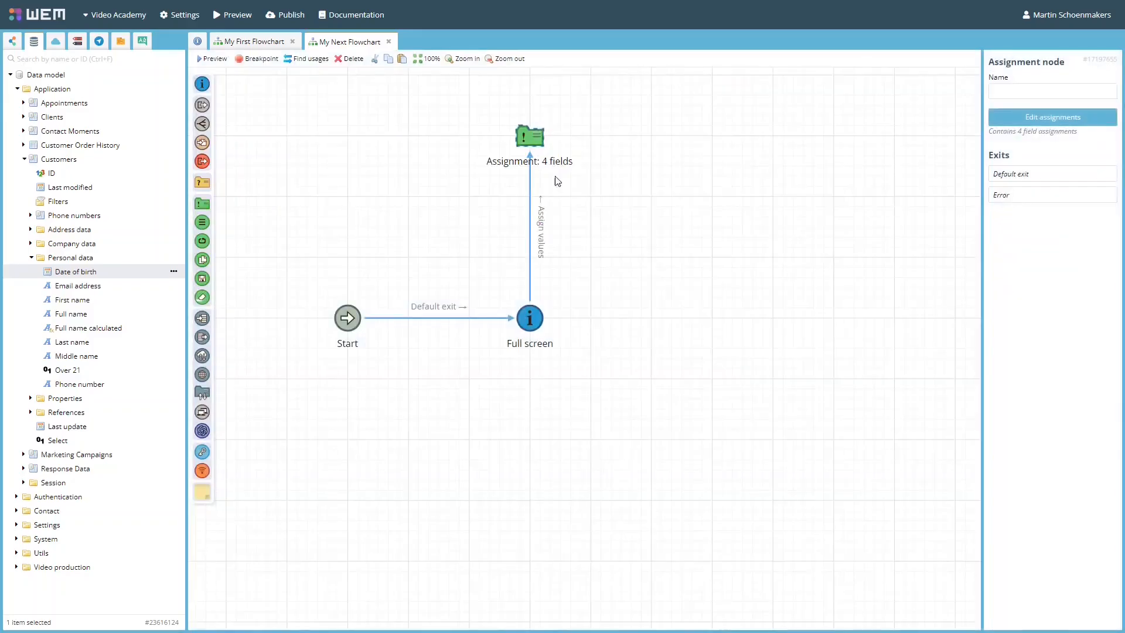
# Name the assignment node Group Assignment Name.
pyautogui.click(998, 91)
pyautogui.write('Group Assignment Name')
pyautogui.click(832, 316)
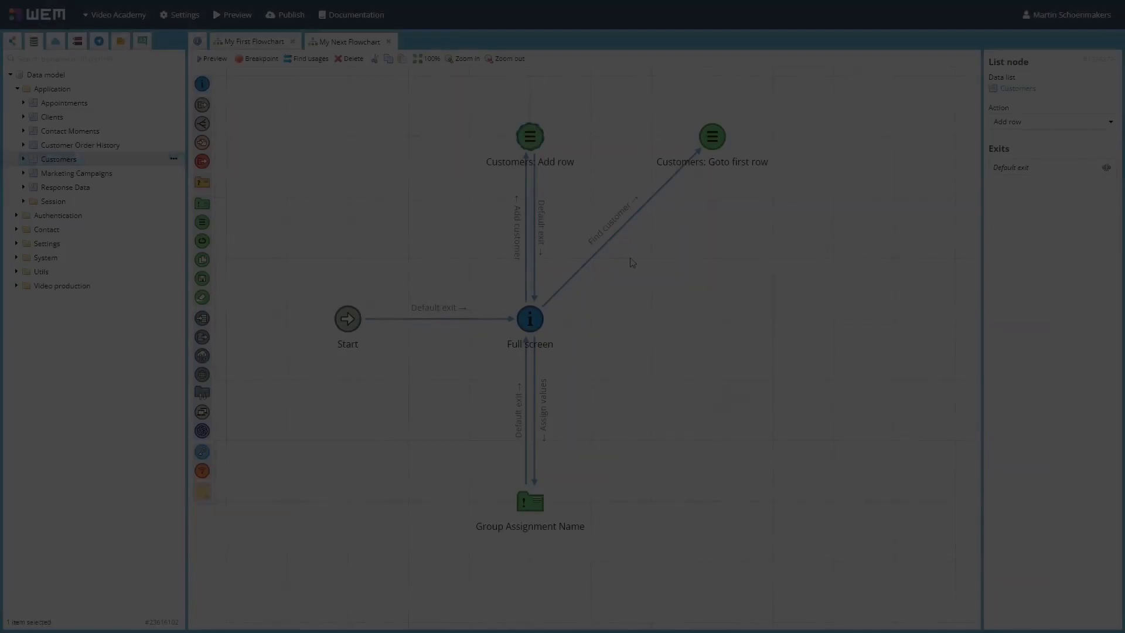
# Start adding a list node and cancel it, and review the actions available for the Customers: Add row node.
pyautogui.moveTo(202, 222); pyautogui.dragTo(350, 141)
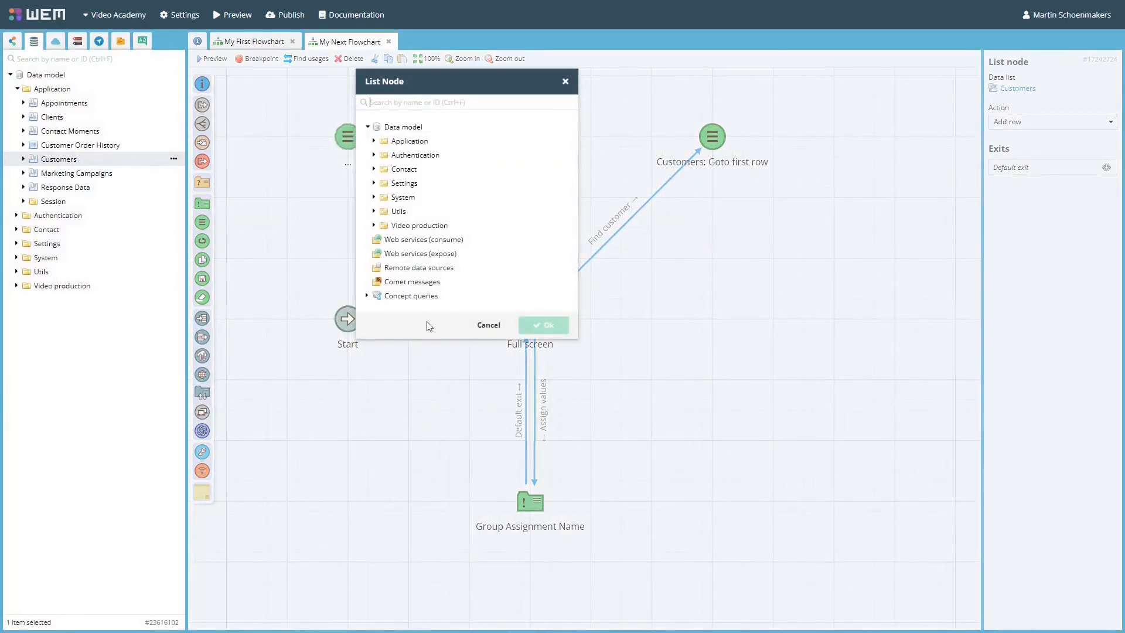
pyautogui.click(488, 326)
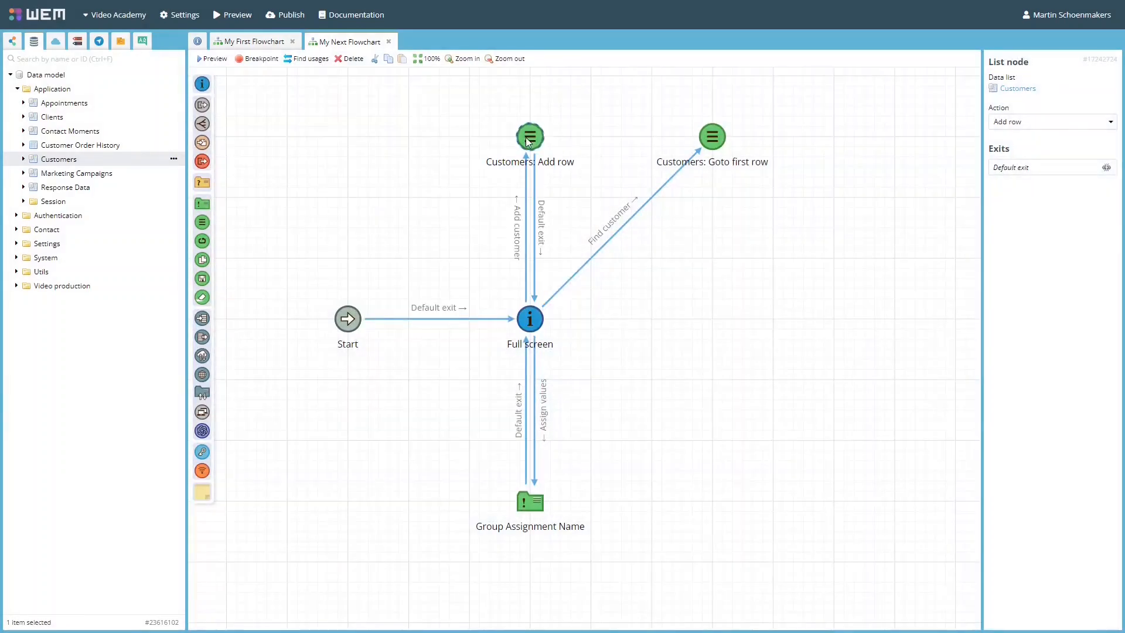
pyautogui.click(1078, 122)
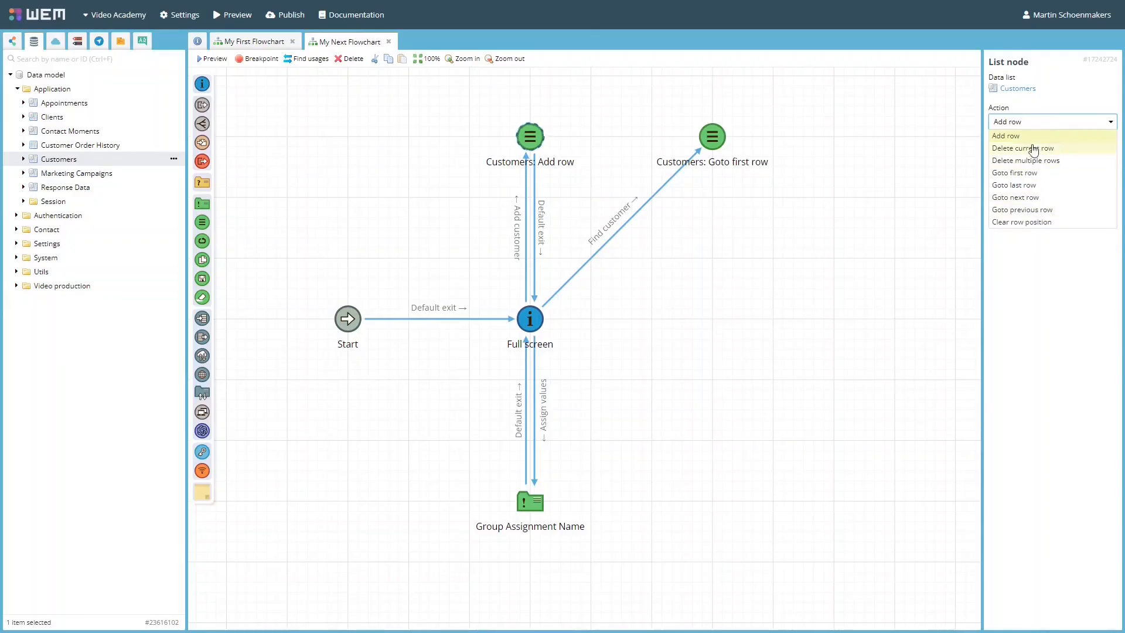
pyautogui.click(760, 310)
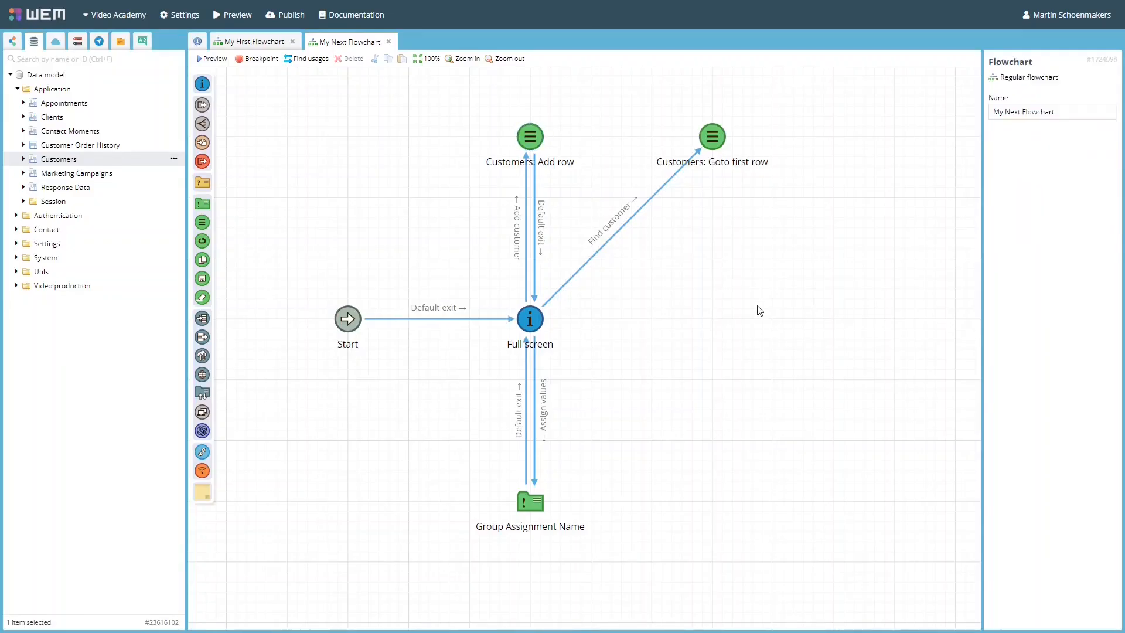
# Try a Market sector filter for 'Technology Hardware & Equipment' on the Customers: Goto first row node, and open its sort order, cancelling both.
pyautogui.click(715, 136)
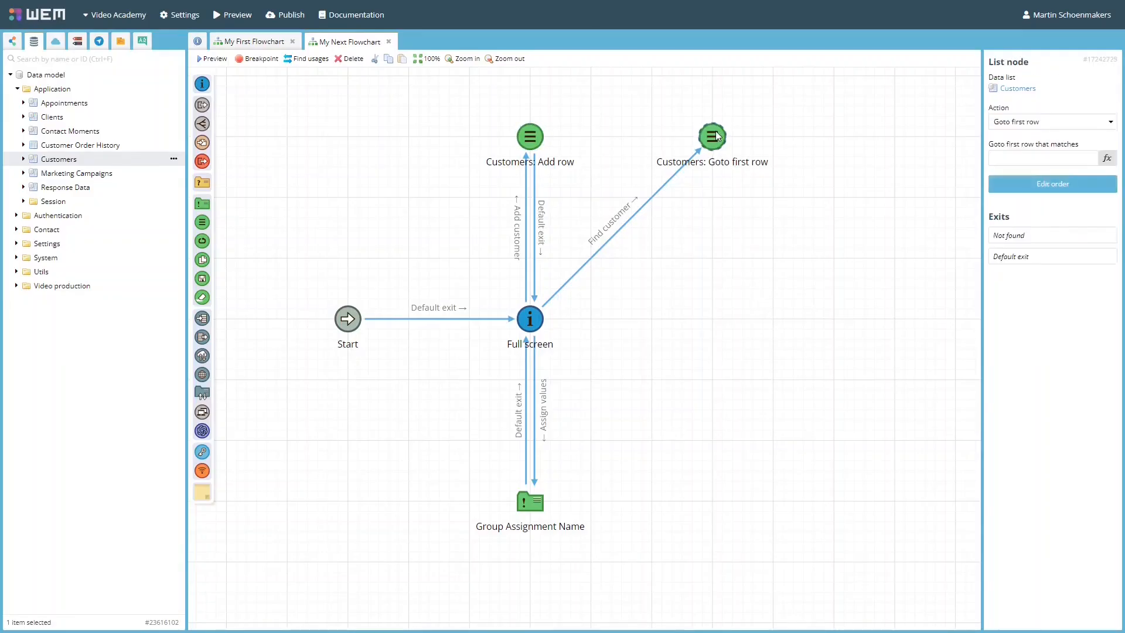
pyautogui.click(1043, 160)
pyautogui.write("[Application.Customers.Properties.MarketSector] = 'Application'.'Market sector'.'Technology Hardware & Equipment'")
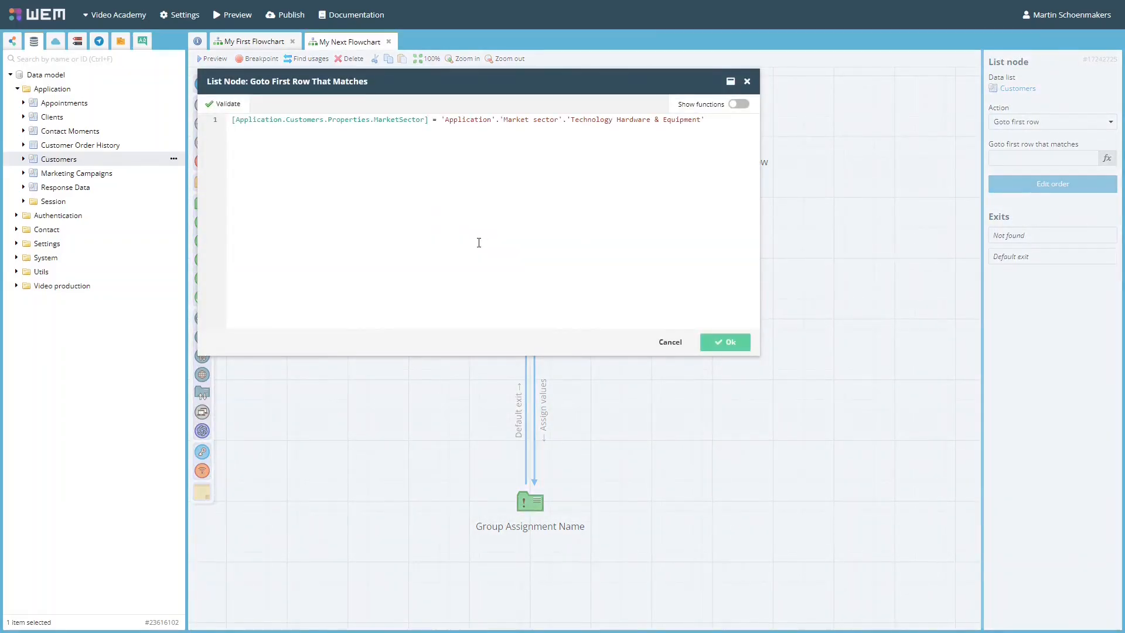
pyautogui.click(673, 344)
pyautogui.click(1036, 178)
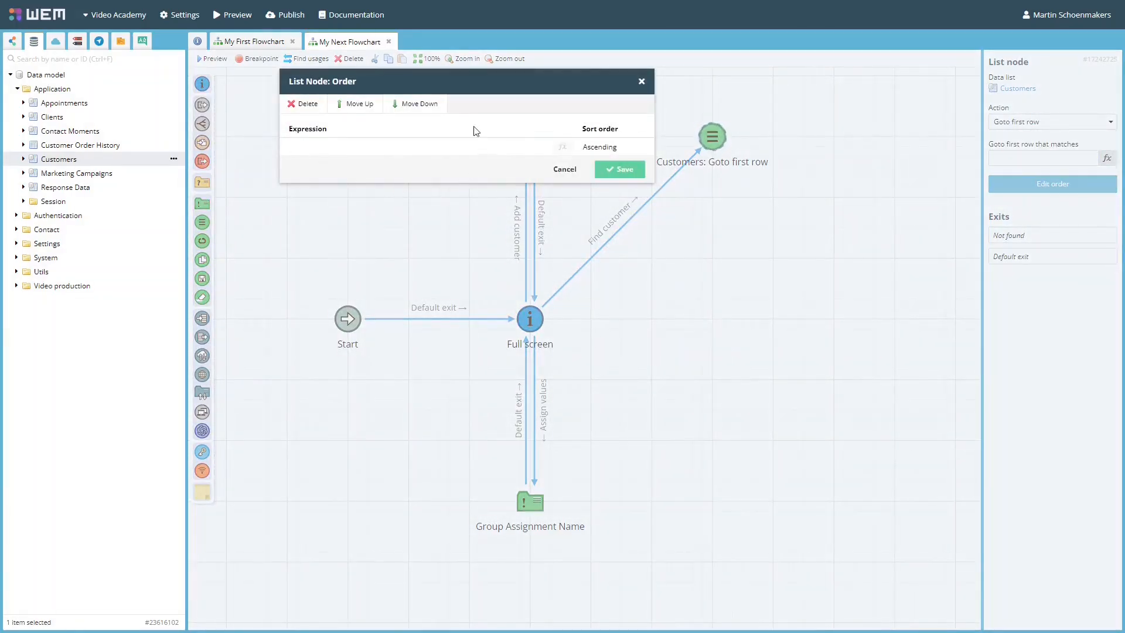
pyautogui.click(565, 169)
# Add a Customers list node level with Full screen on its right, using the Clear row position action.
pyautogui.moveTo(102, 162); pyautogui.dragTo(716, 319)
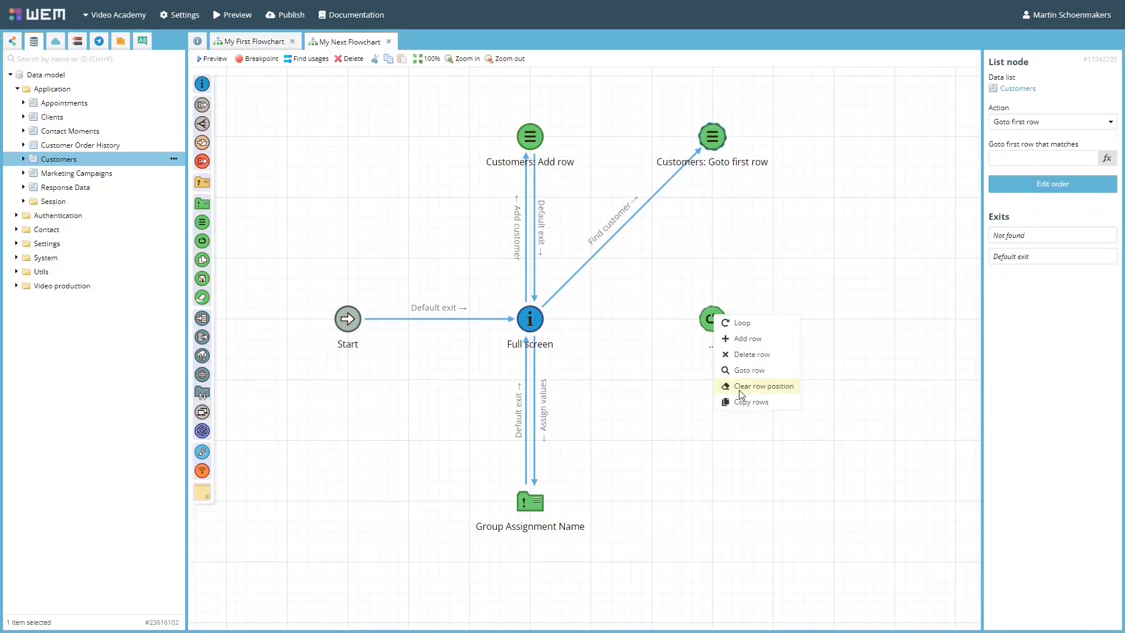
pyautogui.click(740, 387)
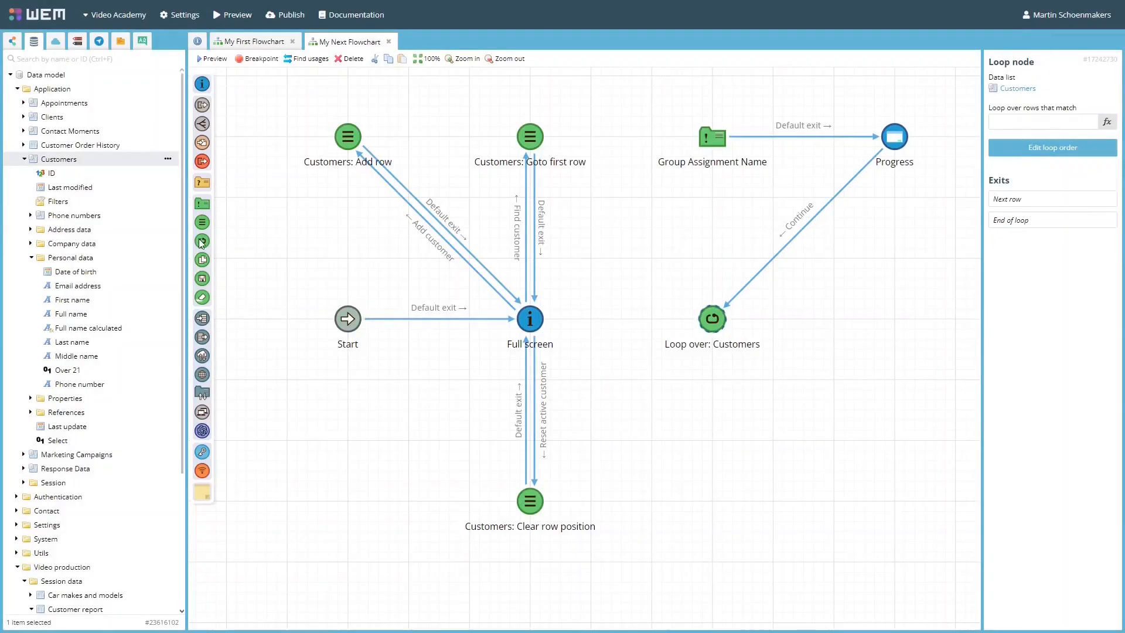
# Cancel placing an extra loop node, and connect Full screen's Update customers exit to the Loop over: Customers node.
pyautogui.moveTo(201, 242); pyautogui.dragTo(713, 382)
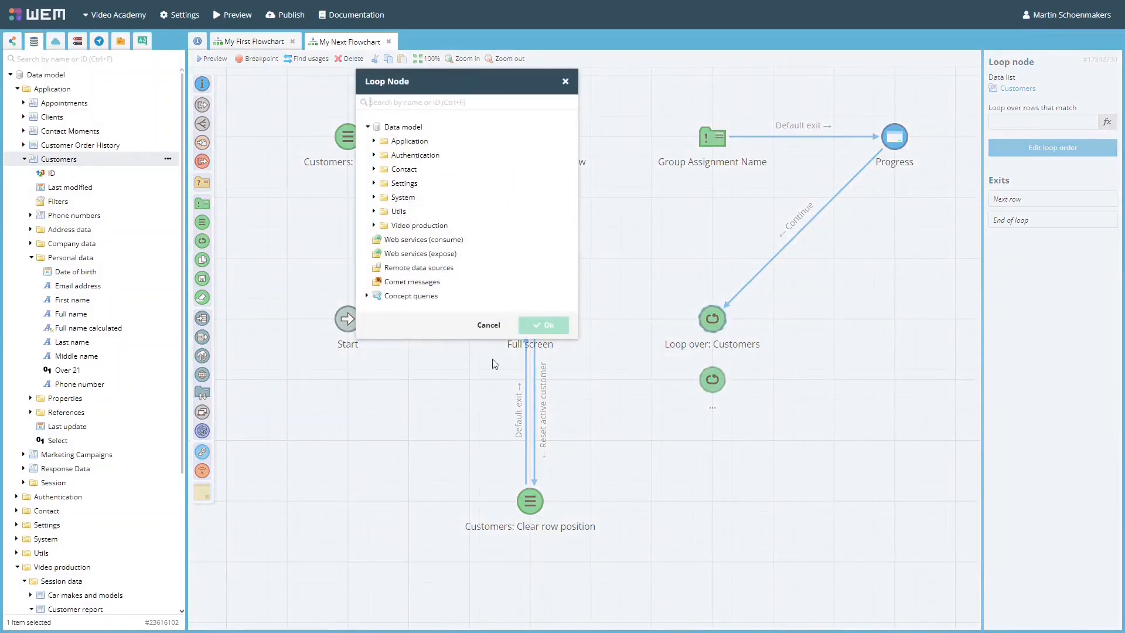
pyautogui.click(488, 325)
pyautogui.moveTo(540, 350); pyautogui.dragTo(711, 319)
pyautogui.click(747, 390)
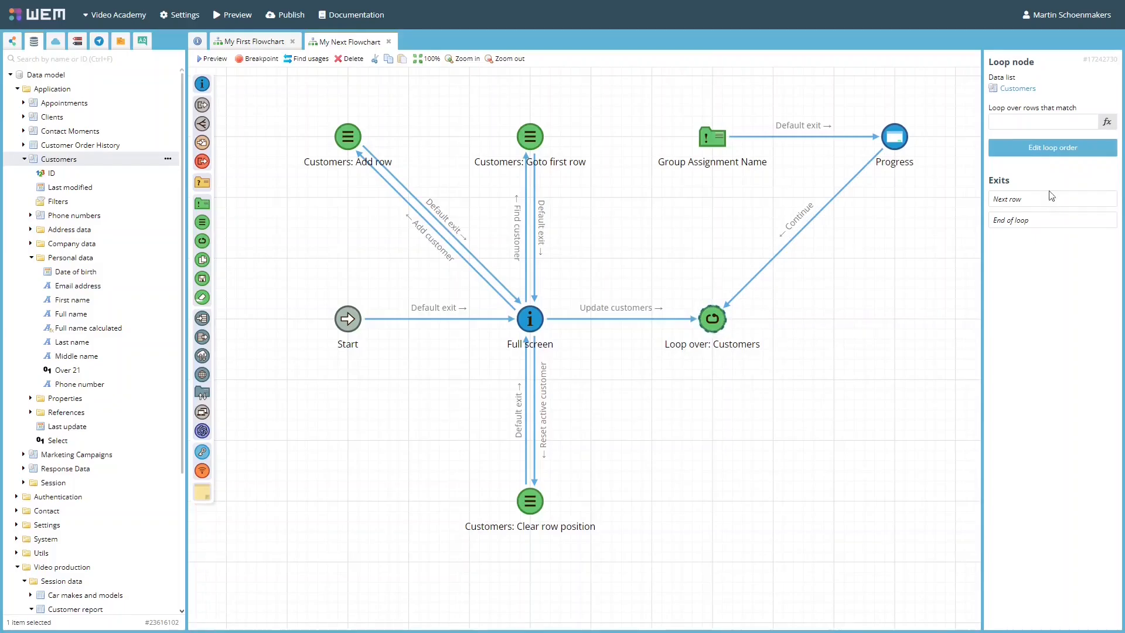
# Open the loop order of the Customers loop node, and try a row filter for Market sector 'Technology Hardware & Equipment'.
pyautogui.click(1053, 148)
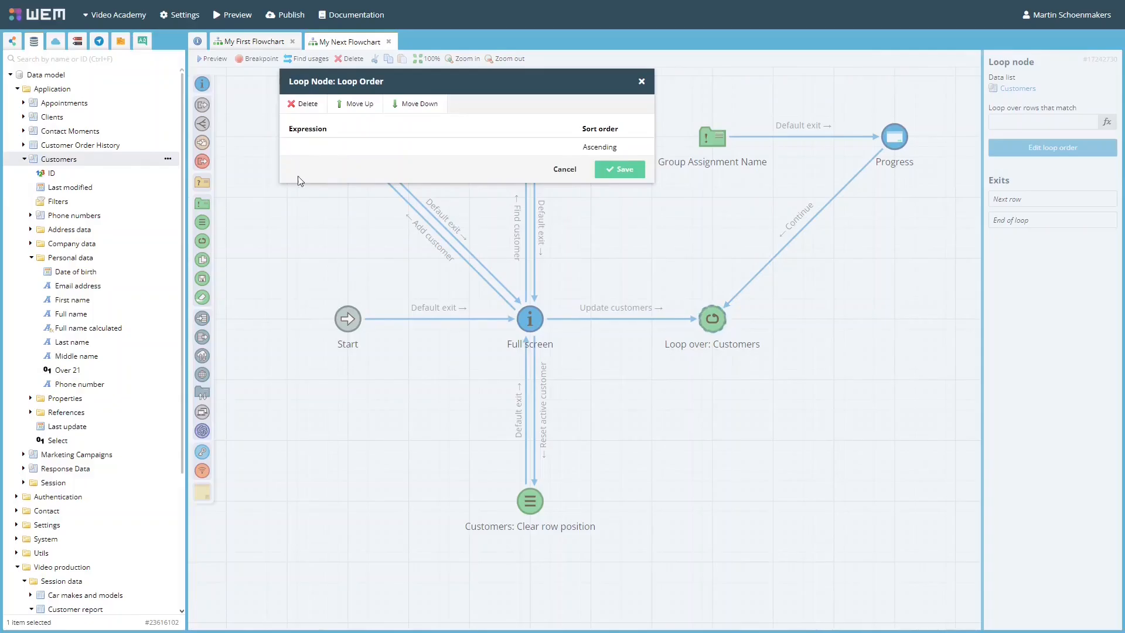
pyautogui.click(570, 169)
pyautogui.click(1107, 121)
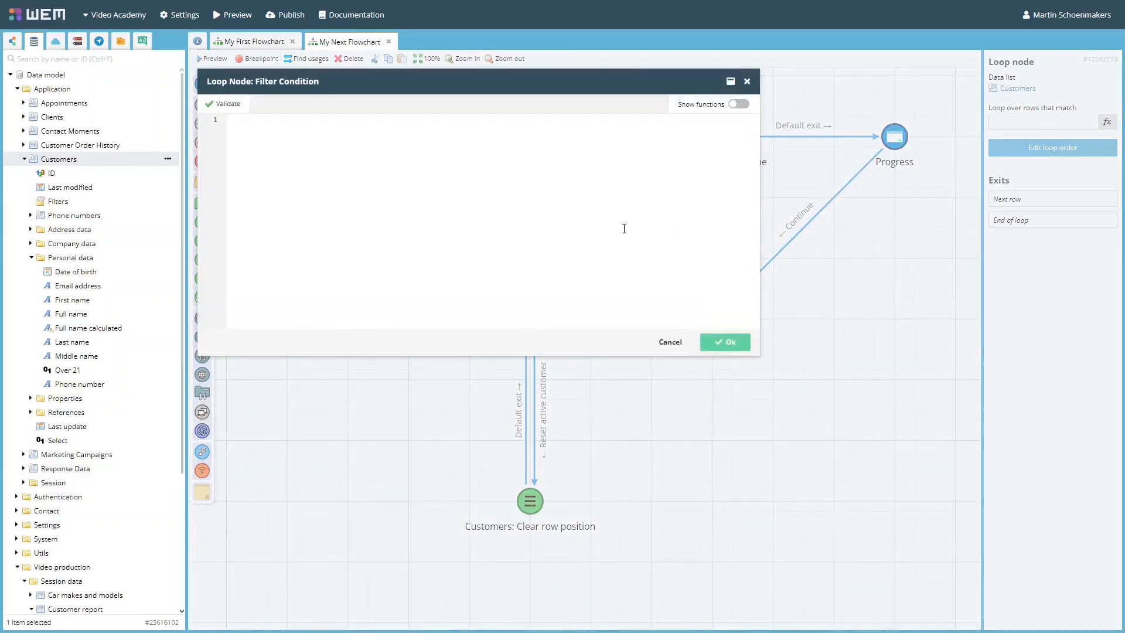
pyautogui.write("[Application.Customers.Properties.MarketSector] = 'Application'.'Market sector'.'Technology Hardware & Equipment'")
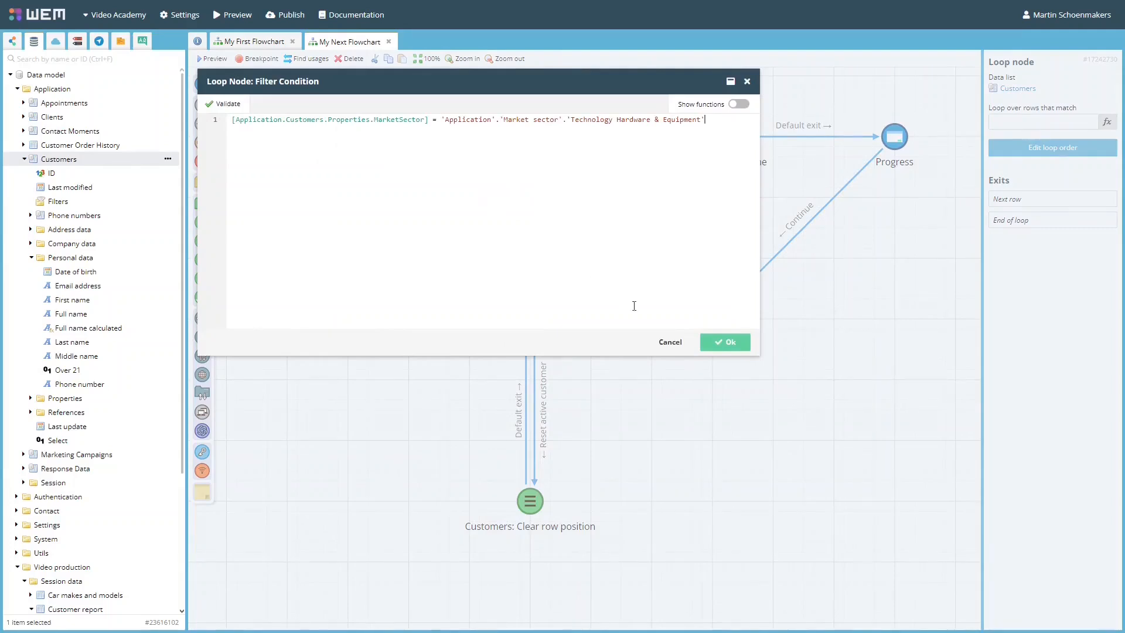
pyautogui.click(671, 343)
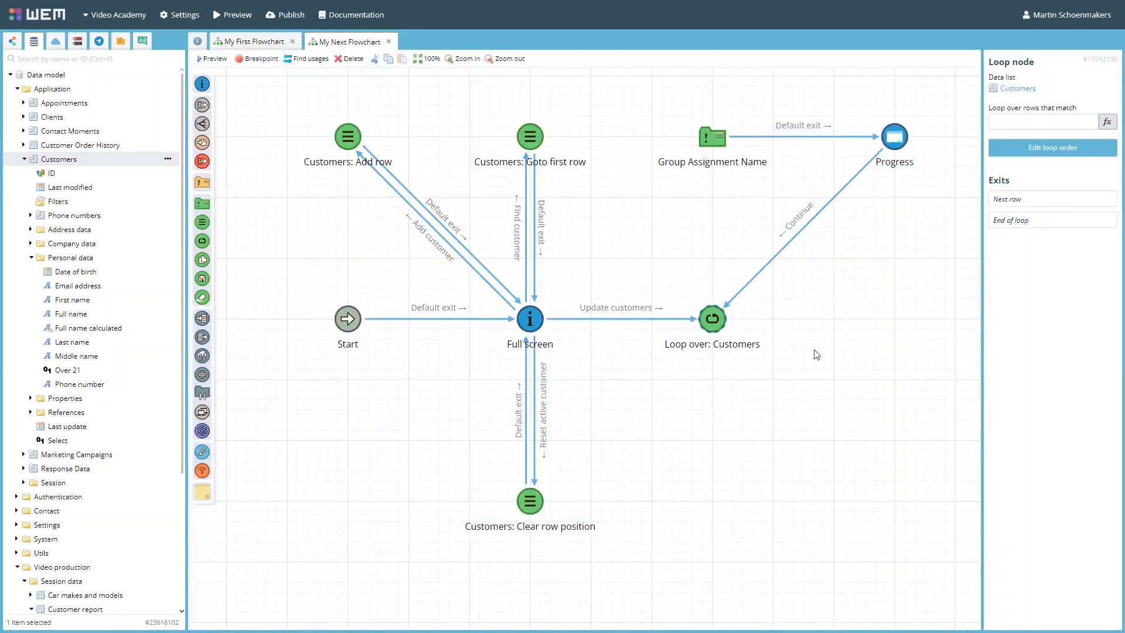
# Connect the Customers loop node's Next row exit to Group Assignment Name and its End of loop exit to Full screen.
pyautogui.moveTo(710, 303); pyautogui.dragTo(709, 143)
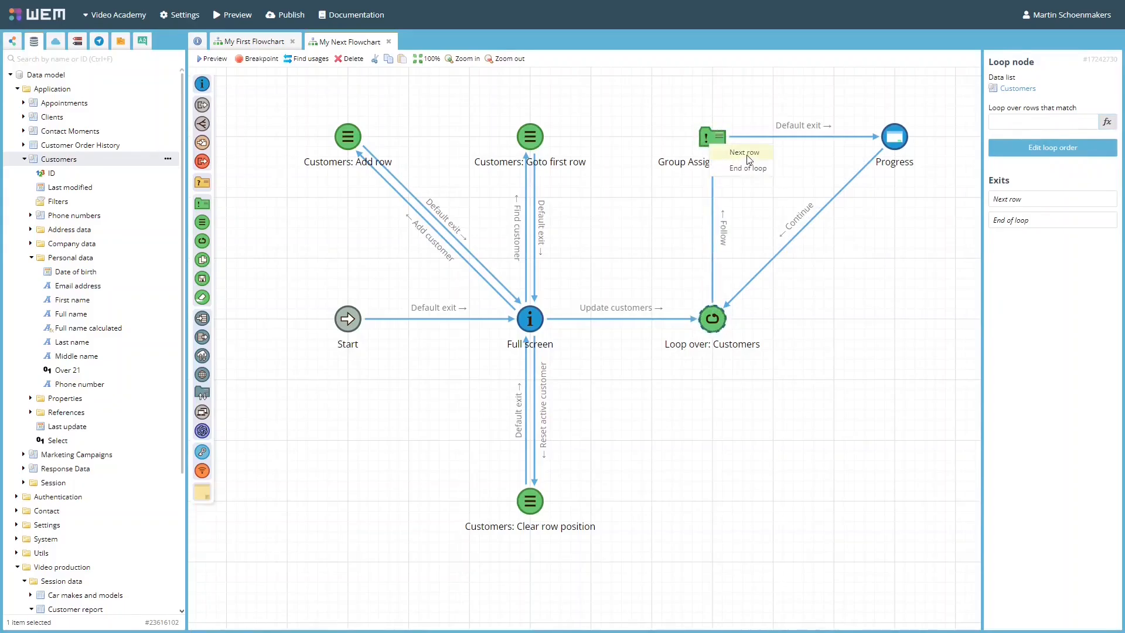
pyautogui.click(747, 153)
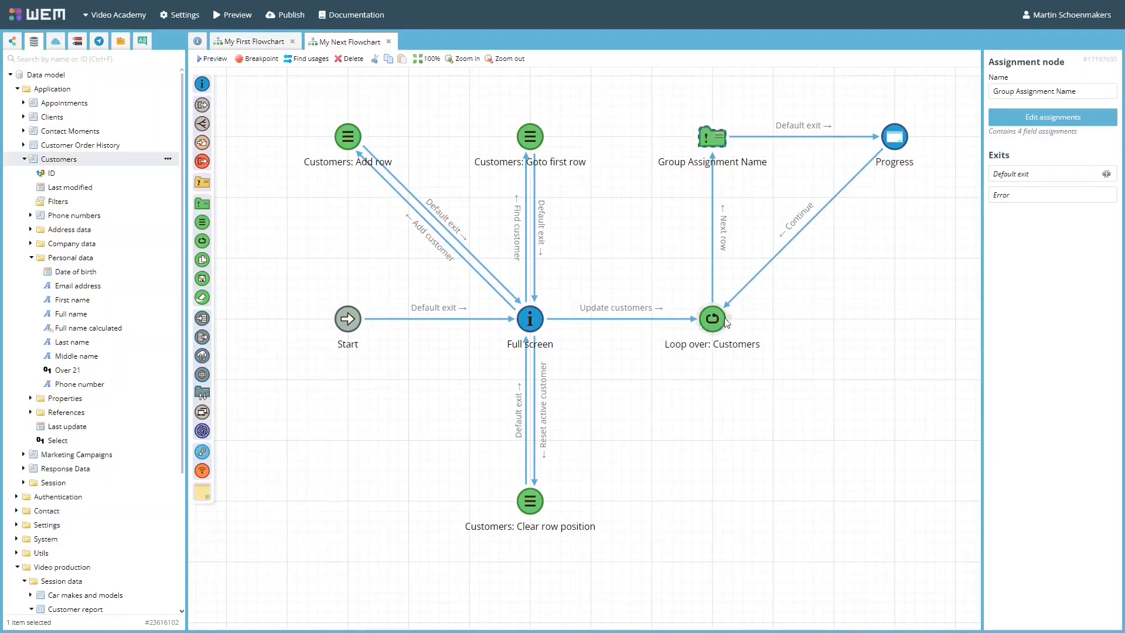
pyautogui.moveTo(712, 322); pyautogui.dragTo(530, 320)
pyautogui.click(562, 346)
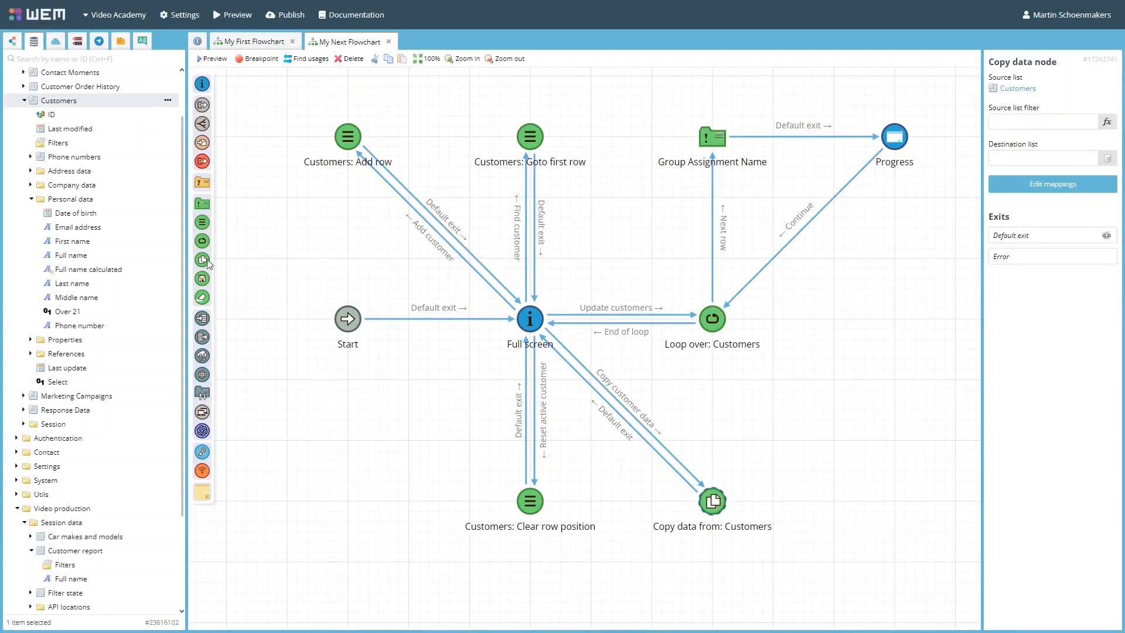
# Try an extra copy data node, and a Market sector 'Technology Hardware & Equipment' source list filter on the Copy data from: Customers node.
pyautogui.moveTo(207, 263); pyautogui.dragTo(834, 504)
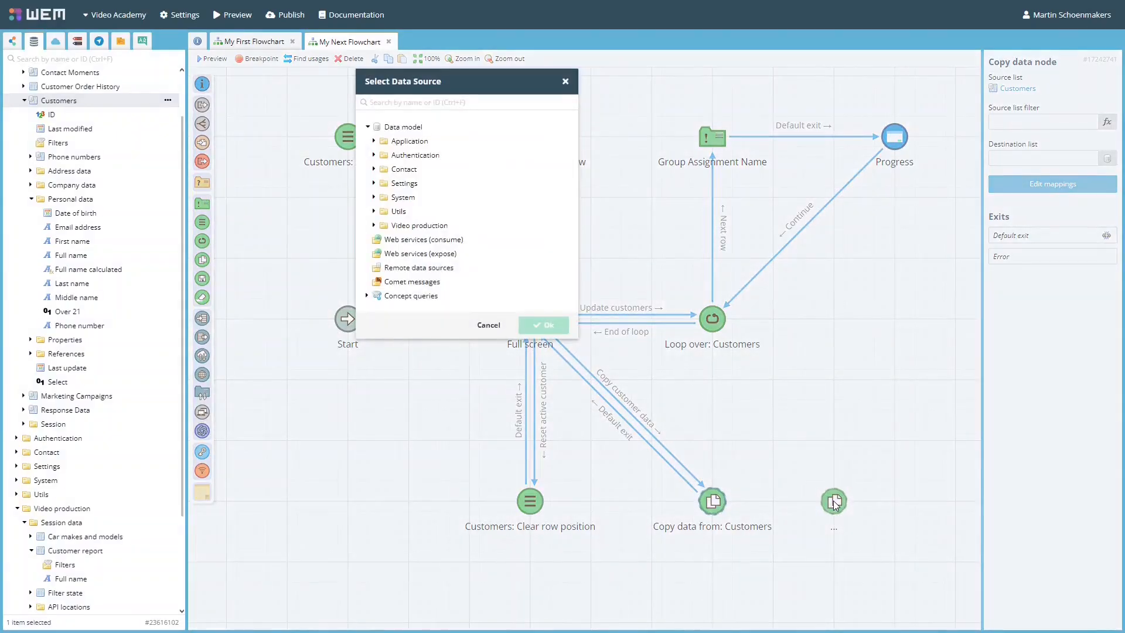
pyautogui.click(486, 326)
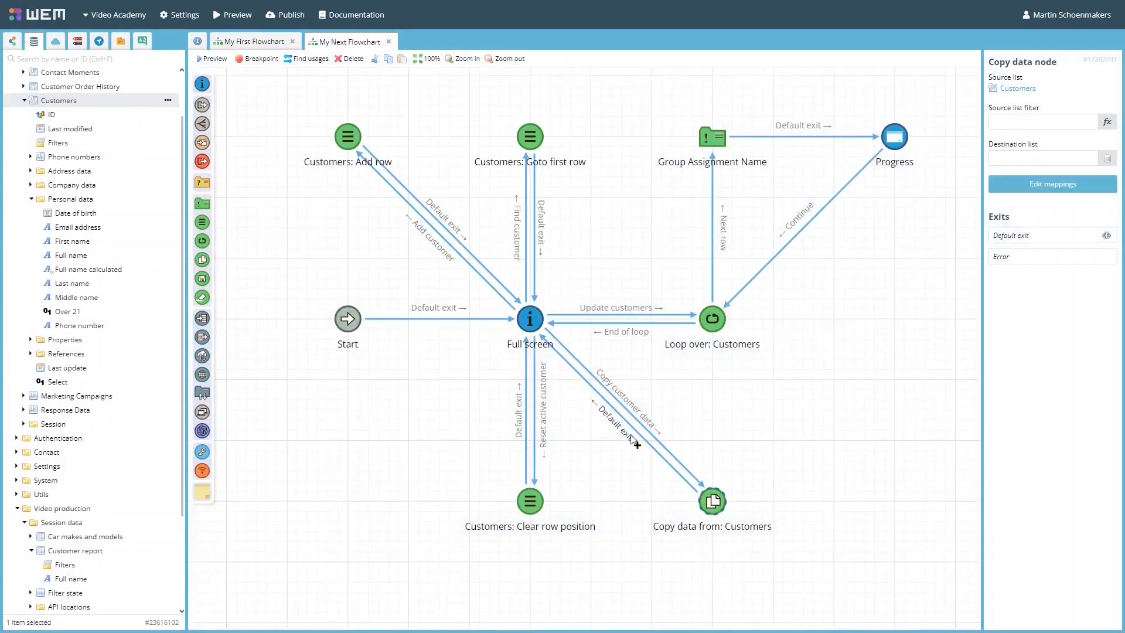
pyautogui.click(1025, 123)
pyautogui.write("[Application.Customers.Properties.MarketSector] = 'Application'.'Market sector'.'Technology Hardware & Equipment'")
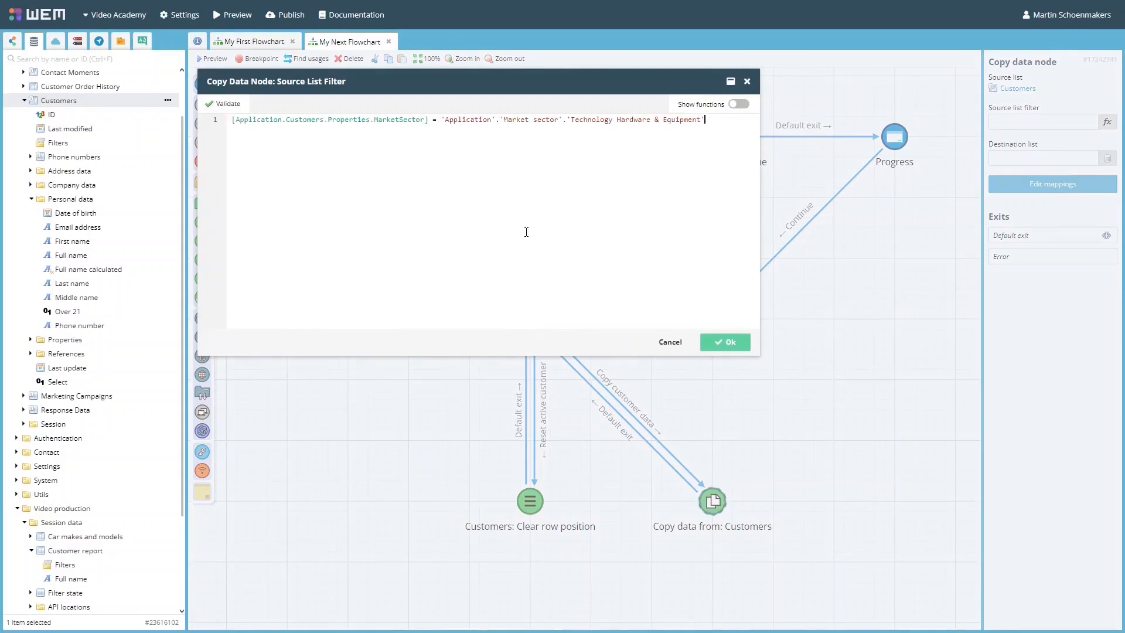
pyautogui.click(669, 343)
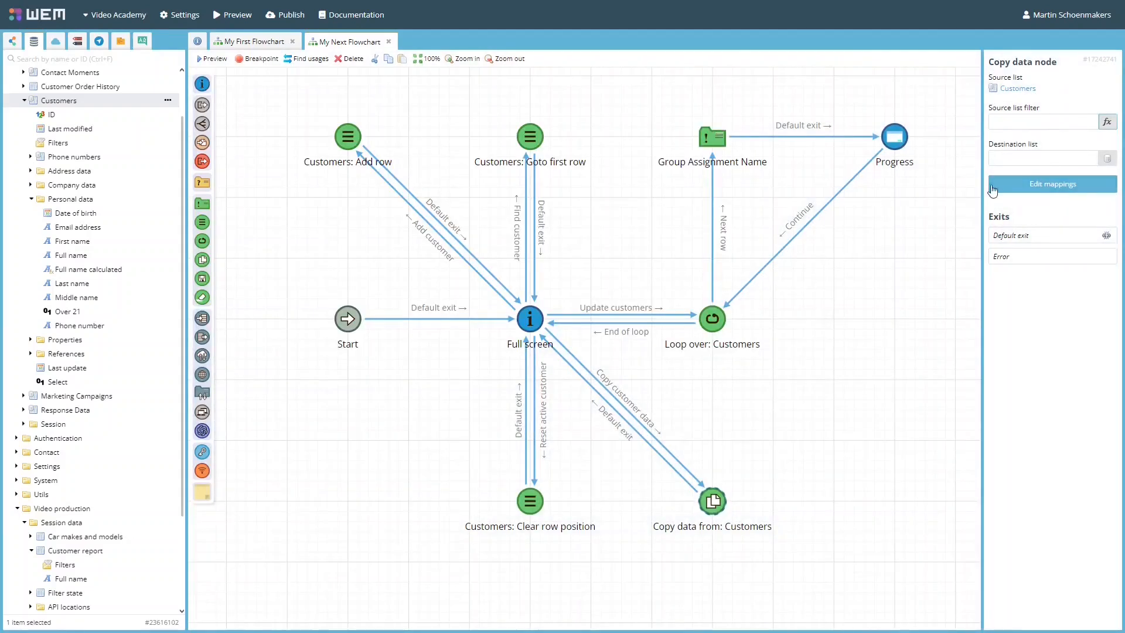
# Set Customer report as the copy data node's destination list, and map the Customers Full name to its Full name field.
pyautogui.moveTo(85, 550); pyautogui.dragTo(1054, 153)
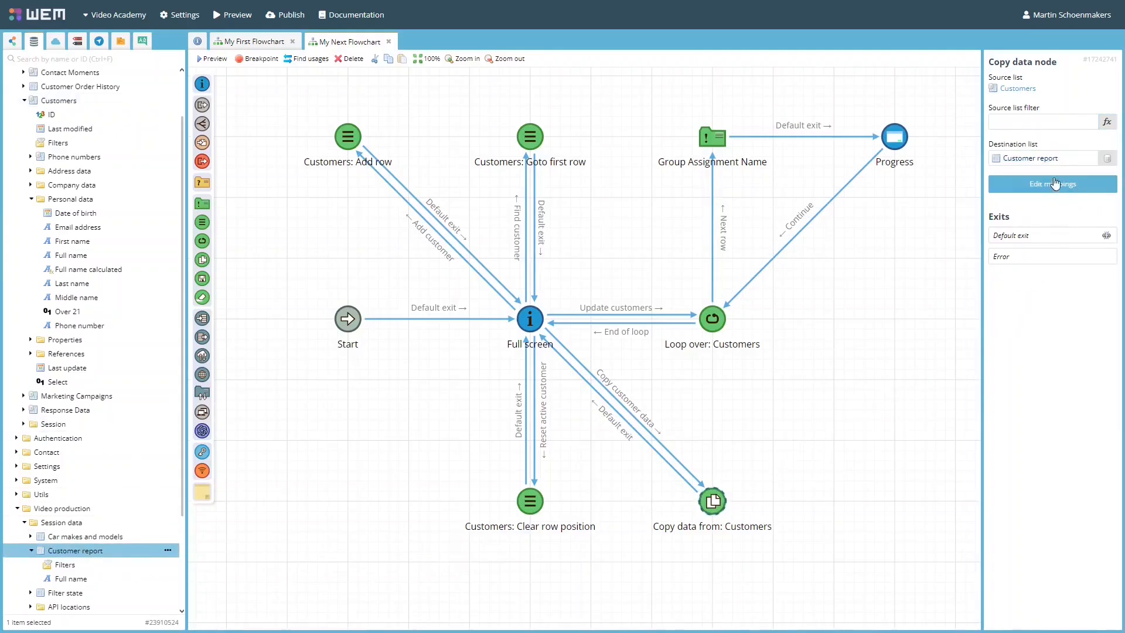
pyautogui.click(1053, 183)
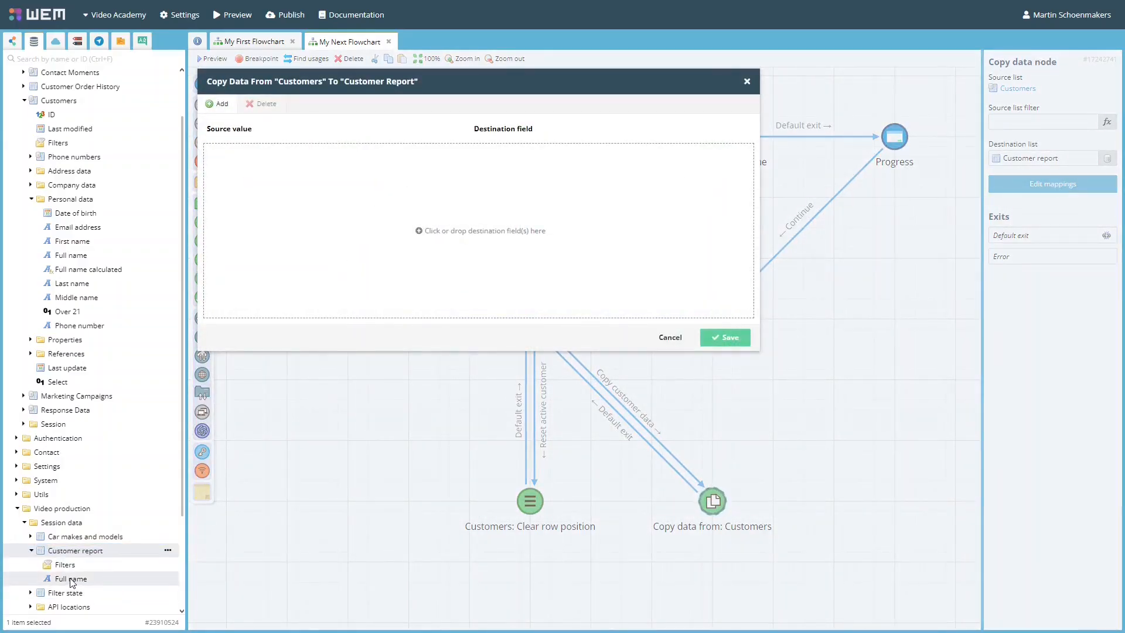
pyautogui.moveTo(71, 581); pyautogui.dragTo(486, 236)
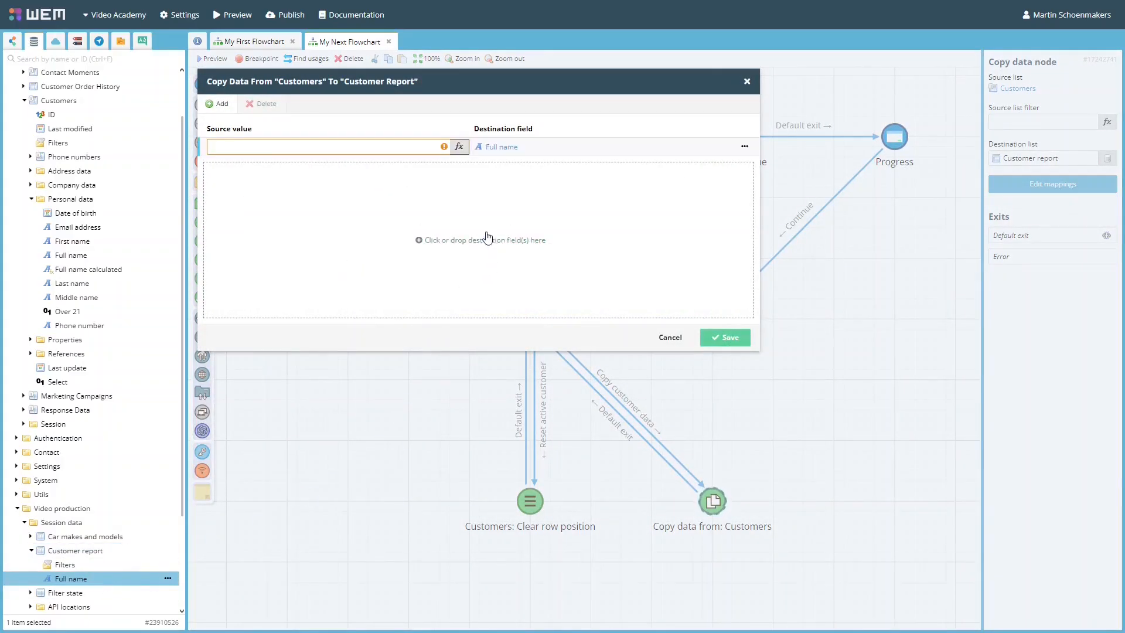
pyautogui.moveTo(53, 256); pyautogui.dragTo(276, 151)
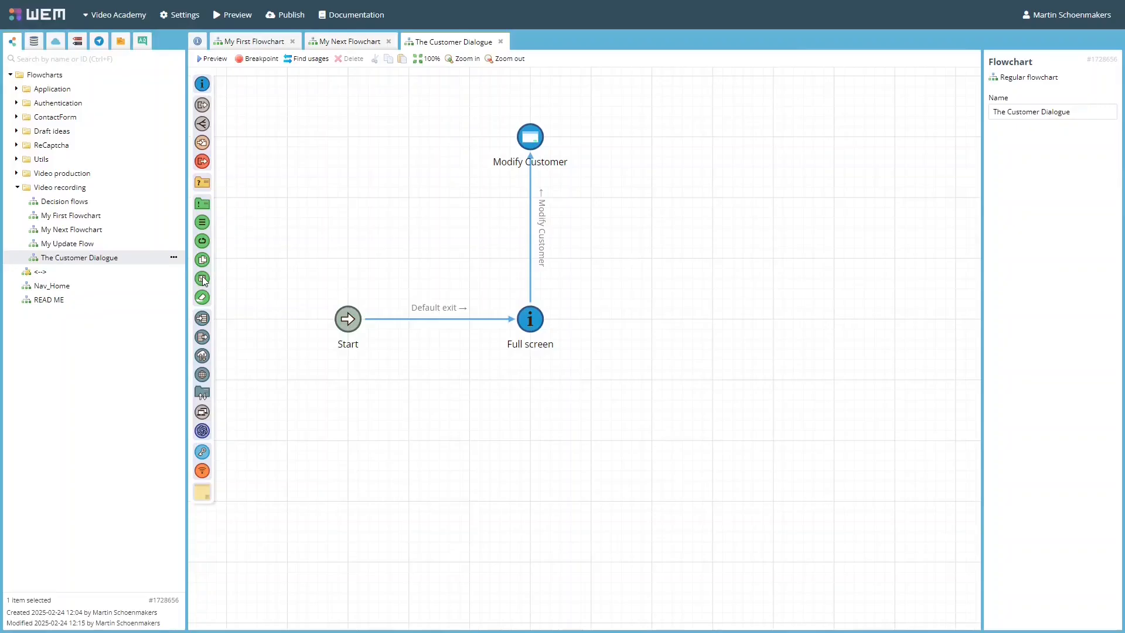
# In The Customer Dialogue, add a database commit node, connecting Modify Customer's Save Customer exit to it and its Changes saved exit to Full screen.
pyautogui.moveTo(204, 281); pyautogui.dragTo(715, 142)
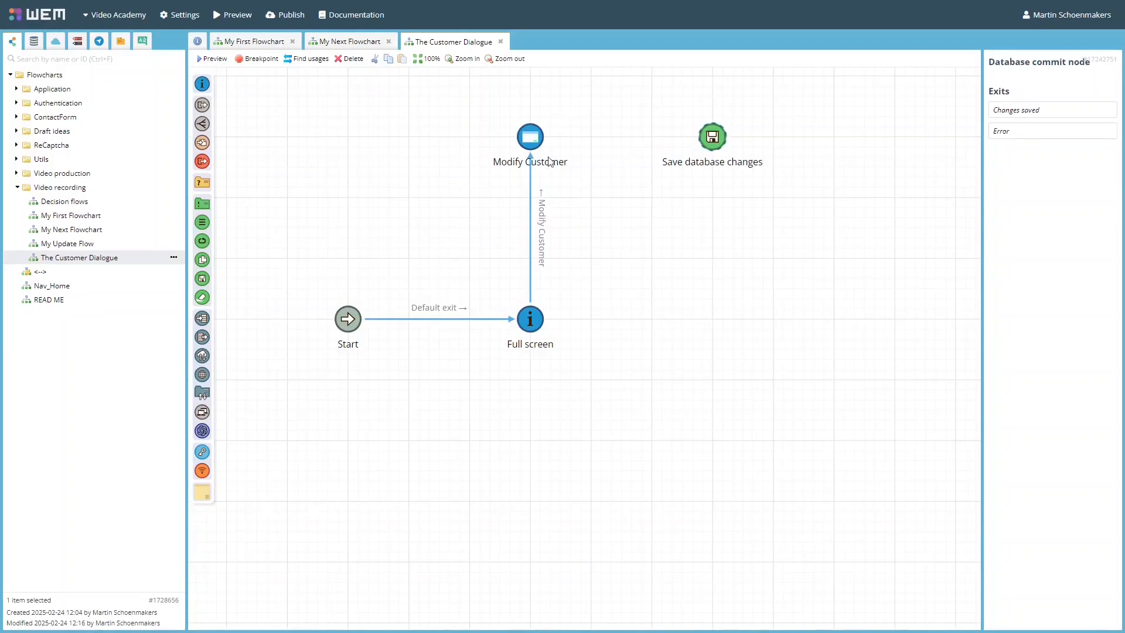
pyautogui.moveTo(546, 139); pyautogui.dragTo(718, 143)
pyautogui.click(753, 146)
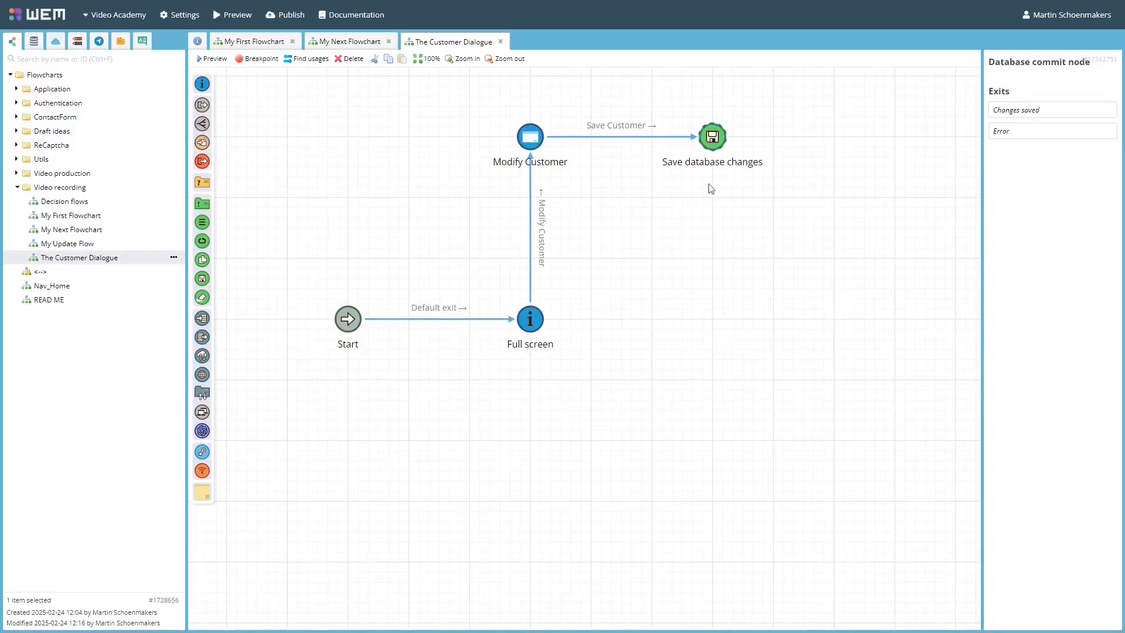
pyautogui.moveTo(704, 161); pyautogui.dragTo(533, 320)
pyautogui.click(577, 318)
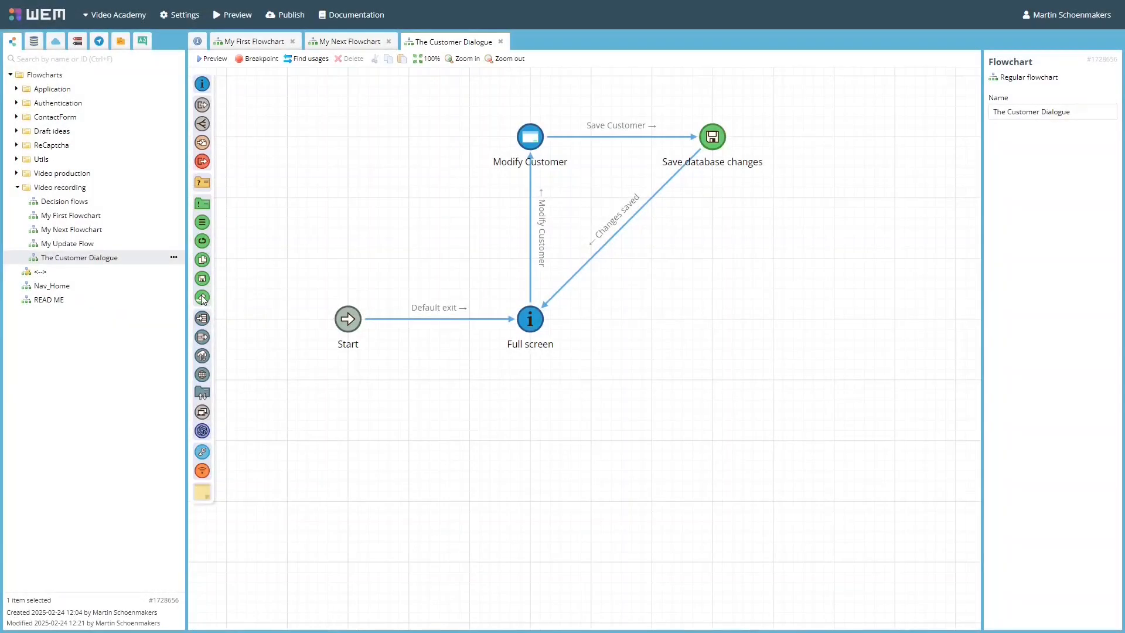
# Add a database rollback node above Start, connecting Modify Customer to it and its Changes discarded exit to Full screen.
pyautogui.moveTo(202, 300); pyautogui.dragTo(349, 142)
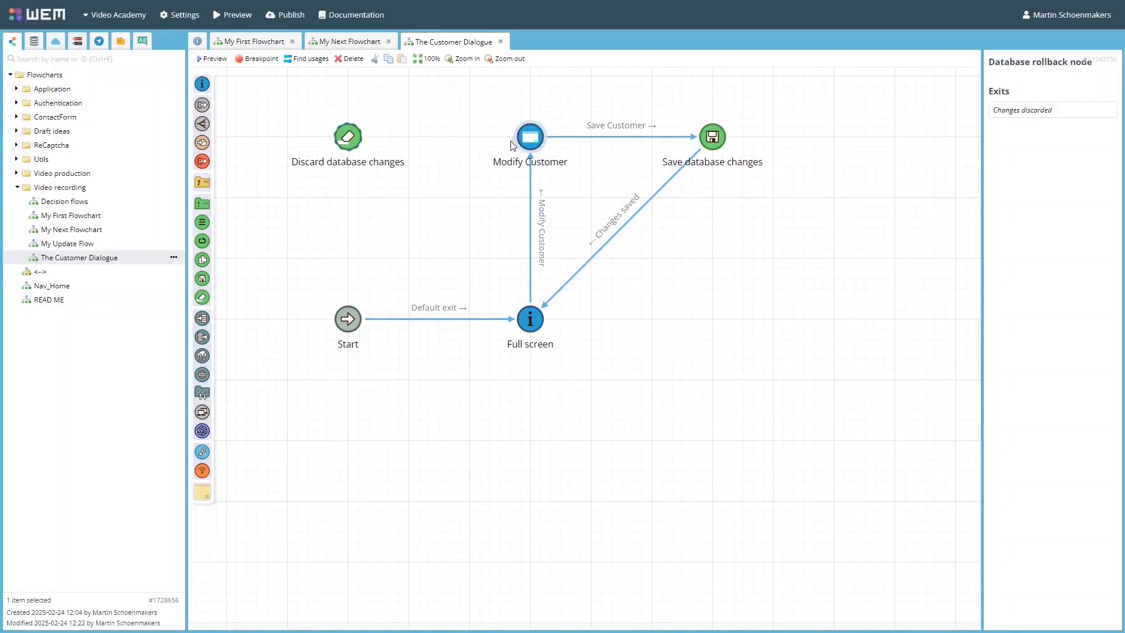
pyautogui.moveTo(512, 145); pyautogui.dragTo(364, 137)
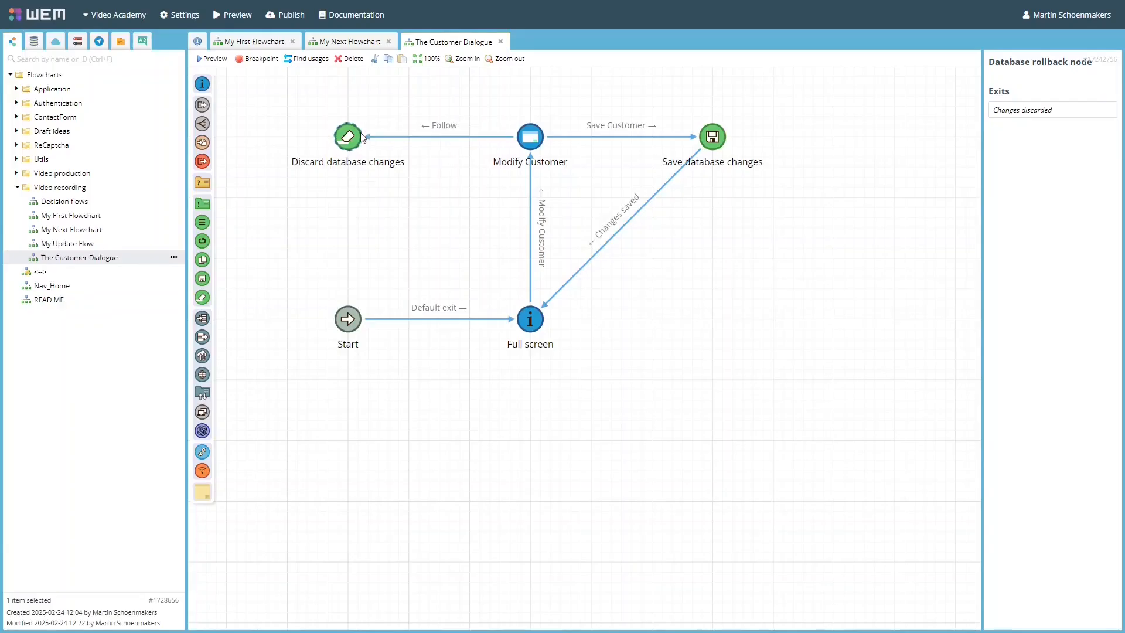
pyautogui.click(417, 155)
pyautogui.moveTo(362, 158)
pyautogui.mouseDown()
pyautogui.moveTo(422, 221)
pyautogui.moveTo(503, 276)
pyautogui.moveTo(531, 315)
pyautogui.mouseUp()
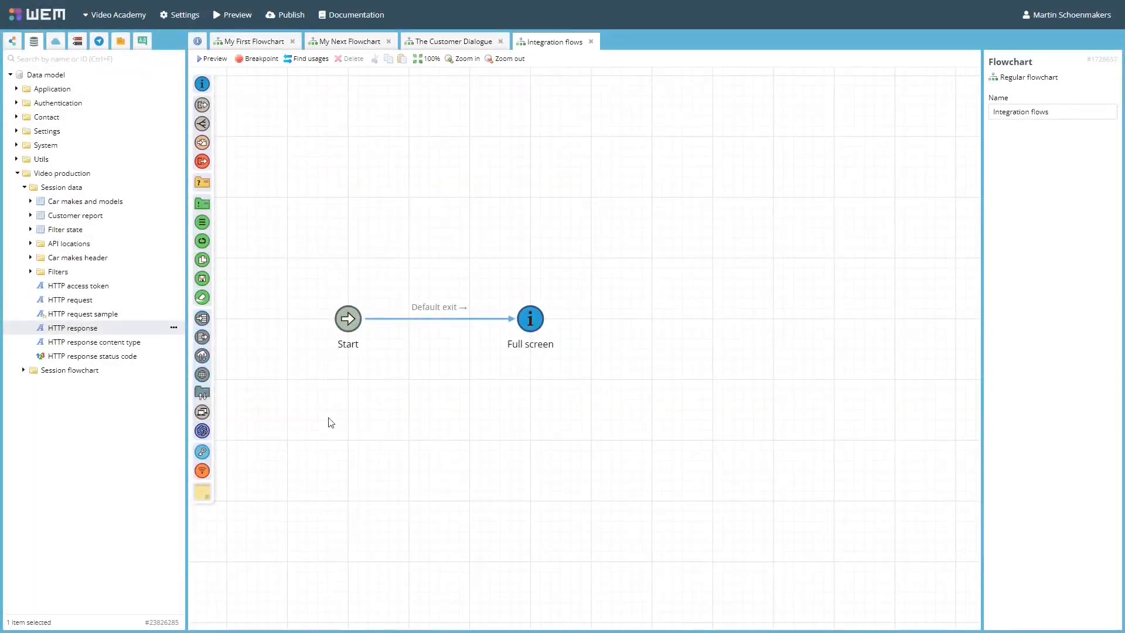
# In Integration flows, add a JSON data import node above Full screen with HTTP response as data source, and open its mappings.
pyautogui.moveTo(369, 334); pyautogui.dragTo(532, 139)
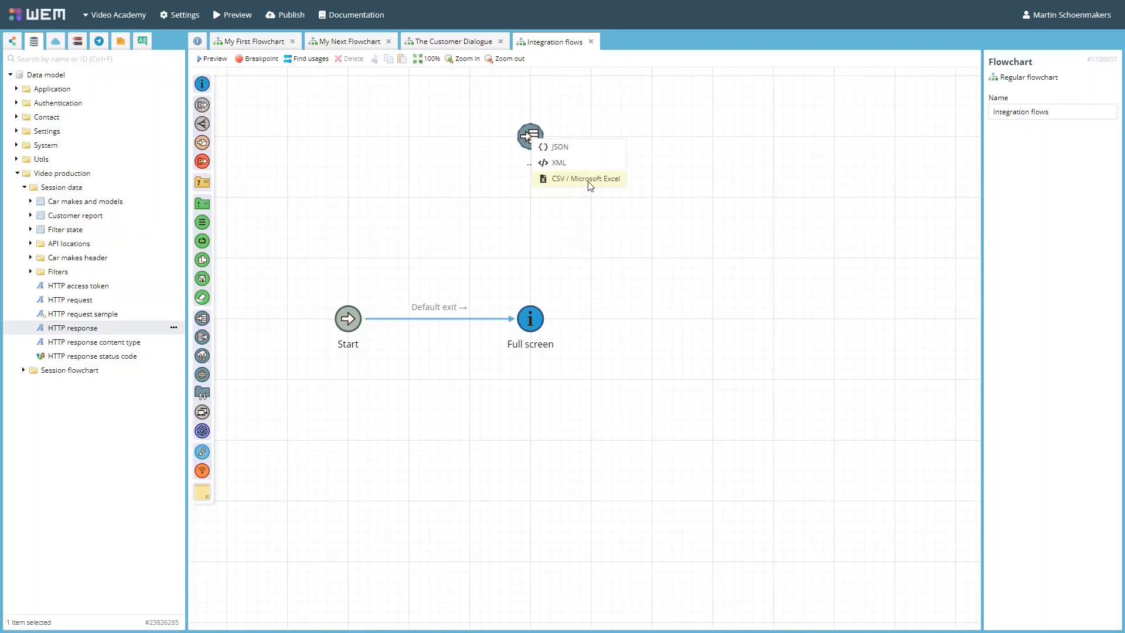
pyautogui.click(568, 150)
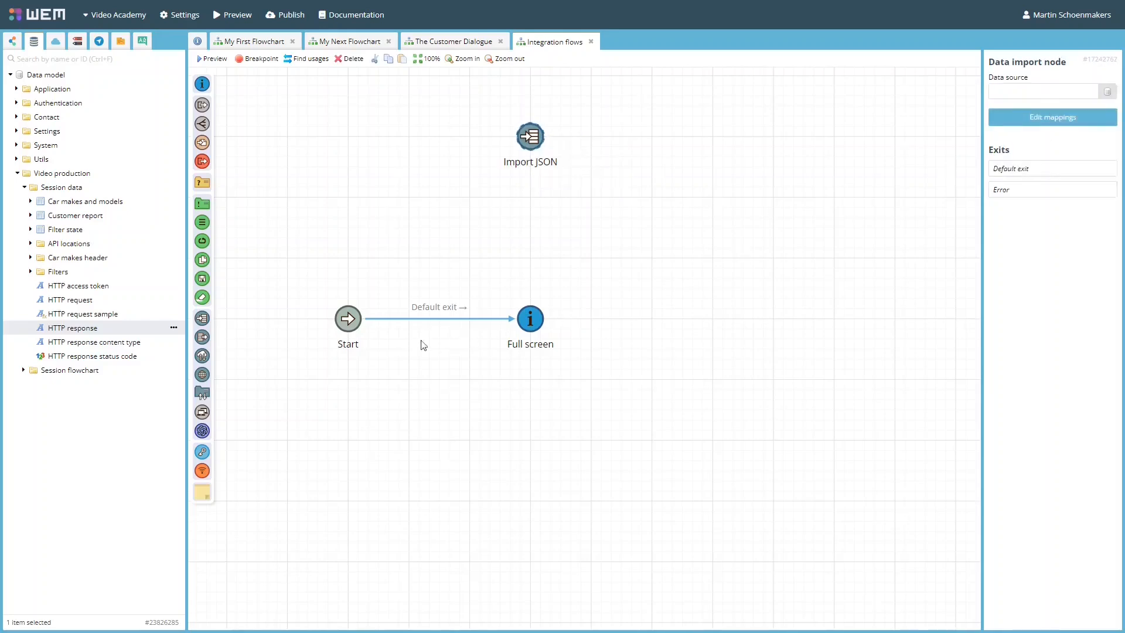
pyautogui.moveTo(113, 327); pyautogui.dragTo(1058, 97)
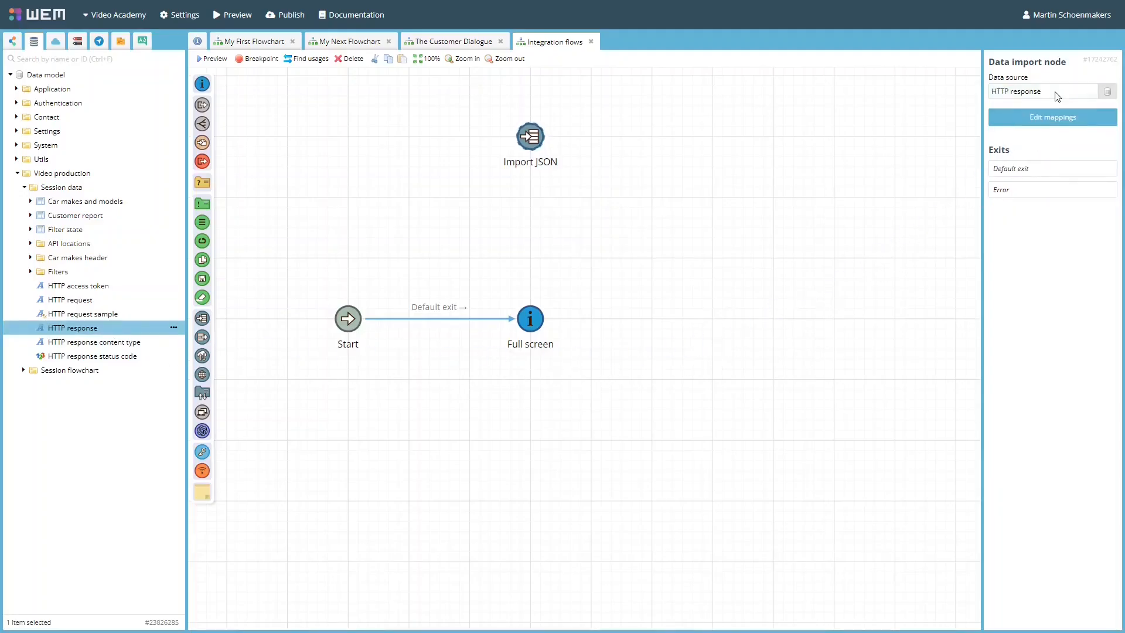
pyautogui.click(1060, 121)
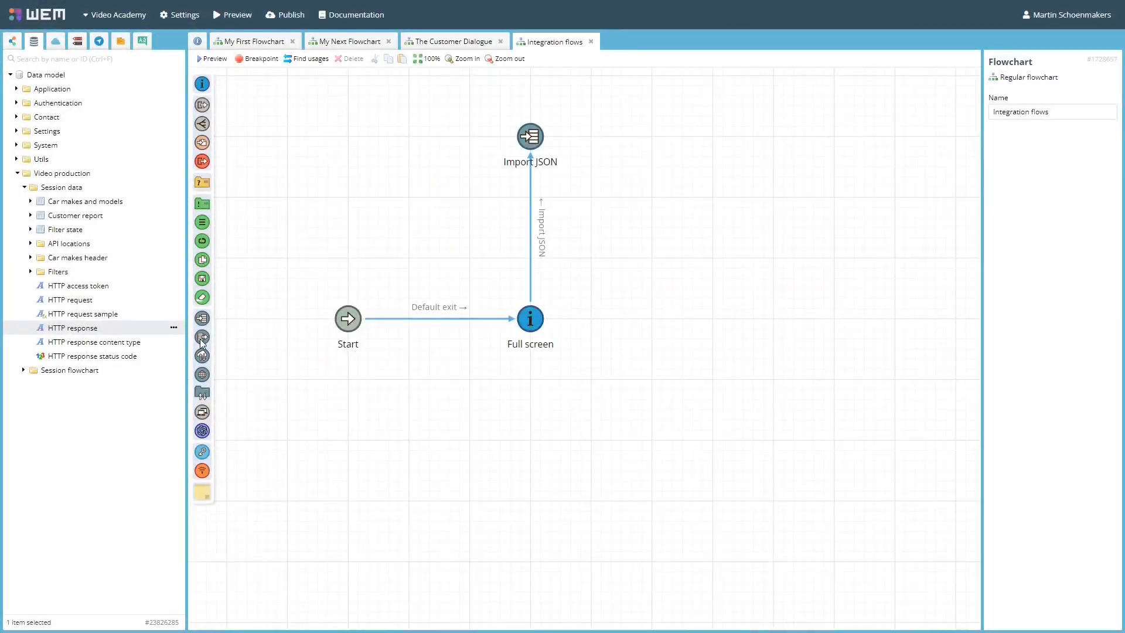
# Add a JSON data export node below Full screen, and connect Full screen's Export JSON exit to it.
pyautogui.moveTo(201, 341); pyautogui.dragTo(527, 501)
pyautogui.click(560, 544)
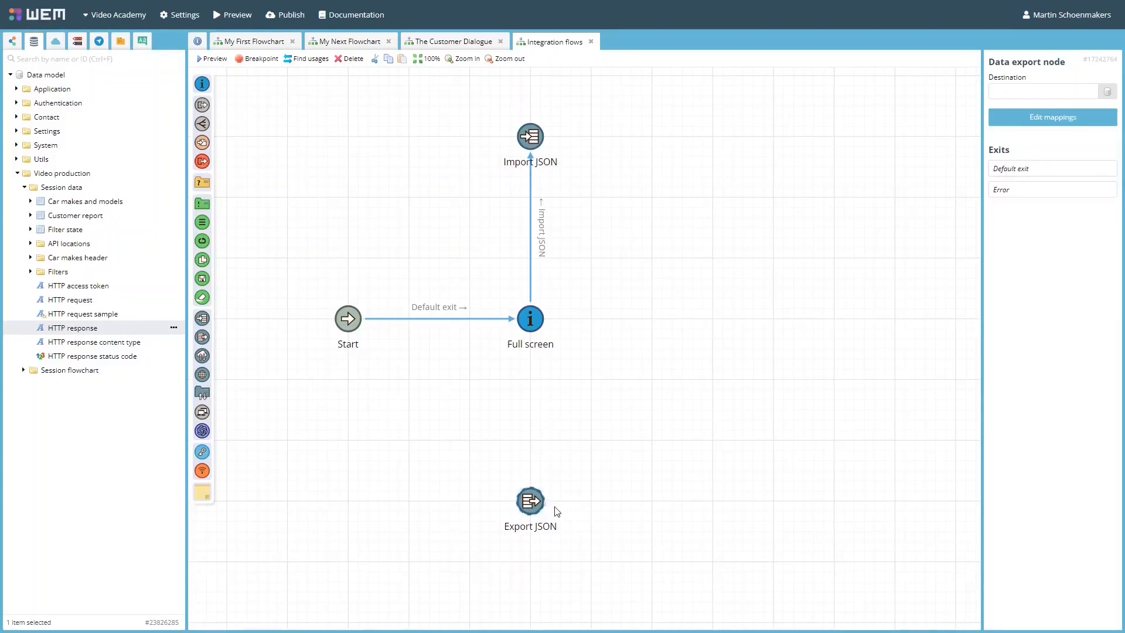
pyautogui.moveTo(532, 336); pyautogui.dragTo(530, 501)
pyautogui.click(577, 524)
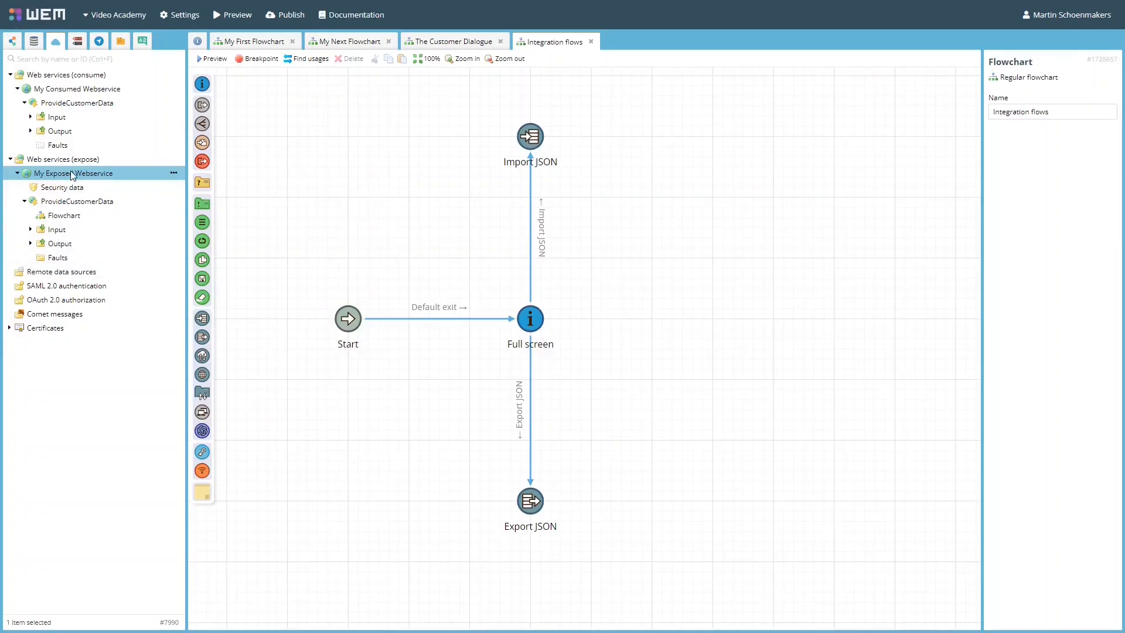
# Add a web service node for My Consumed Webservice's ProvideCustomerData operation beside Full screen, and connect Full screen's Call webservice exit to it.
pyautogui.click(94, 89)
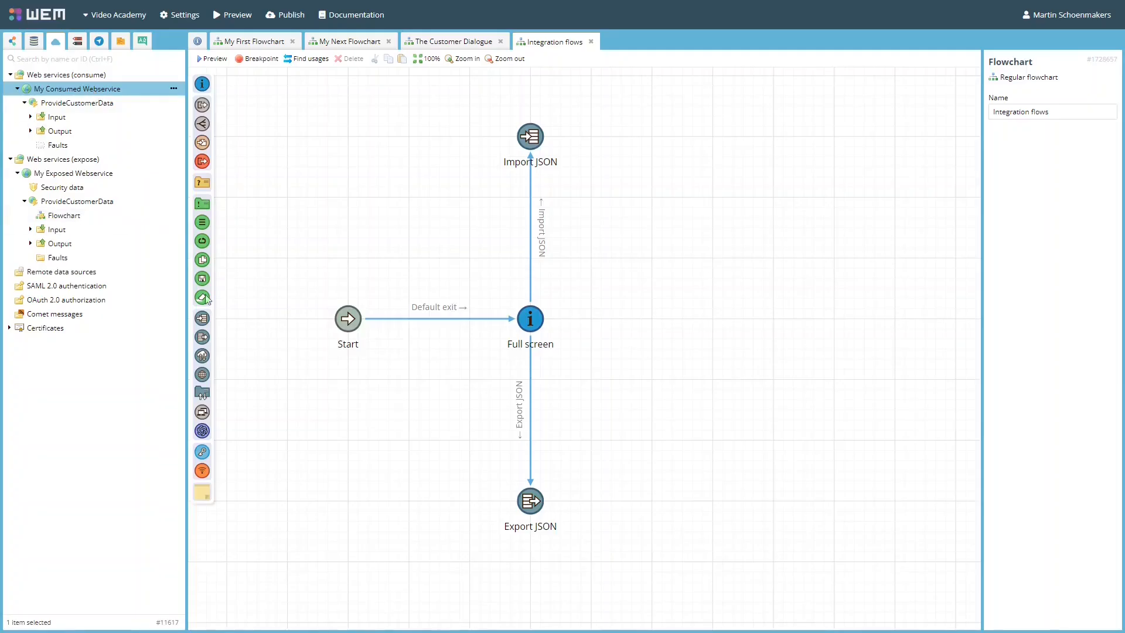
pyautogui.moveTo(202, 358); pyautogui.dragTo(712, 319)
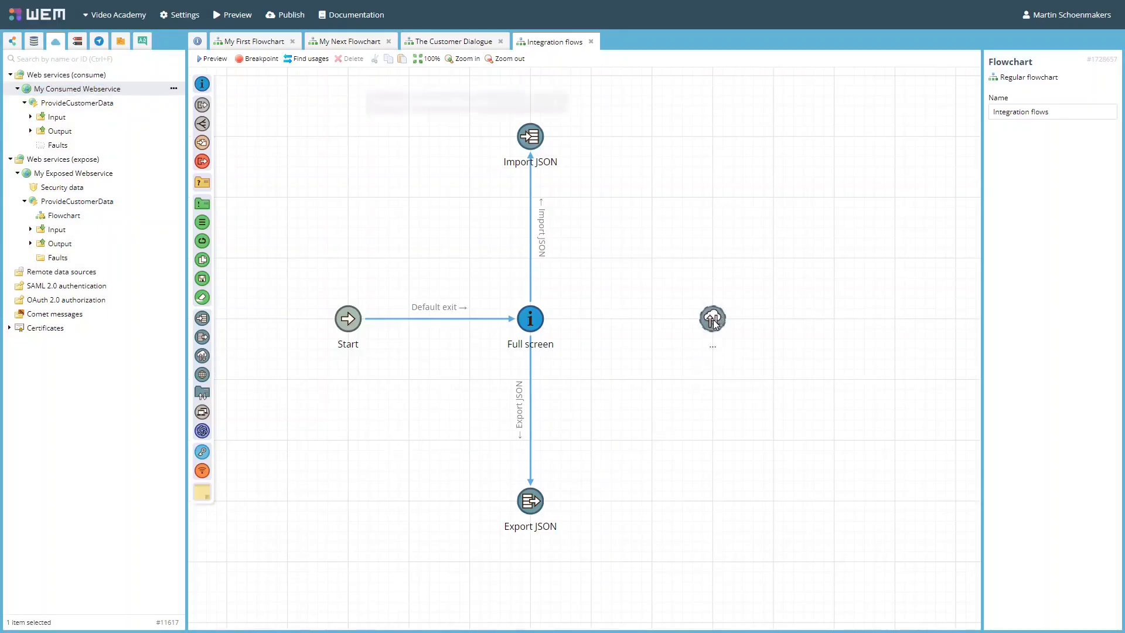
pyautogui.click(383, 125)
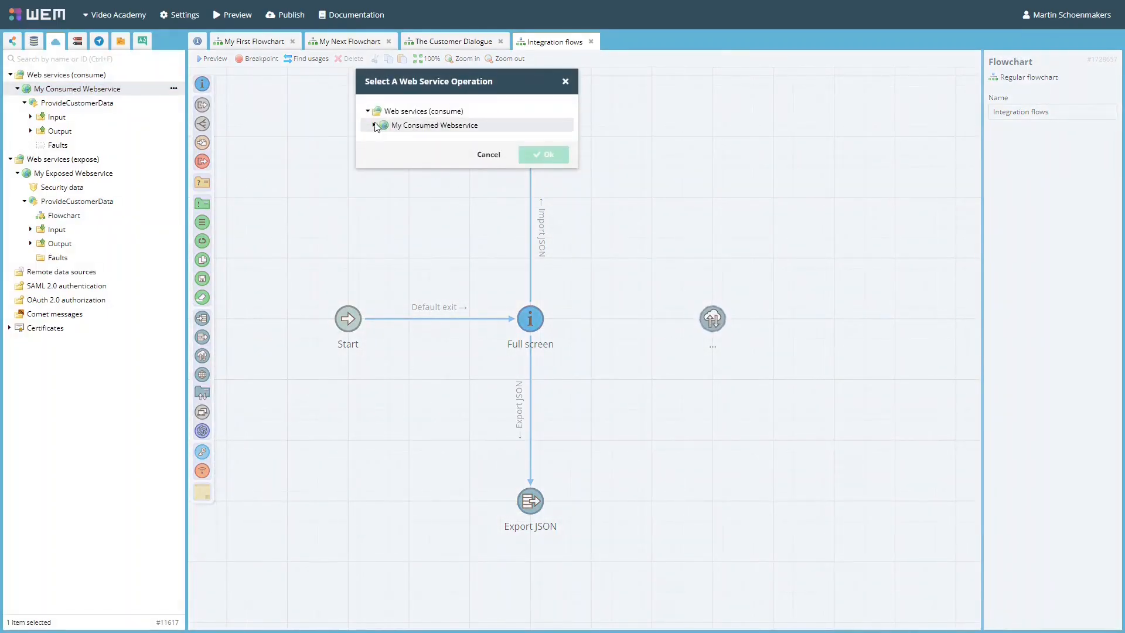
pyautogui.click(373, 124)
pyautogui.click(440, 140)
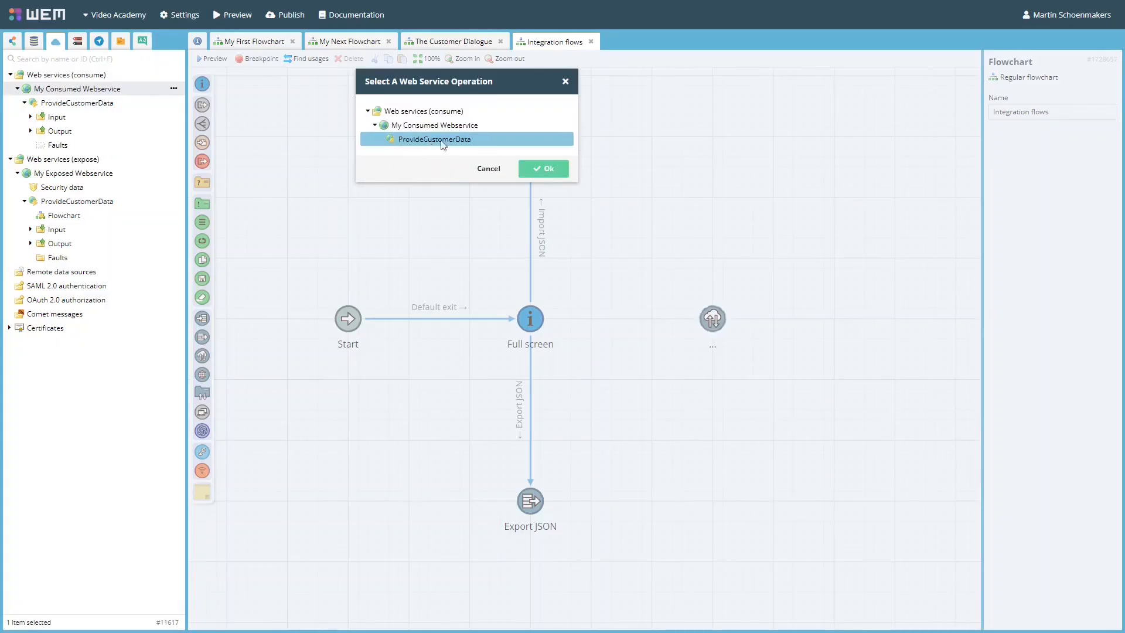
pyautogui.click(549, 169)
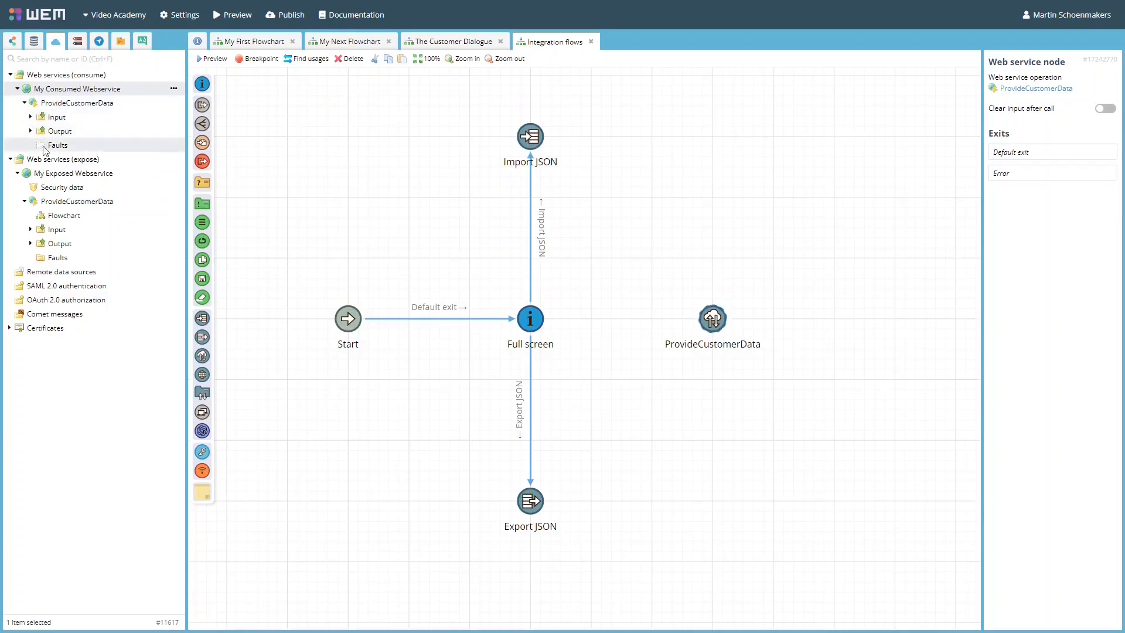
pyautogui.moveTo(545, 320); pyautogui.dragTo(710, 327)
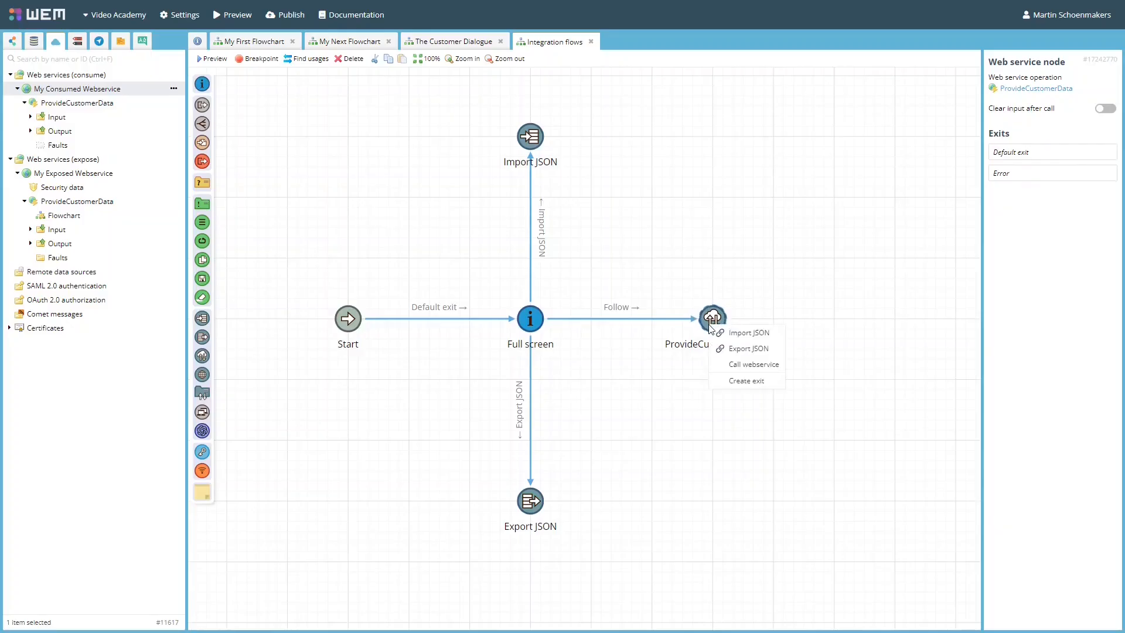
pyautogui.click(748, 365)
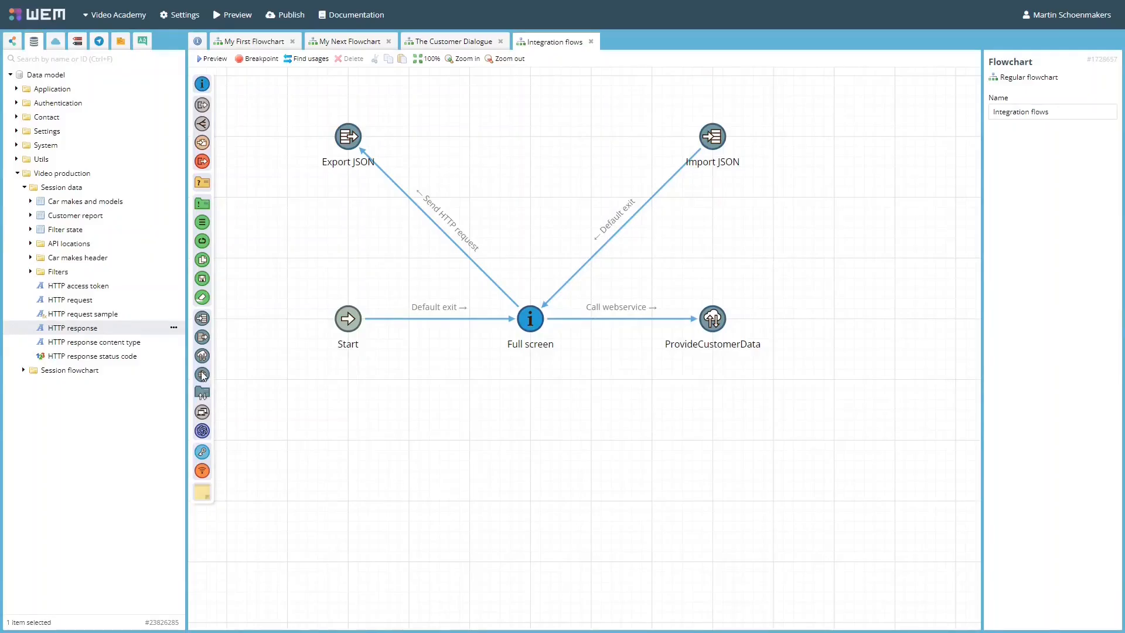
# Add an HTTP request node above Full screen with method POST, and link Export JSON through it to Import JSON using default exits.
pyautogui.moveTo(202, 375); pyautogui.dragTo(486, 314)
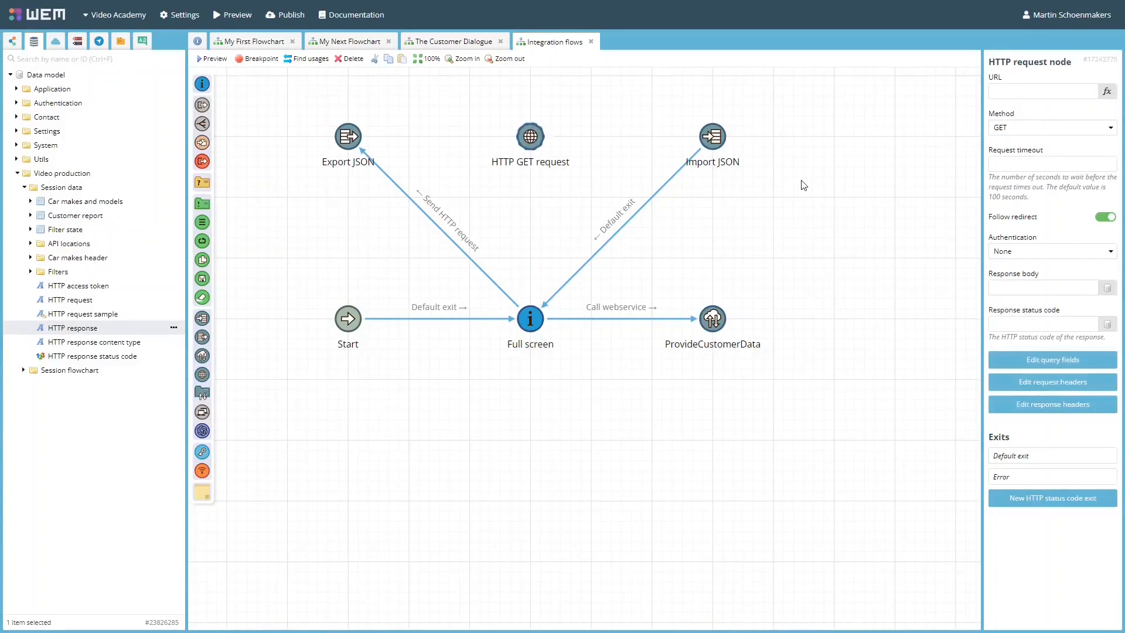
pyautogui.click(1050, 130)
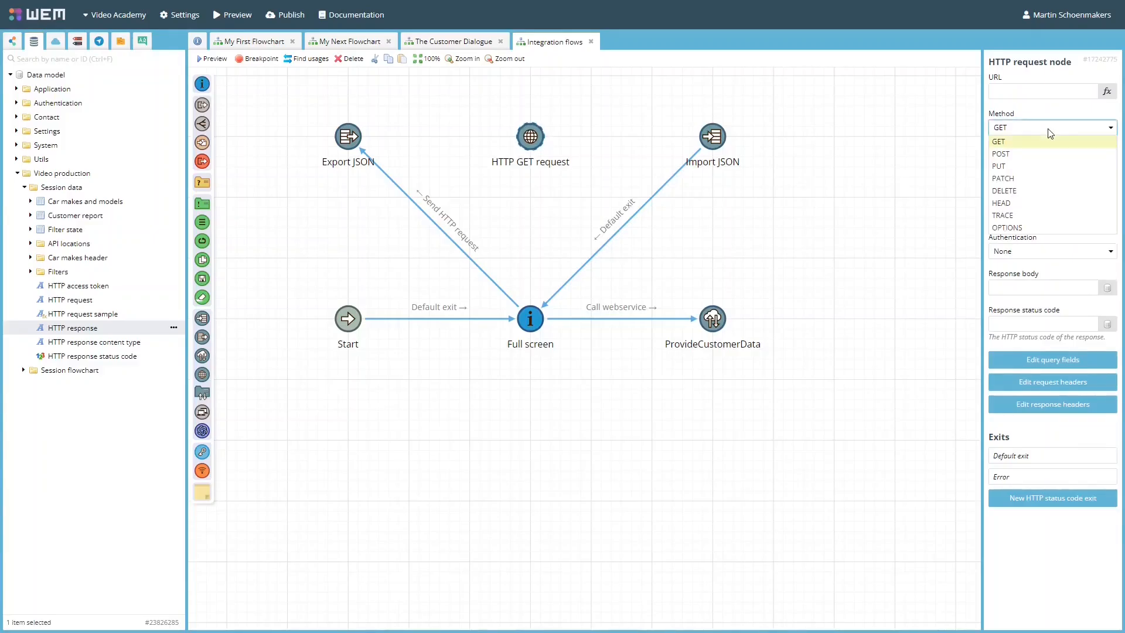
pyautogui.click(1022, 154)
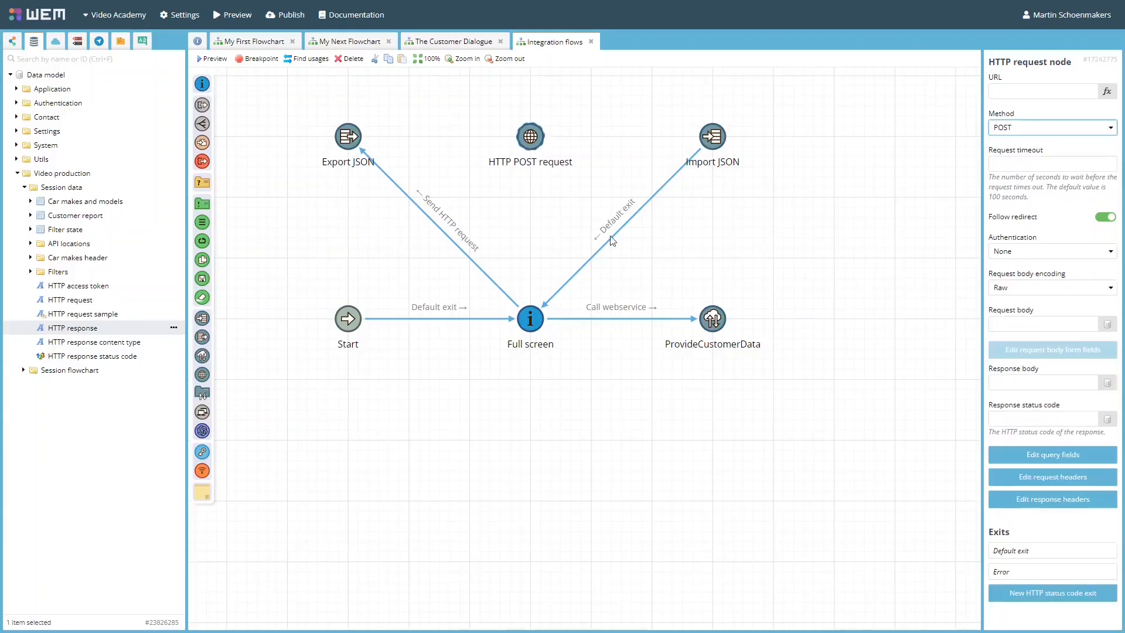
pyautogui.moveTo(364, 140); pyautogui.dragTo(714, 139)
pyautogui.click(557, 146)
pyautogui.click(745, 146)
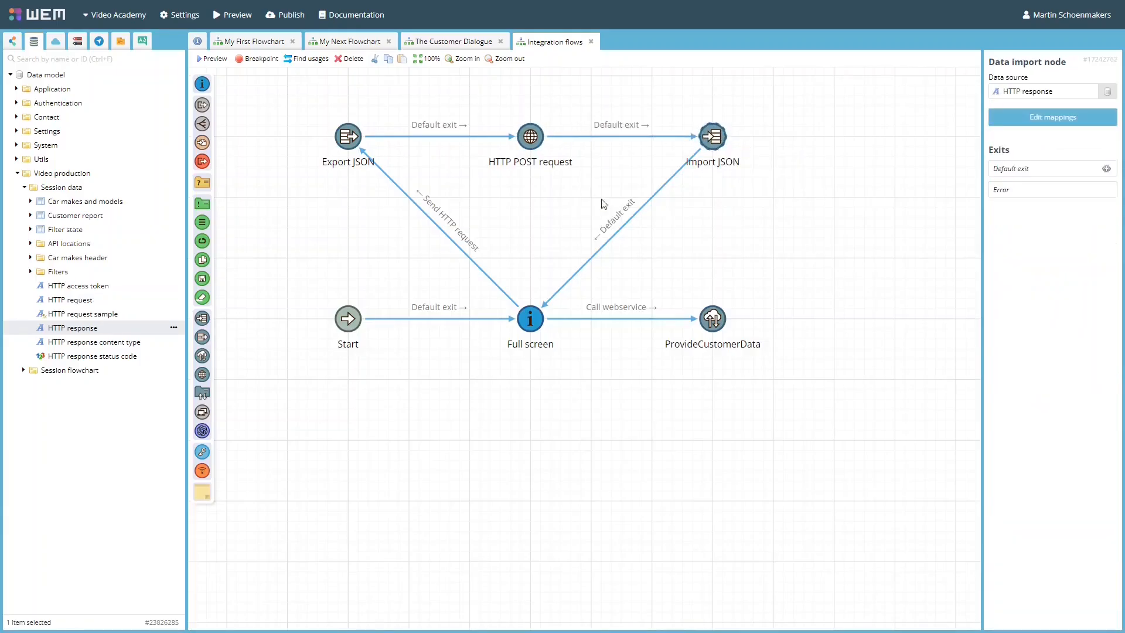
# Examine the available authentication options of the HTTP POST request node.
pyautogui.click(534, 139)
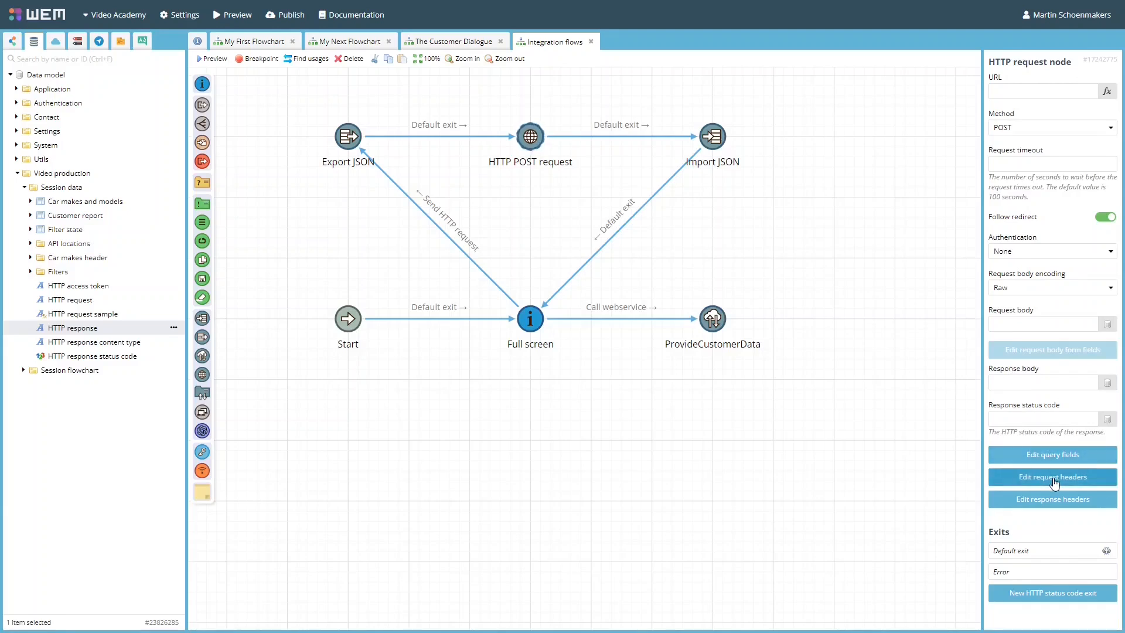
pyautogui.click(1036, 250)
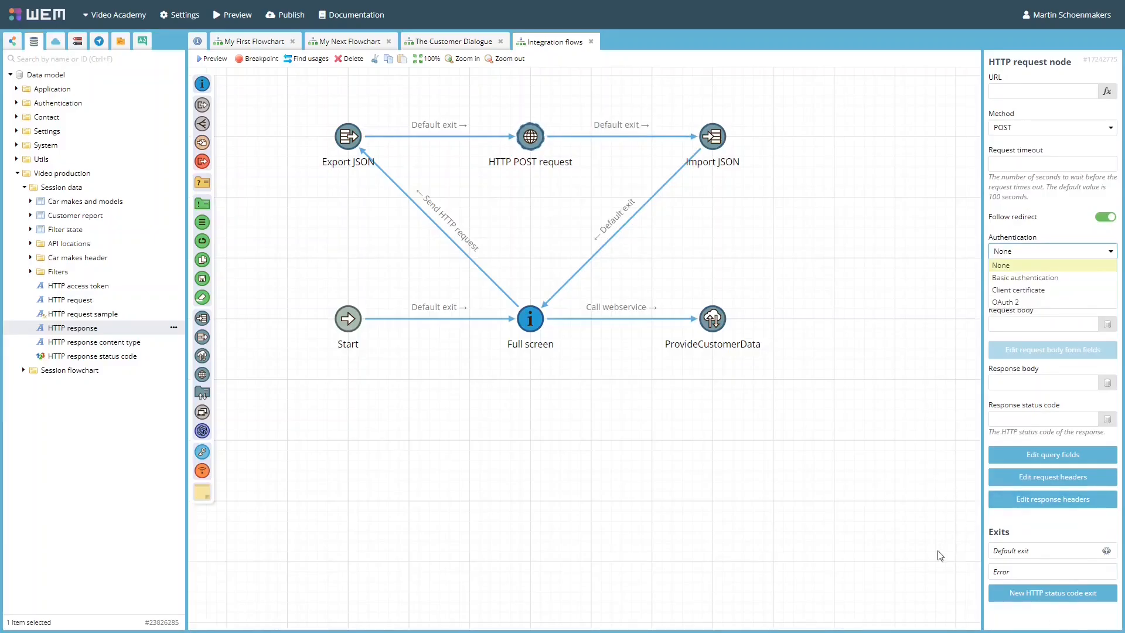
pyautogui.click(535, 137)
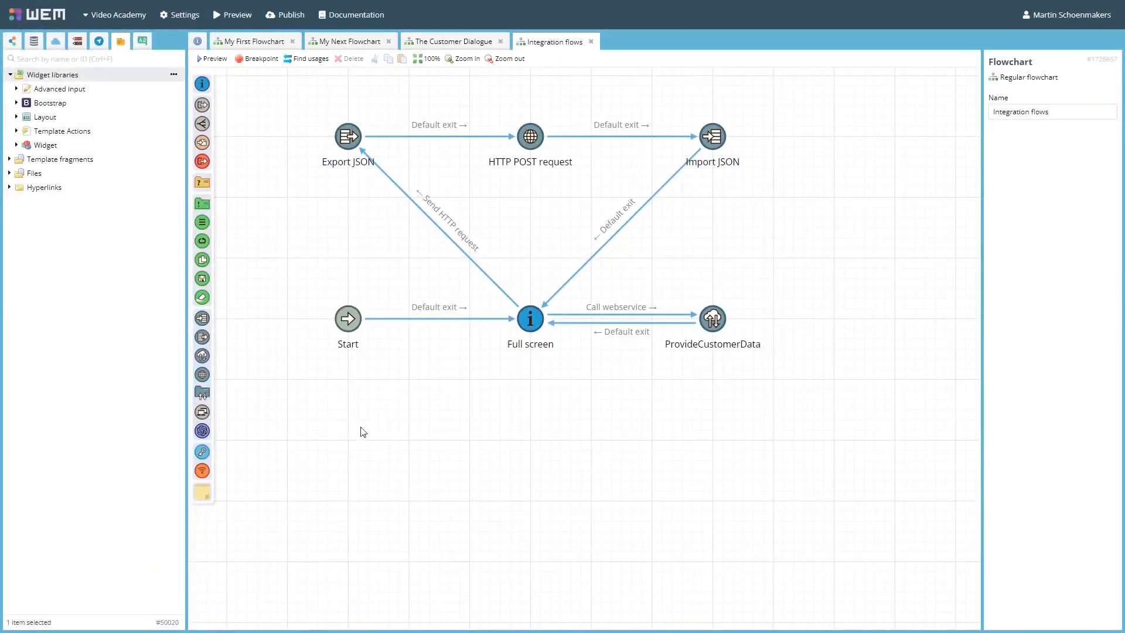
# Add a Send email library node below Full screen and open its template.
pyautogui.moveTo(203, 396); pyautogui.dragTo(529, 502)
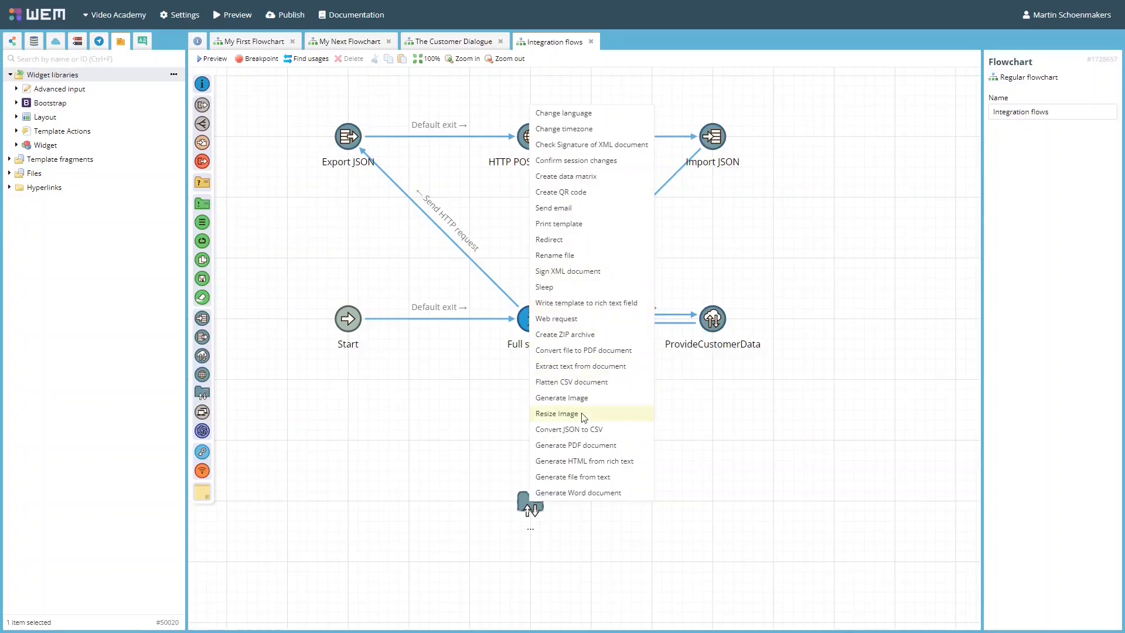
pyautogui.click(583, 208)
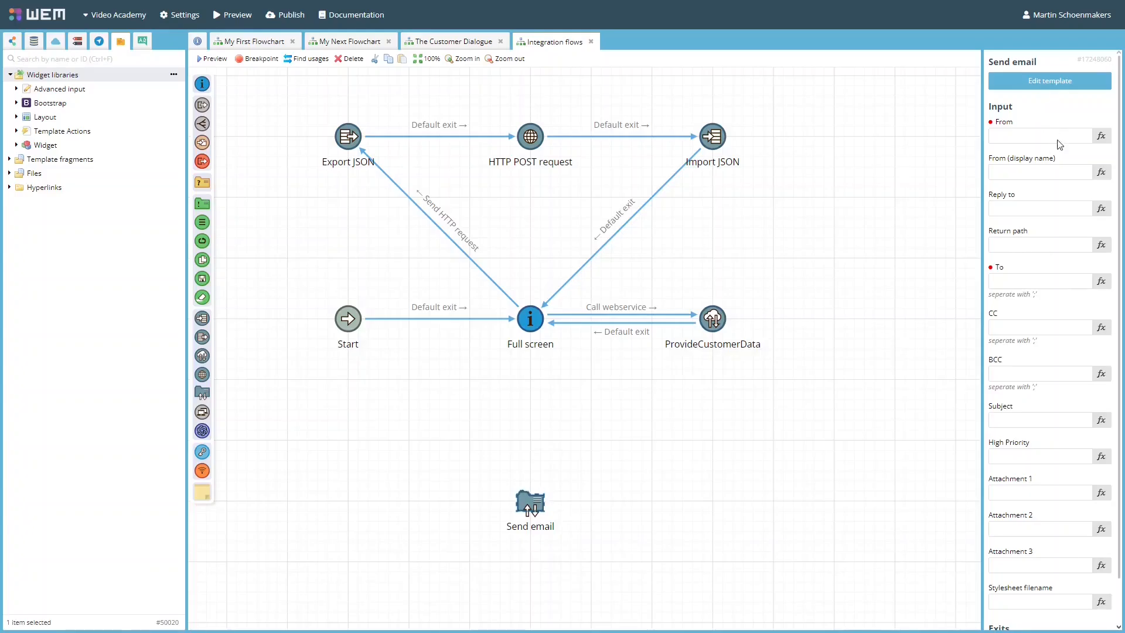
pyautogui.click(1057, 81)
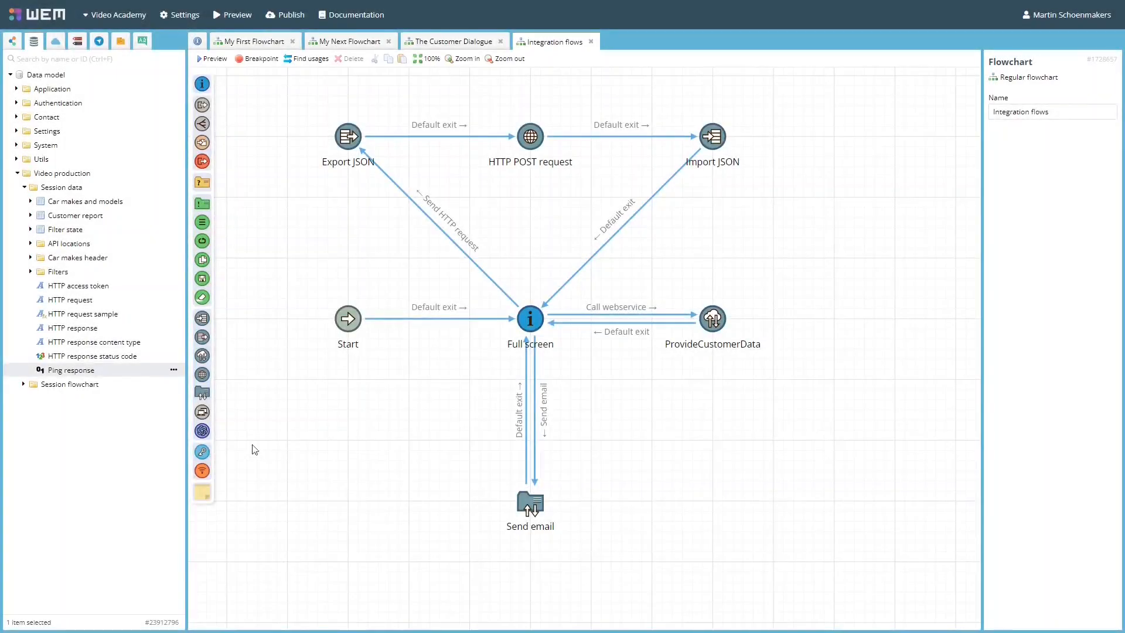
# Add a network node below ProvideCustomerData that pings hostname "8.8.8.8" and stores the received response in Ping response.
pyautogui.moveTo(206, 413); pyautogui.dragTo(711, 501)
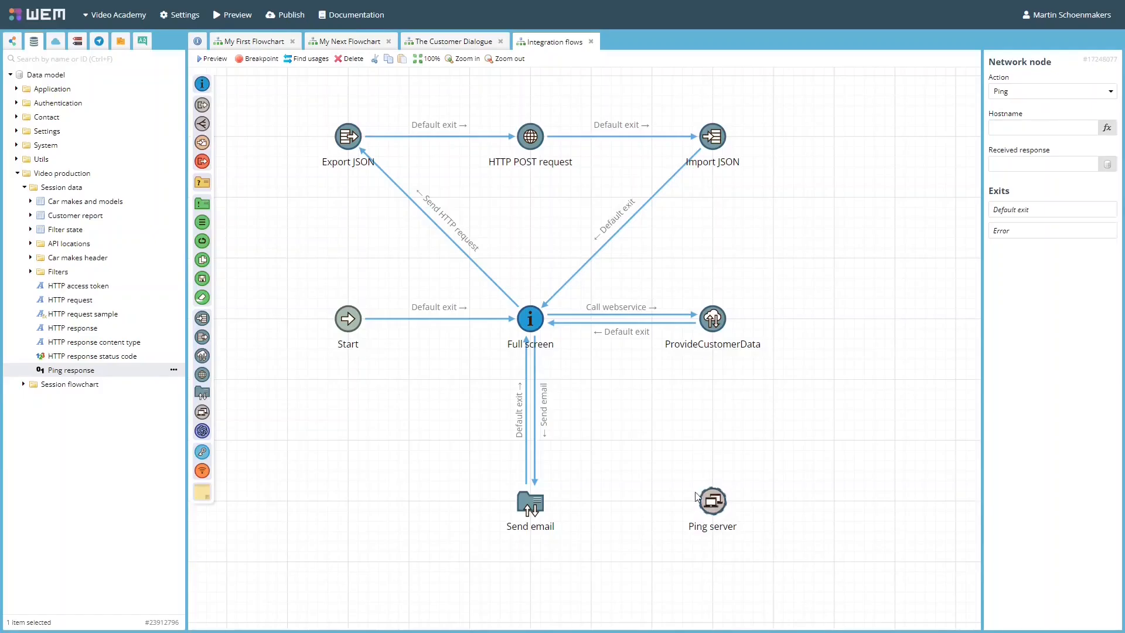
pyautogui.click(1046, 128)
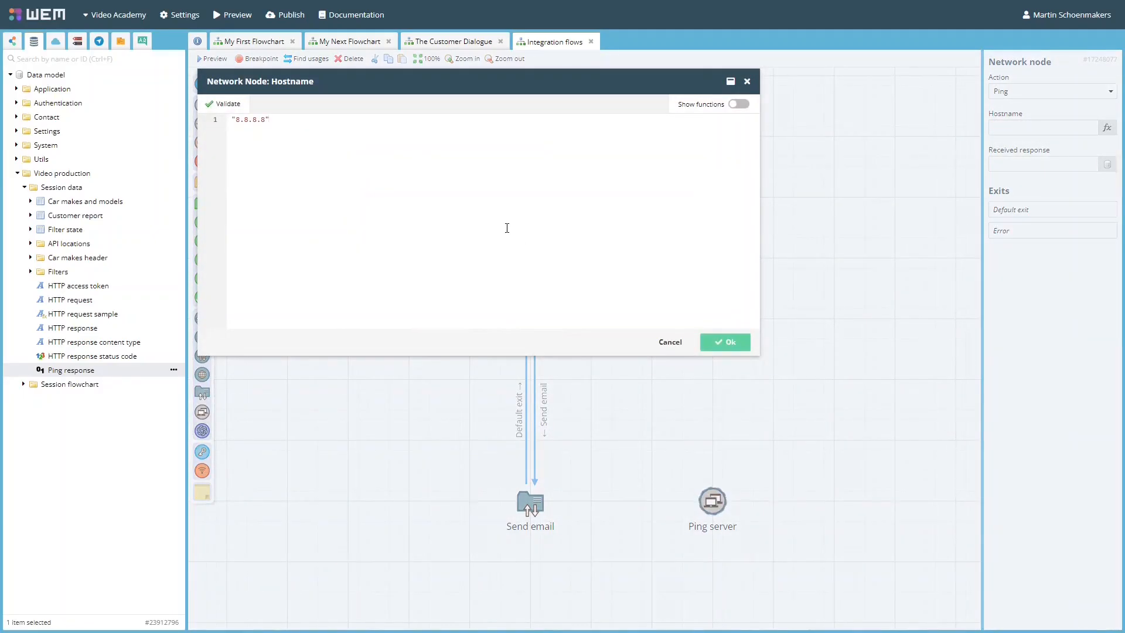
pyautogui.click(733, 346)
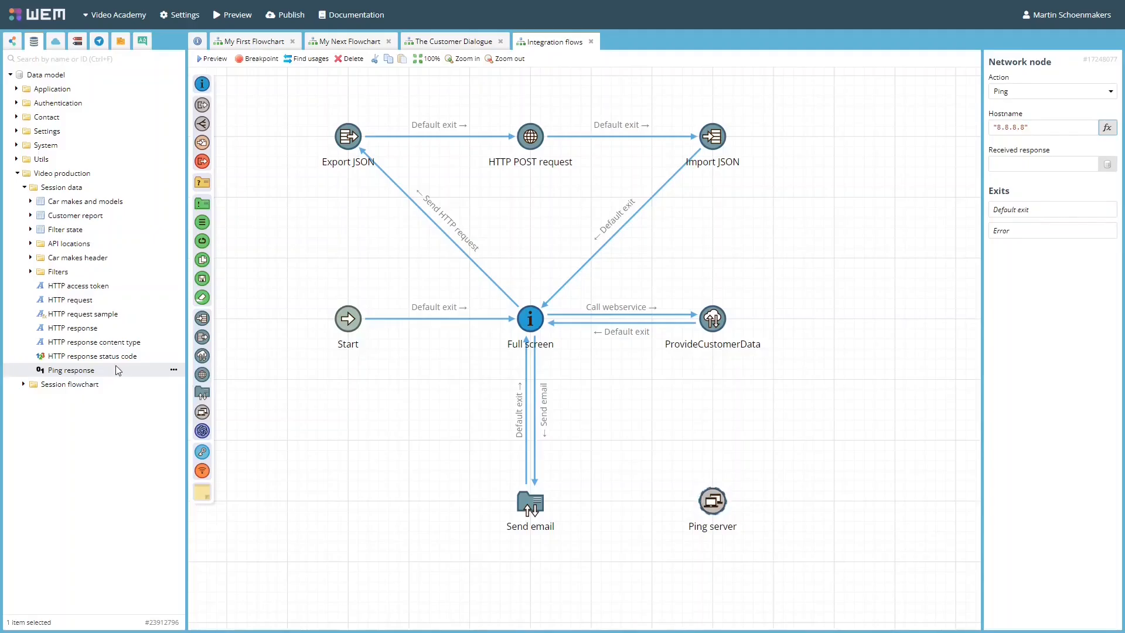
pyautogui.moveTo(159, 370); pyautogui.dragTo(1049, 164)
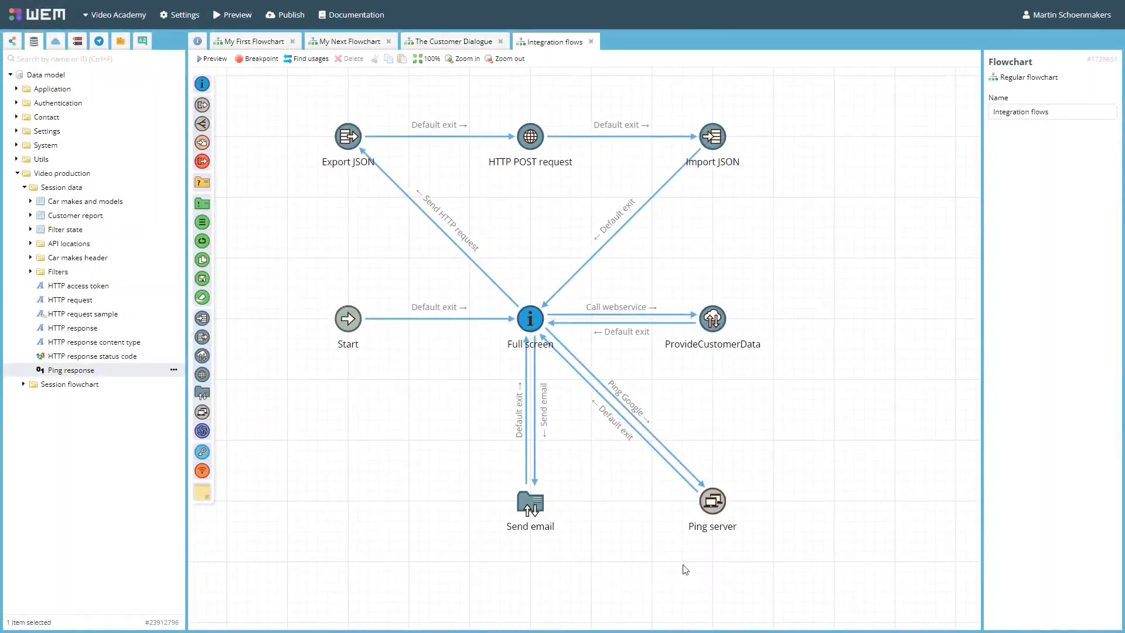
# Place the dark purple node type below Start in Integration flows, beside Send email.
pyautogui.moveTo(201, 432); pyautogui.dragTo(349, 502)
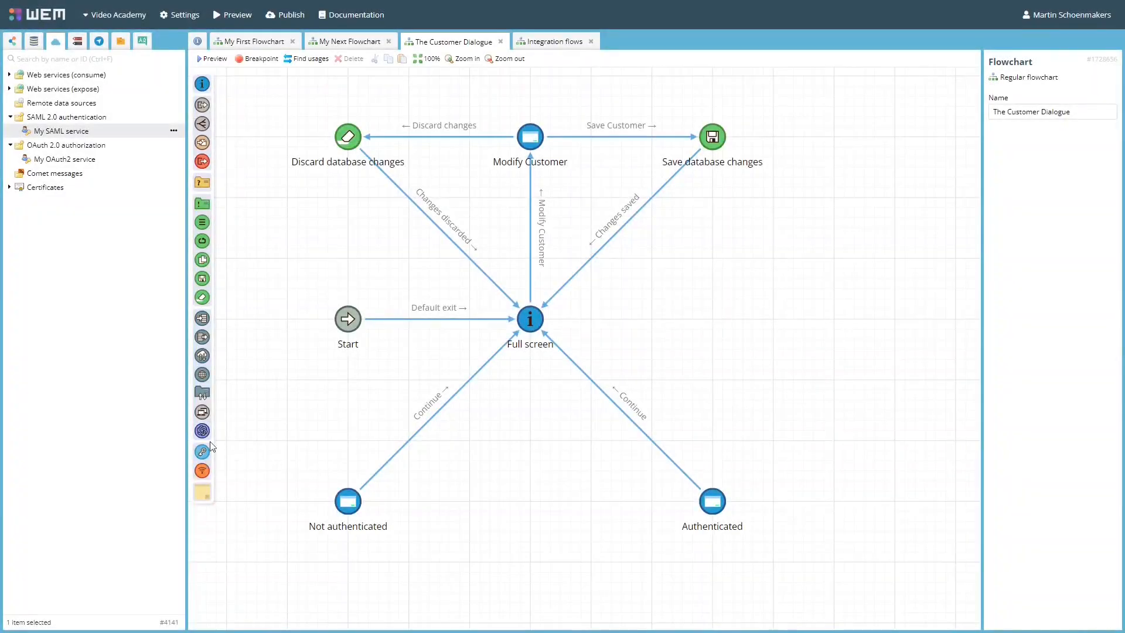
# In The Customer Dialogue, add an authentication node between Not authenticated and Authenticated, using My SAML service as provider.
pyautogui.moveTo(202, 450); pyautogui.dragTo(532, 508)
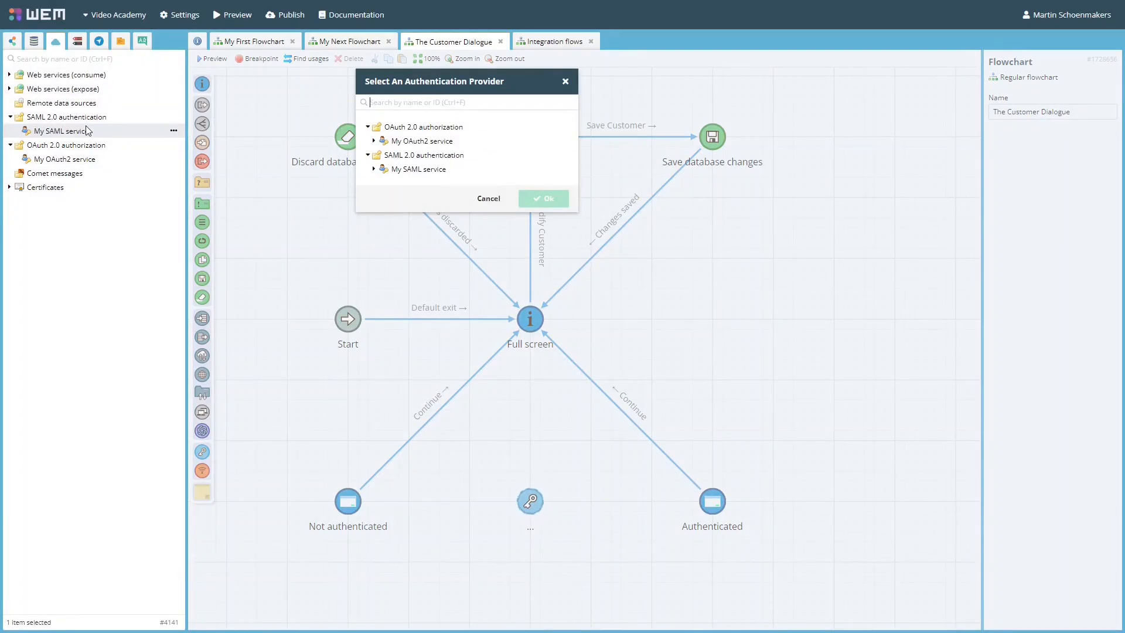
pyautogui.click(419, 170)
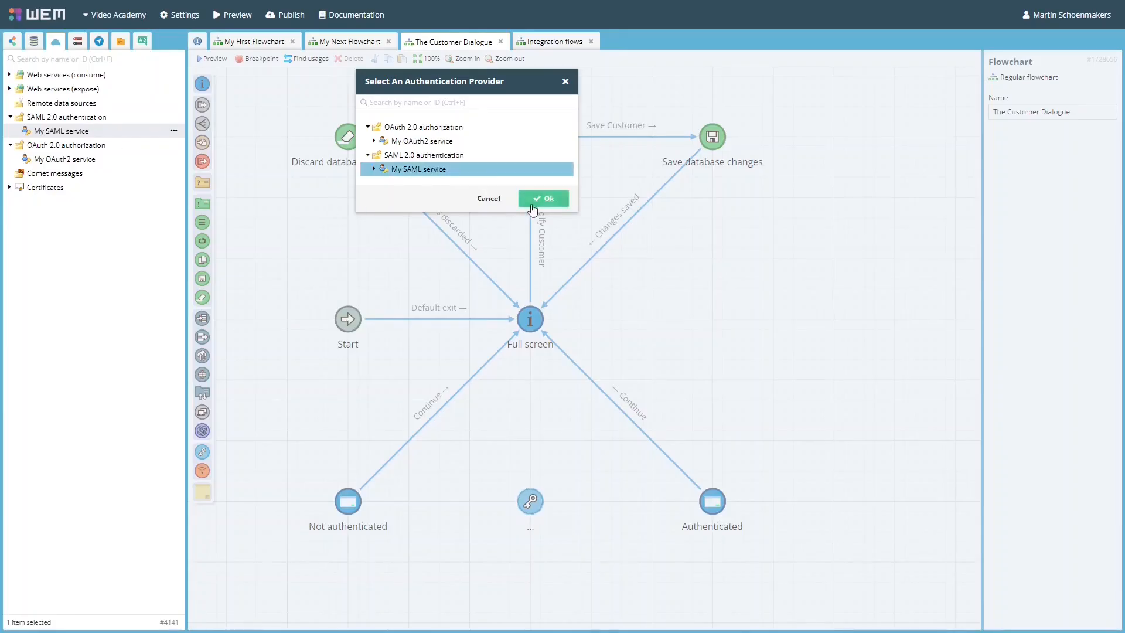
pyautogui.click(545, 199)
# Connect the SAML sign-on node's Authenticated exit to the Authenticated node and its Not authenticated exit to the Not authenticated node.
pyautogui.moveTo(549, 512); pyautogui.dragTo(710, 502)
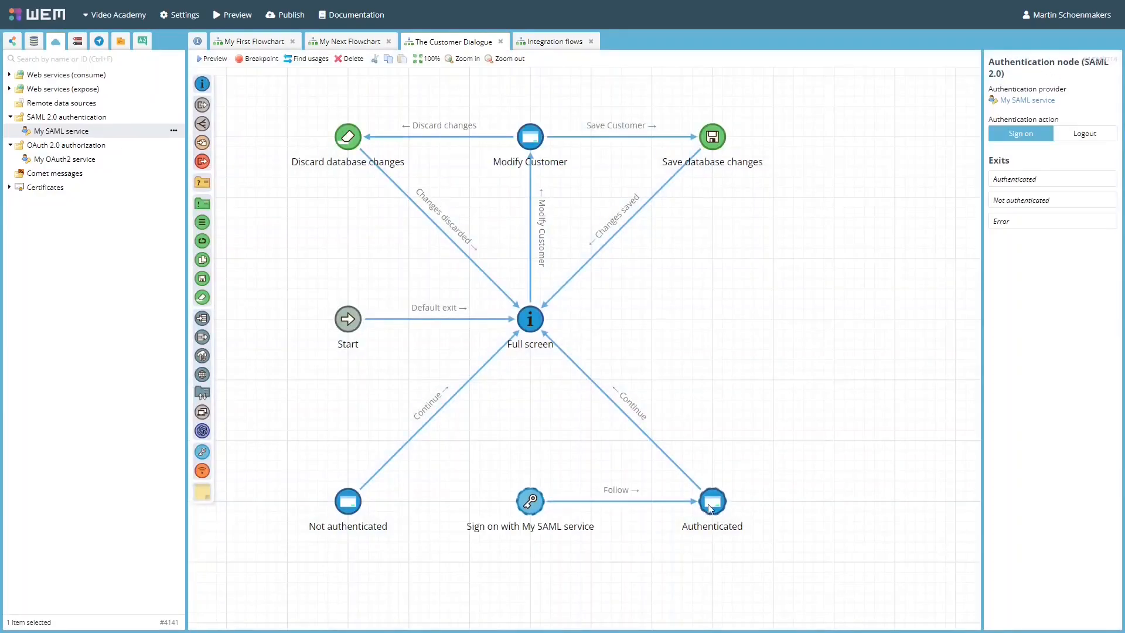
pyautogui.click(748, 512)
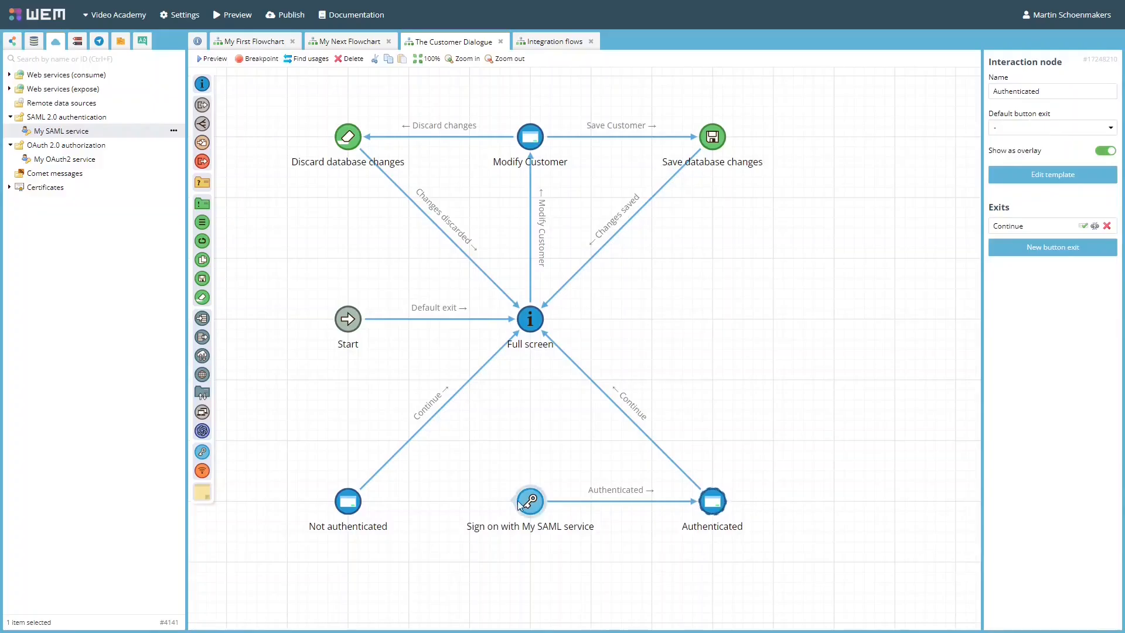
pyautogui.moveTo(515, 507); pyautogui.dragTo(346, 502)
pyautogui.click(410, 523)
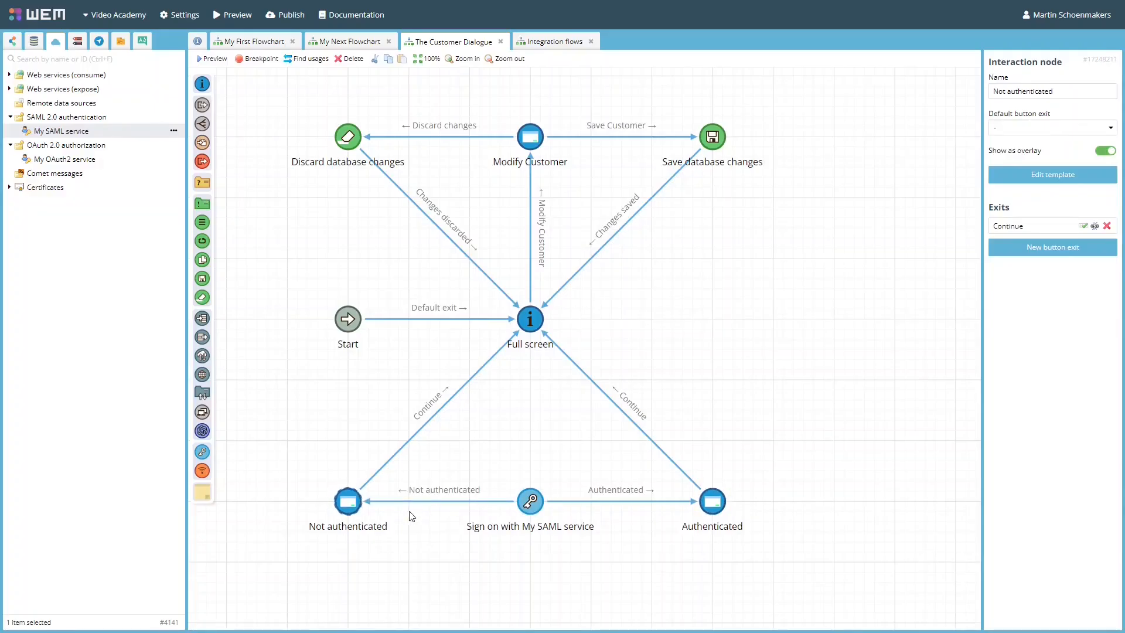
# Add another authentication node for My SAML service beside Full screen, and set its authentication action to Logout.
pyautogui.moveTo(205, 458); pyautogui.dragTo(713, 319)
pyautogui.click(435, 169)
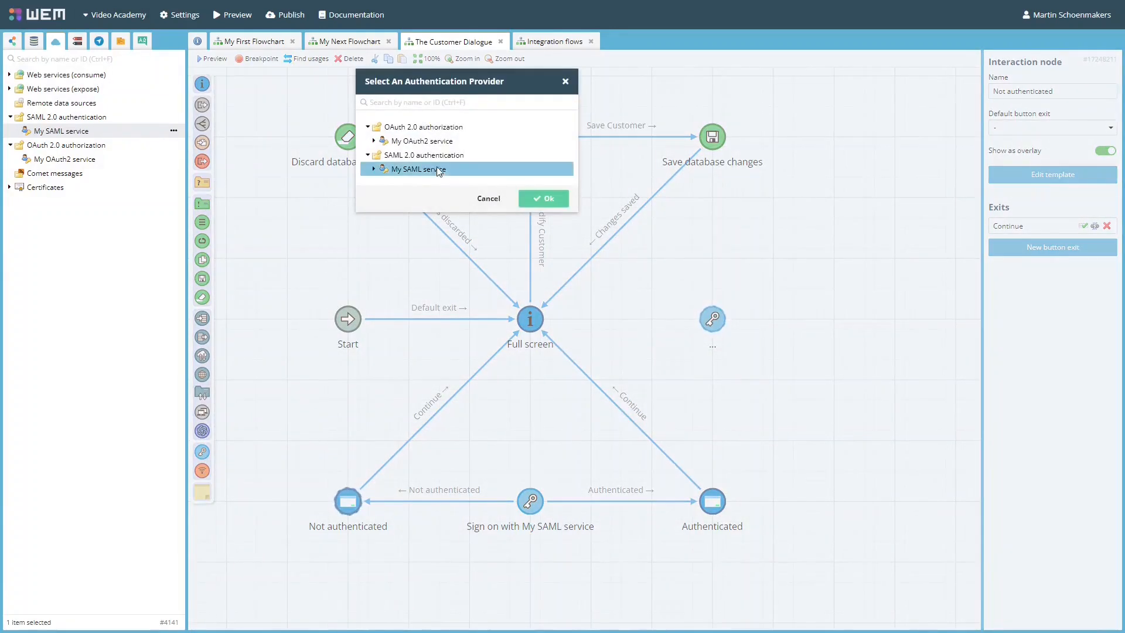
pyautogui.click(544, 198)
pyautogui.click(1085, 133)
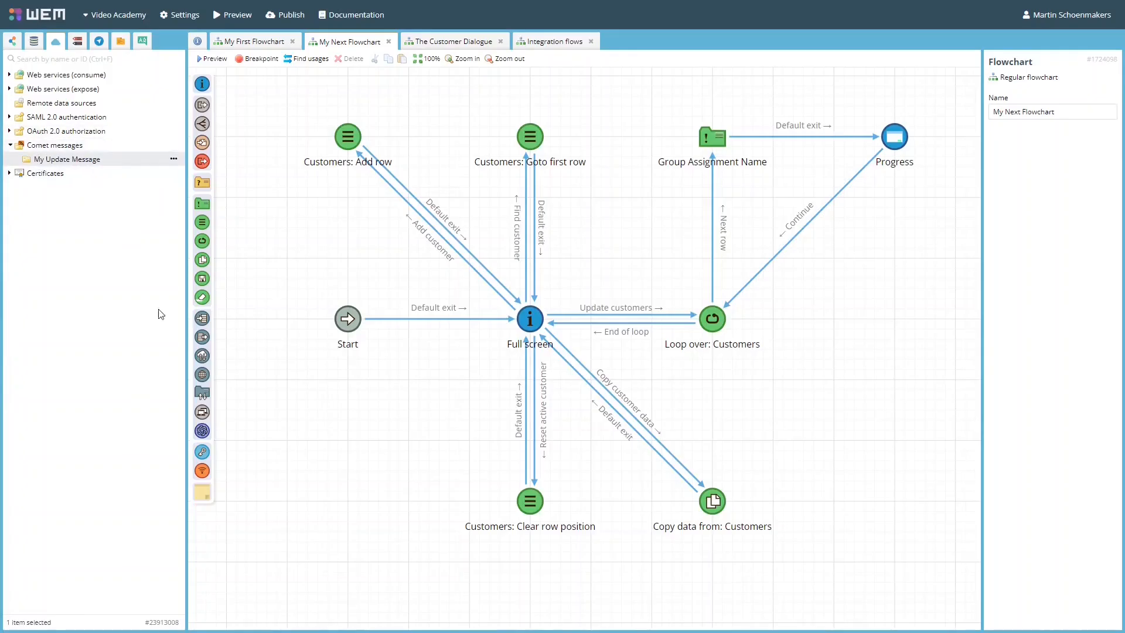
# In My Next Flowchart, add a Comet send message node below Start that sends My Update Message.
pyautogui.moveTo(202, 472); pyautogui.dragTo(349, 508)
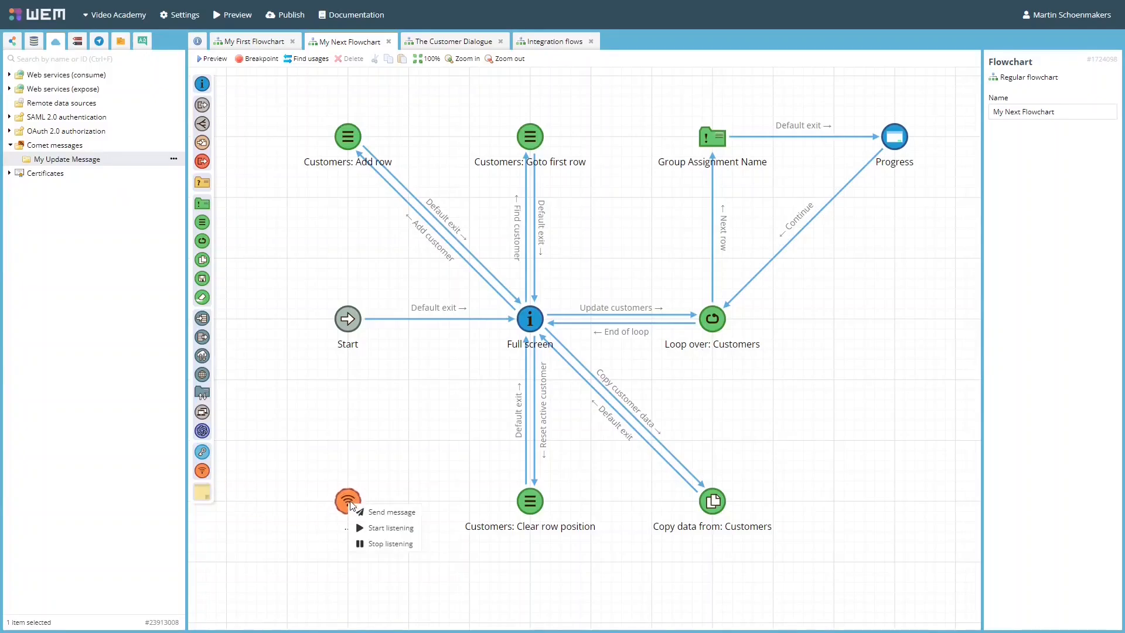
pyautogui.click(397, 513)
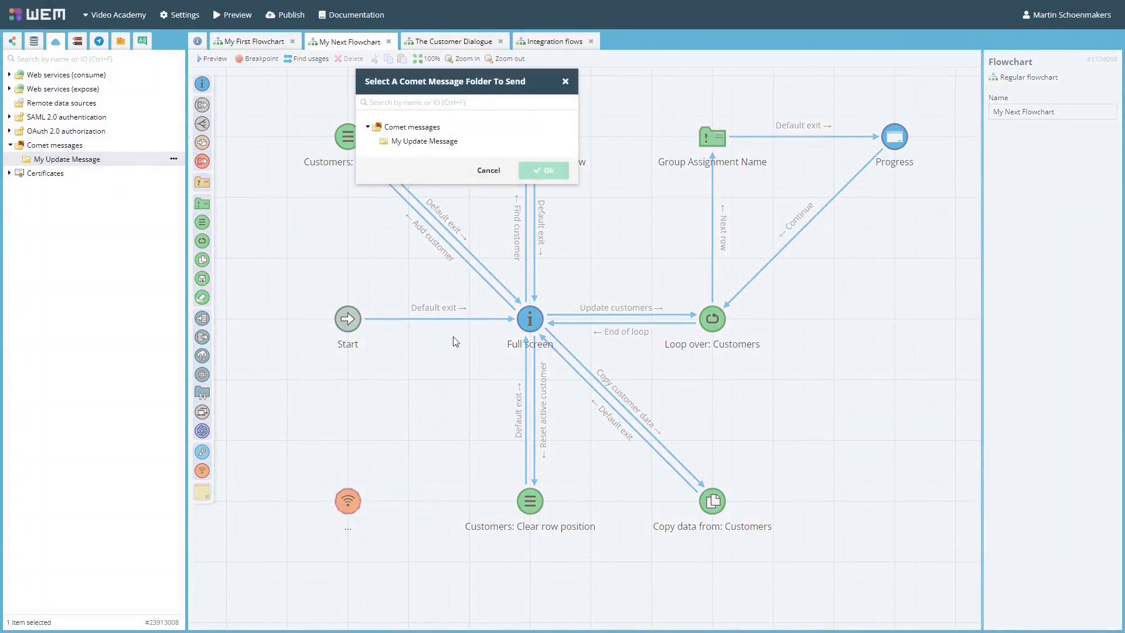
pyautogui.click(424, 142)
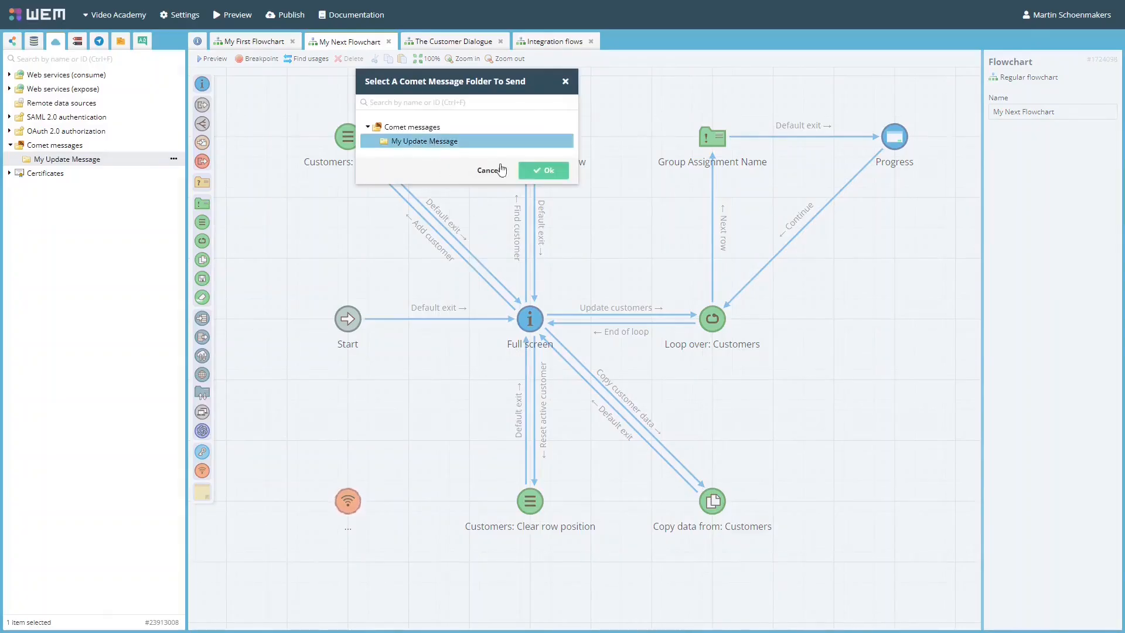
pyautogui.click(544, 170)
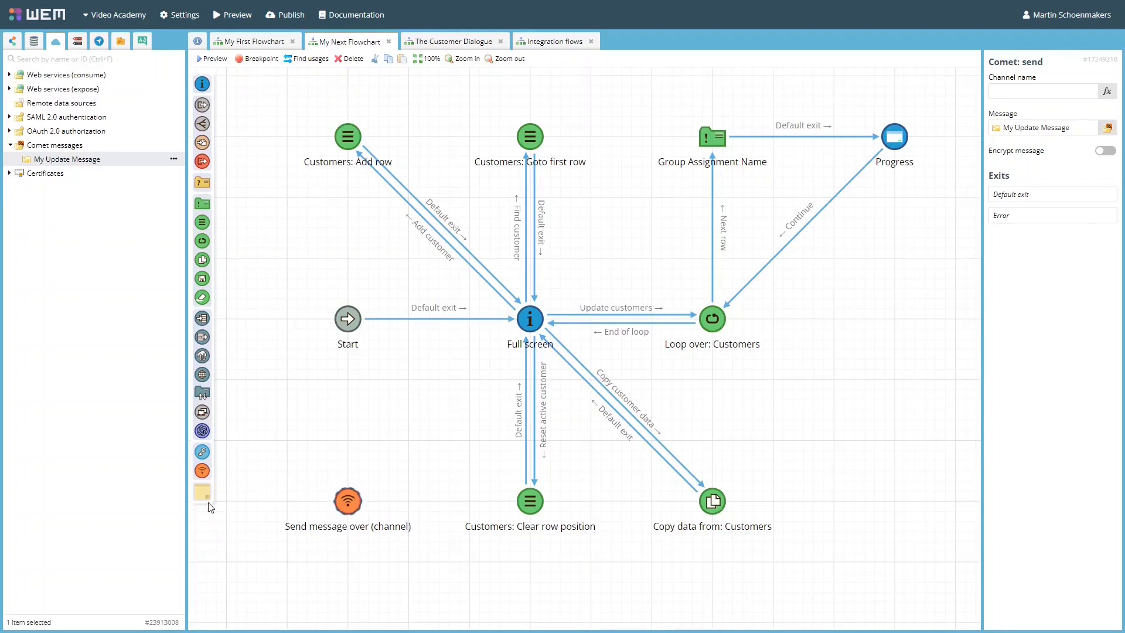
pyautogui.moveTo(202, 471); pyautogui.dragTo(347, 443)
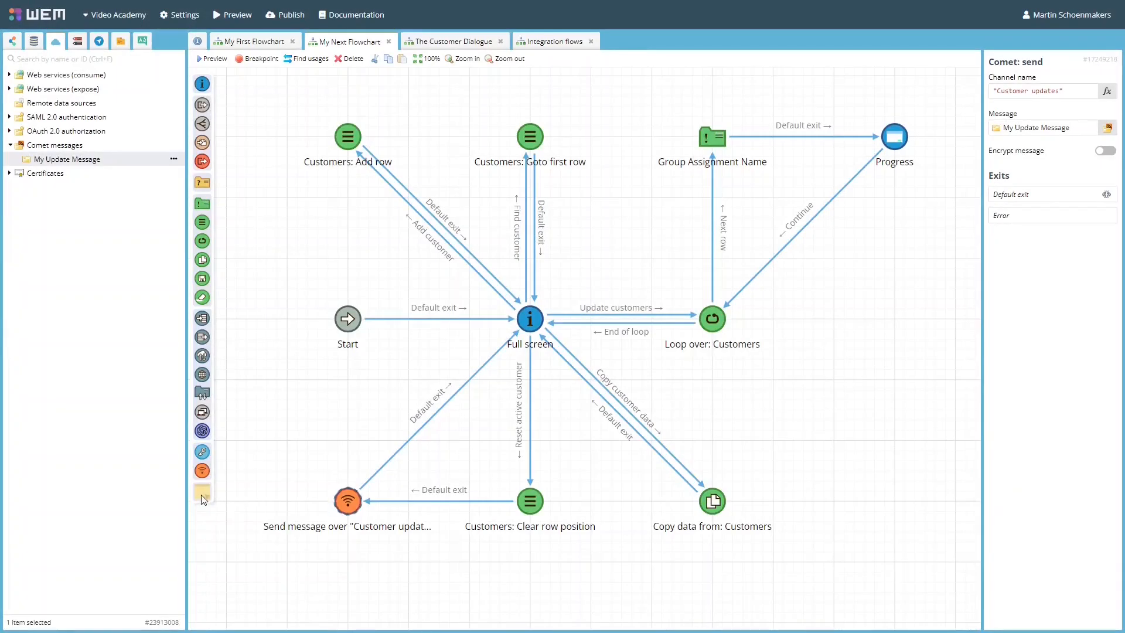
# Add a wide sticky note beside Loop over: Customers reading "Some useful comments on this Loop flow here.".
pyautogui.moveTo(203, 499); pyautogui.dragTo(783, 272)
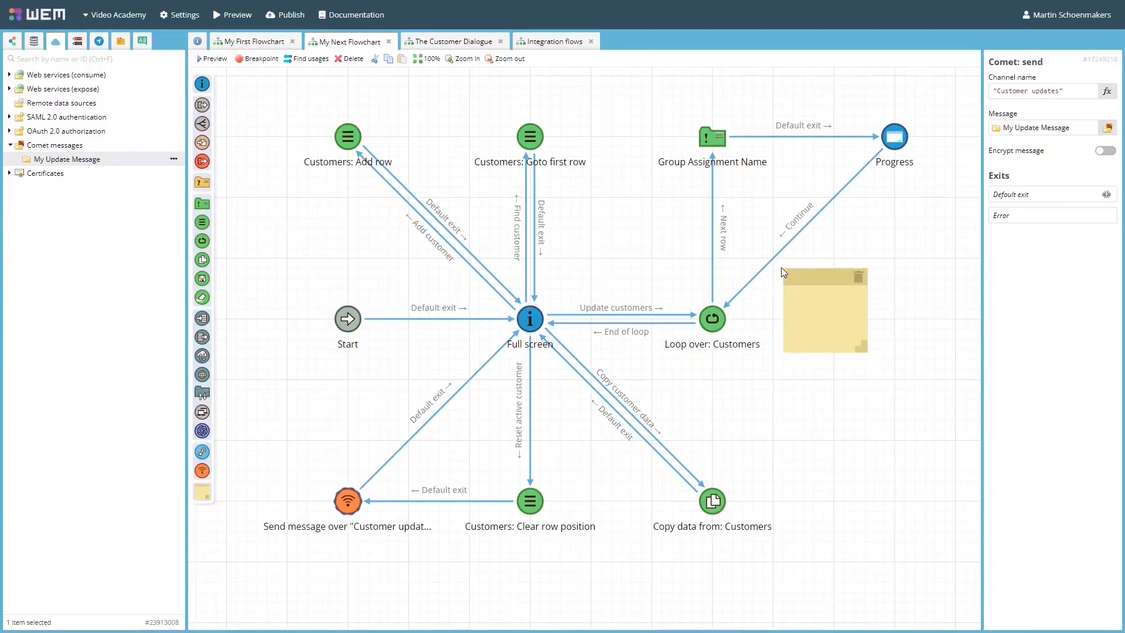
pyautogui.click(813, 319)
pyautogui.write('comments on this Loop flow here.')
pyautogui.moveTo(873, 359); pyautogui.dragTo(934, 347)
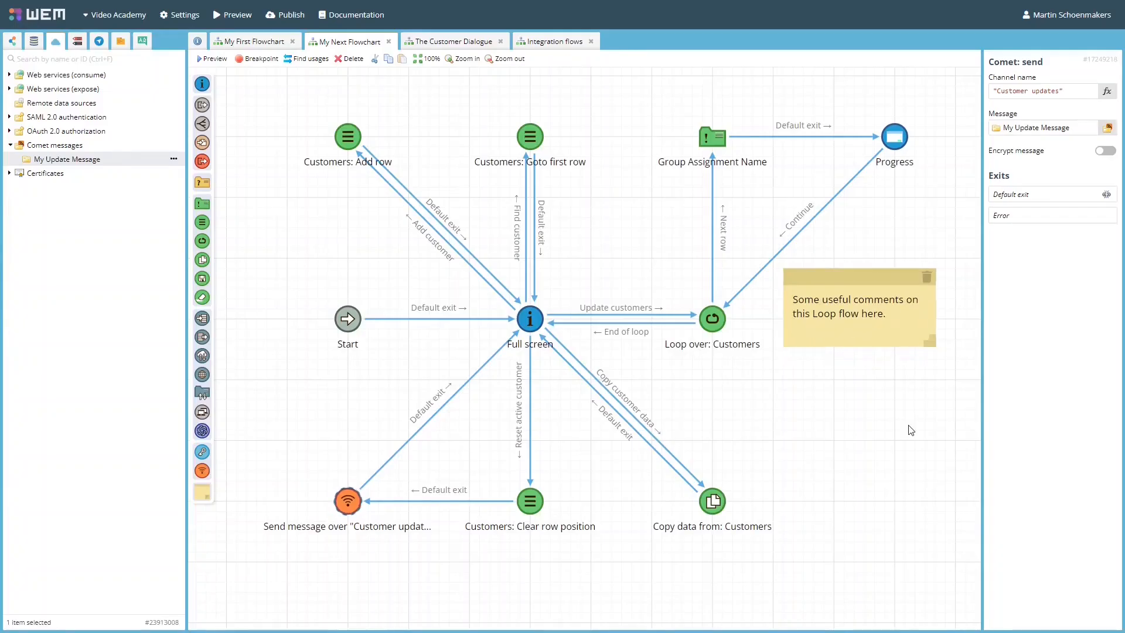